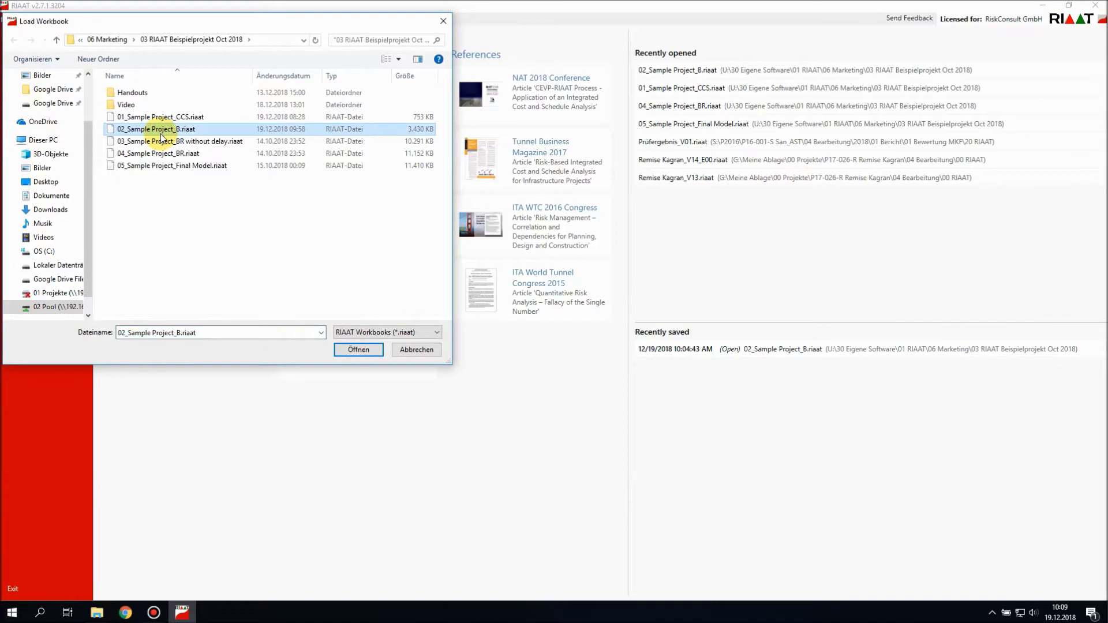
Load the workbook 02_Sample Project_B.riaat and view the NATM Tunnel, TBM Tunnel and Access Shaft elements.
click(339, 349)
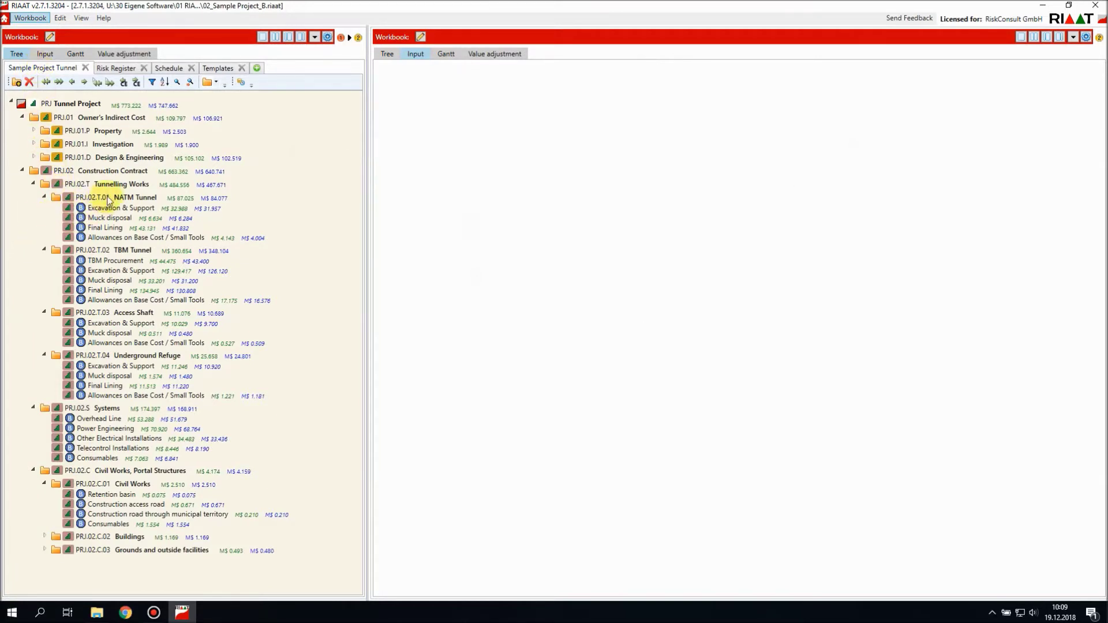
click(132, 199)
click(134, 250)
click(132, 312)
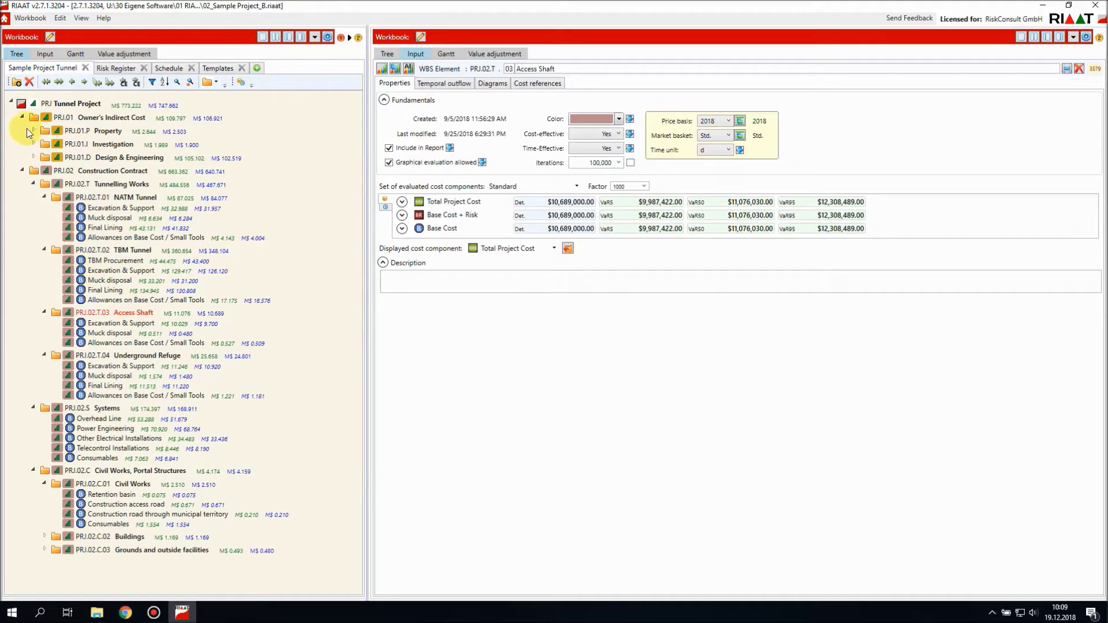
Expand the Property and Investigation groups under Owner's Indirect Cost and view the Property costs calculation.
click(33, 131)
click(92, 141)
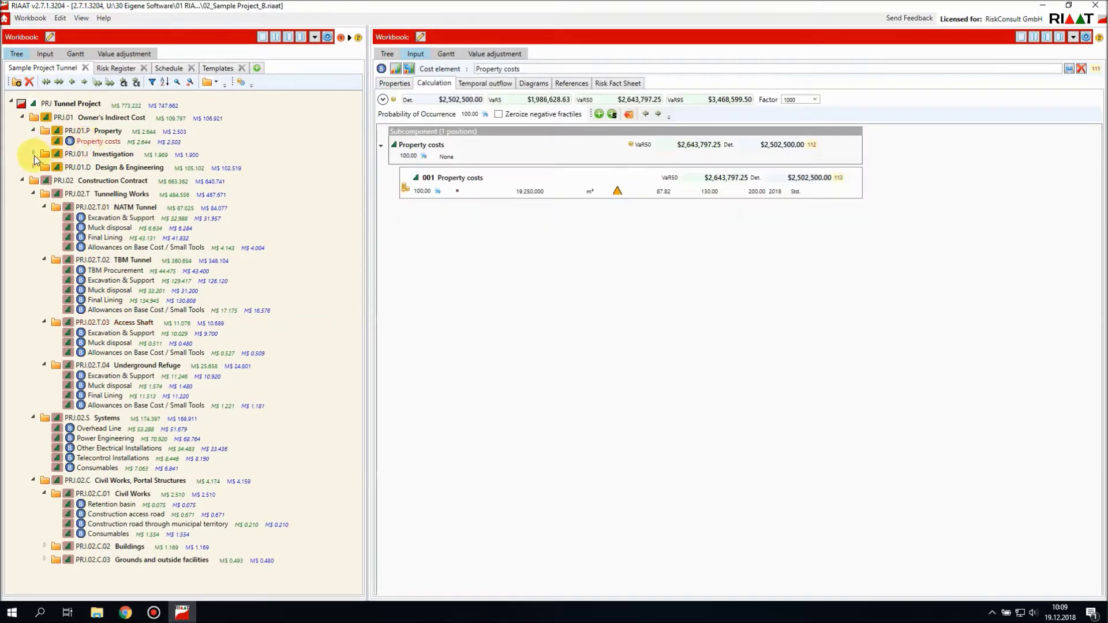
click(33, 154)
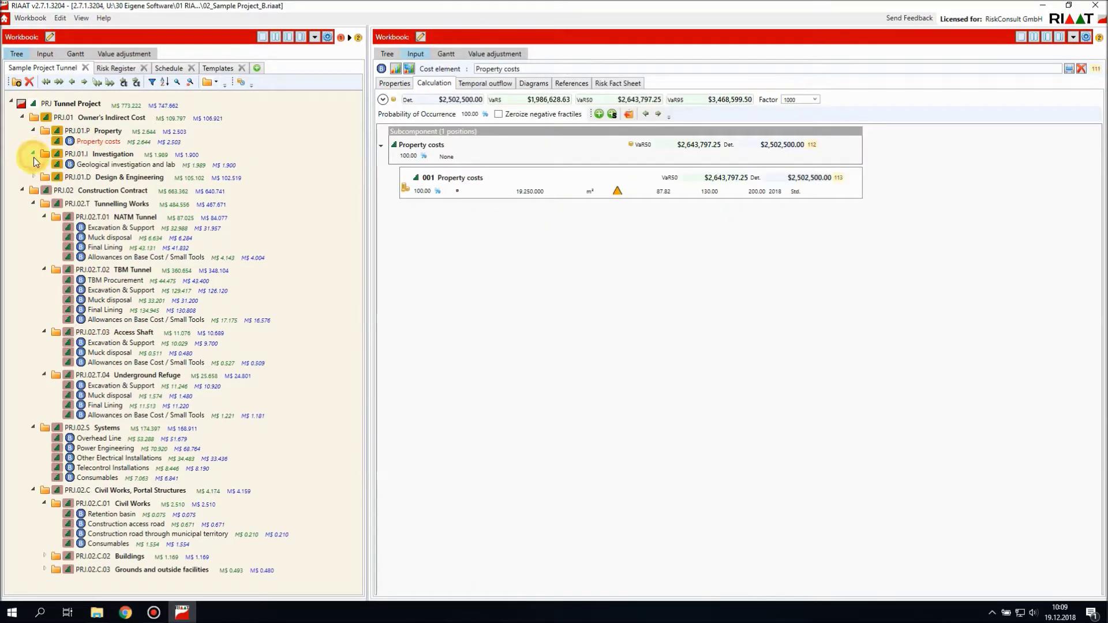
View the Base Schedule and the Base Schedule + uncertainties Gantt diagrams in the project schedule.
click(167, 68)
click(88, 128)
click(75, 139)
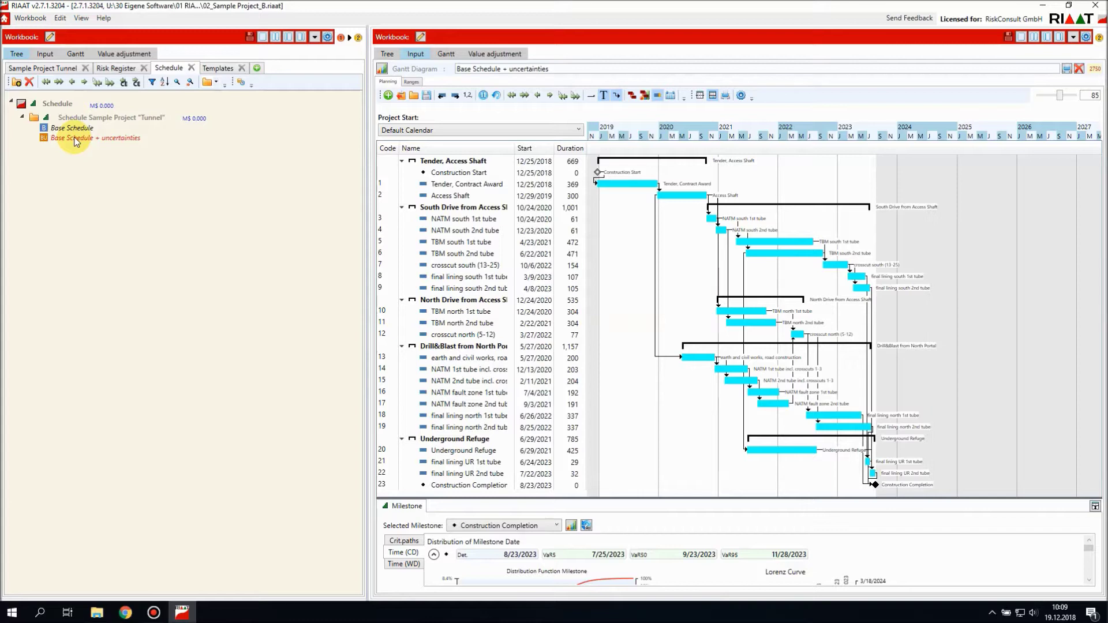
Create a cost element under Identified Risks in the risk register with the Identified Risk component, one cost item and one time item.
click(116, 68)
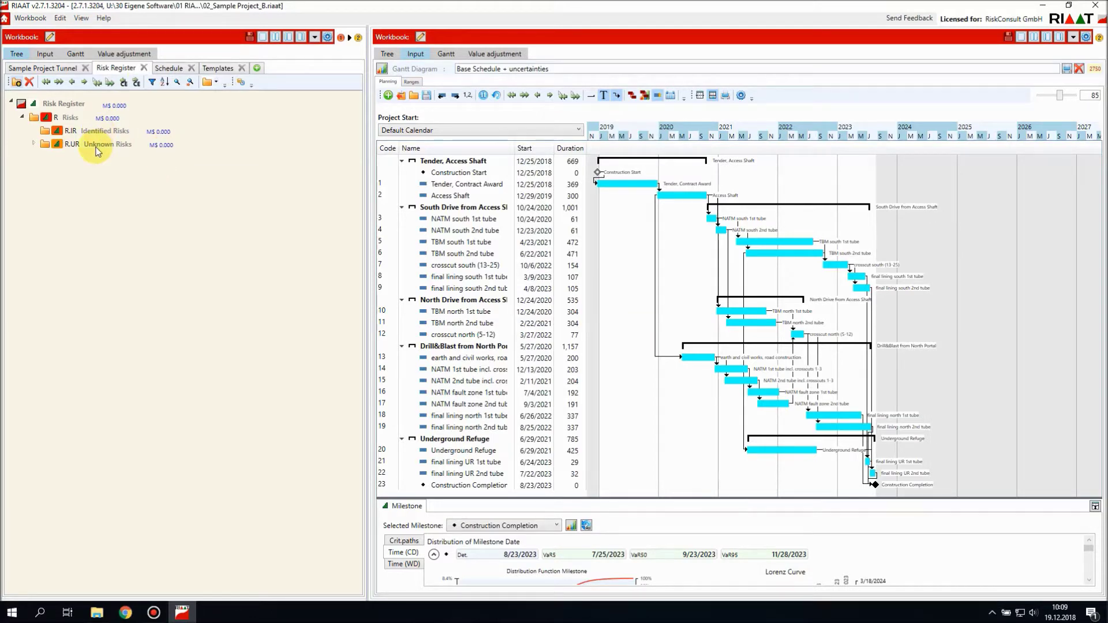
right_click(94, 132)
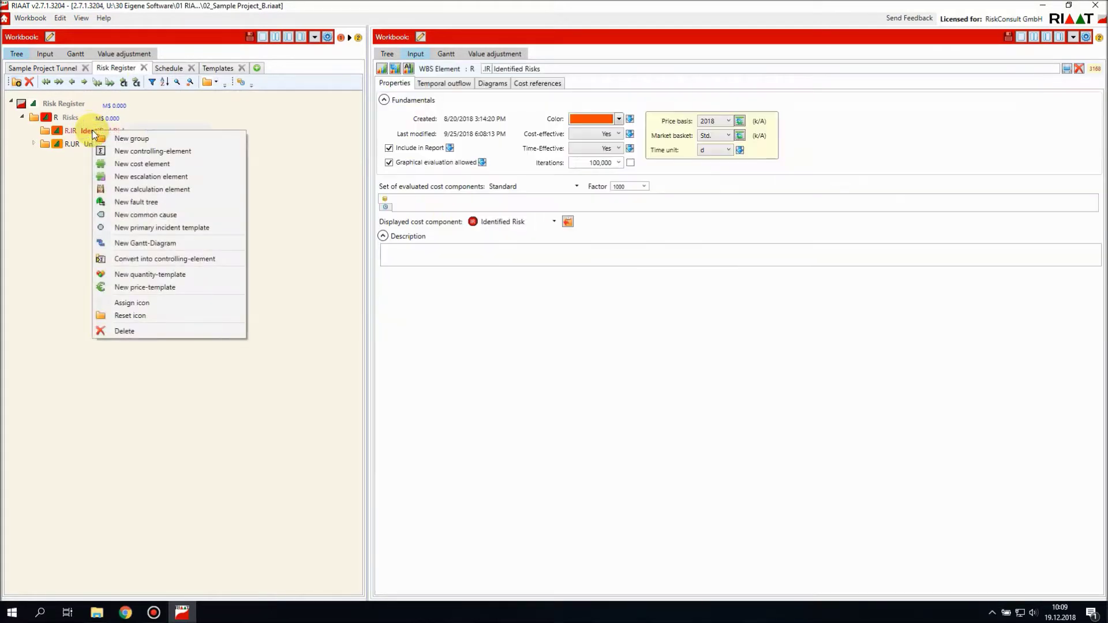
click(159, 167)
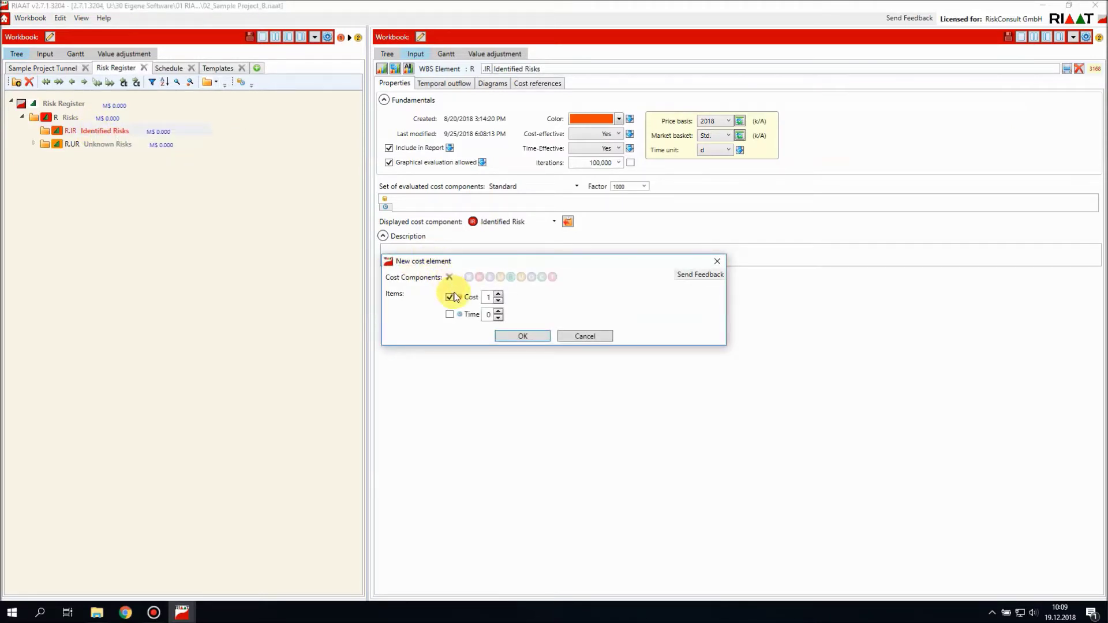
click(480, 277)
click(449, 315)
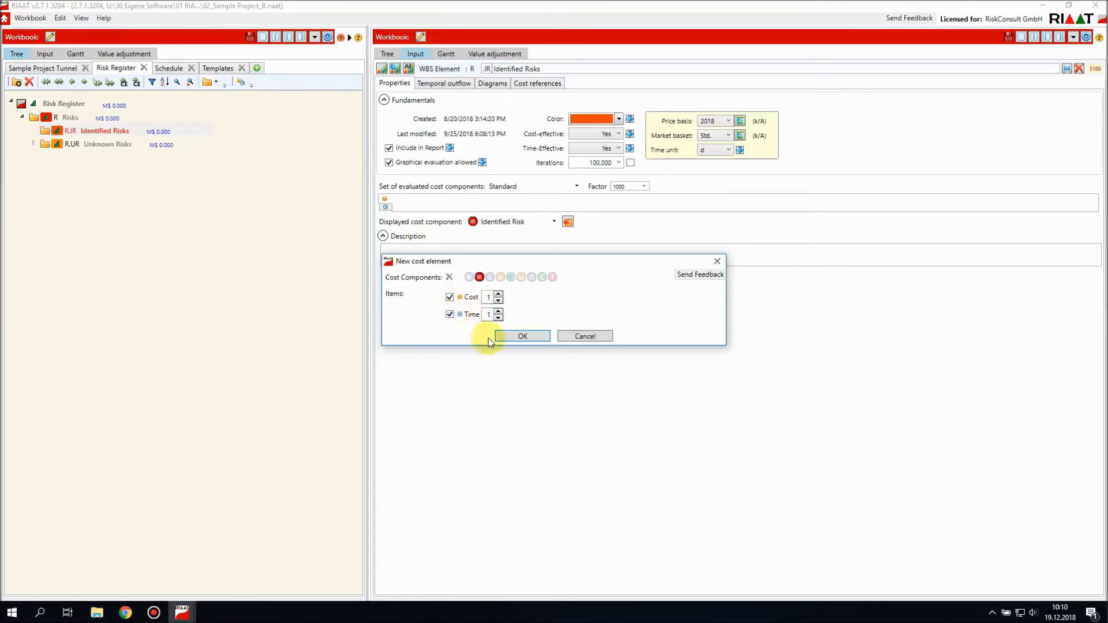
click(532, 337)
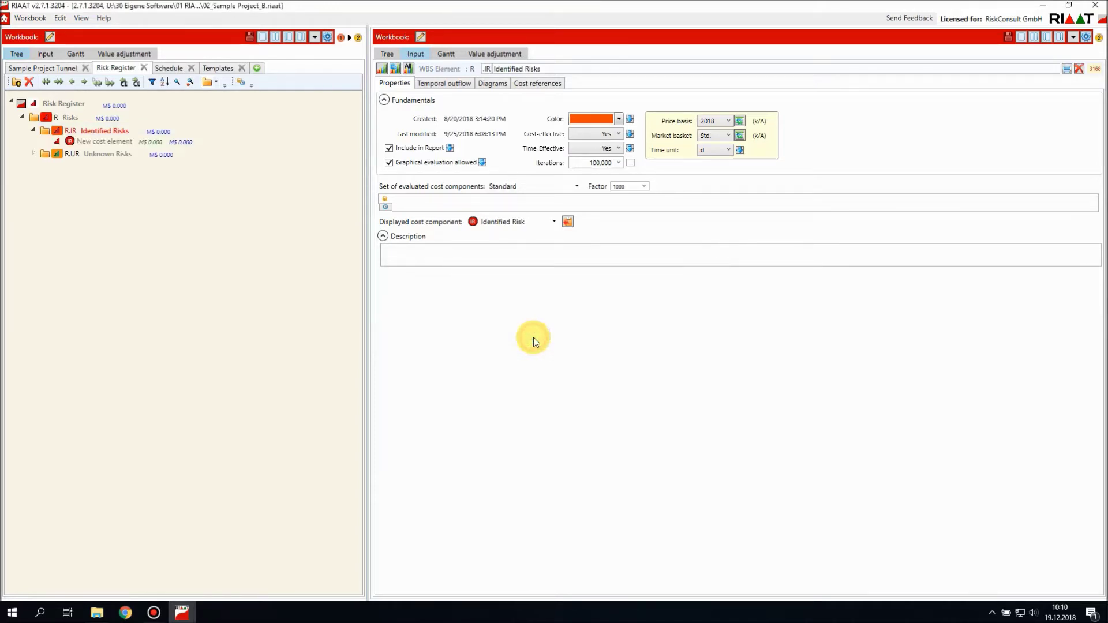
Rename the new cost element under Identified Risks as "R01 - Sample Risk".
click(105, 142)
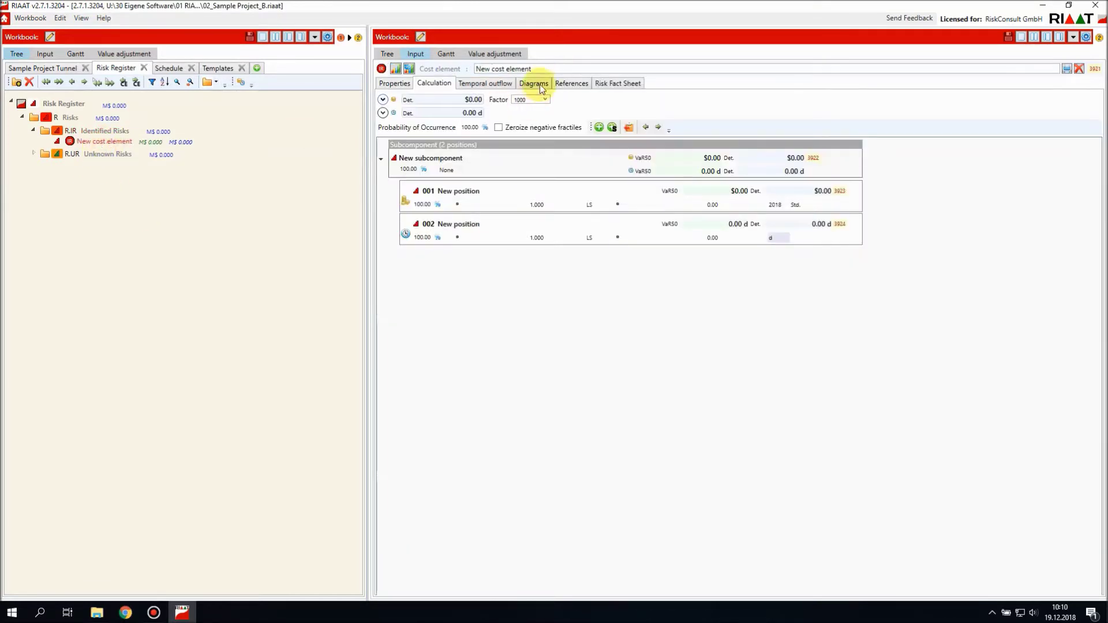
click(549, 68)
text(R)
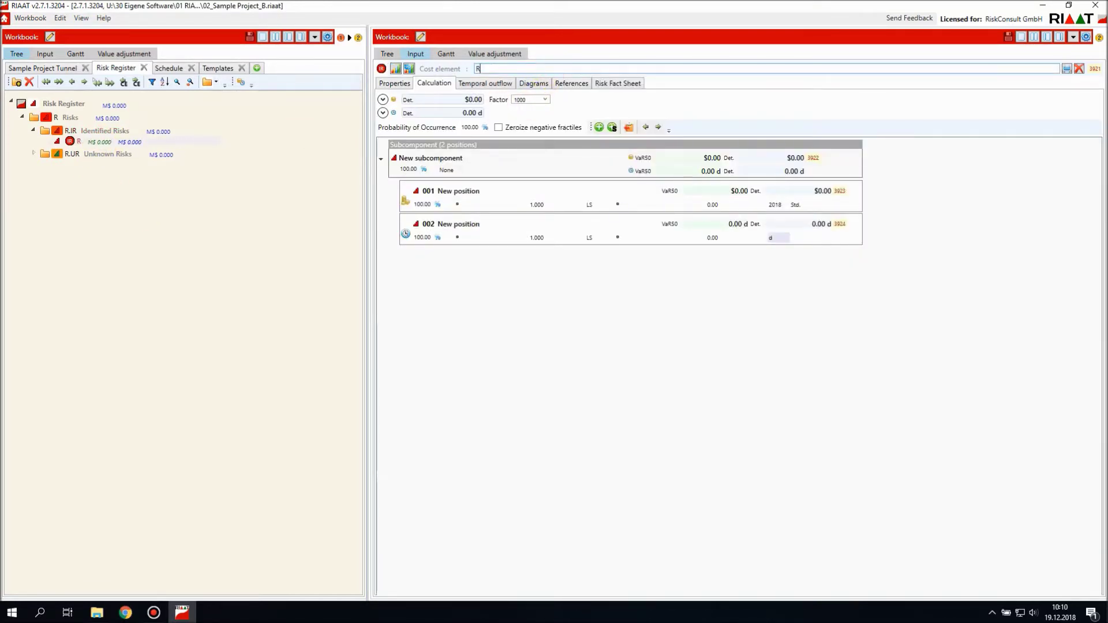
text(01 - Sample Risk)
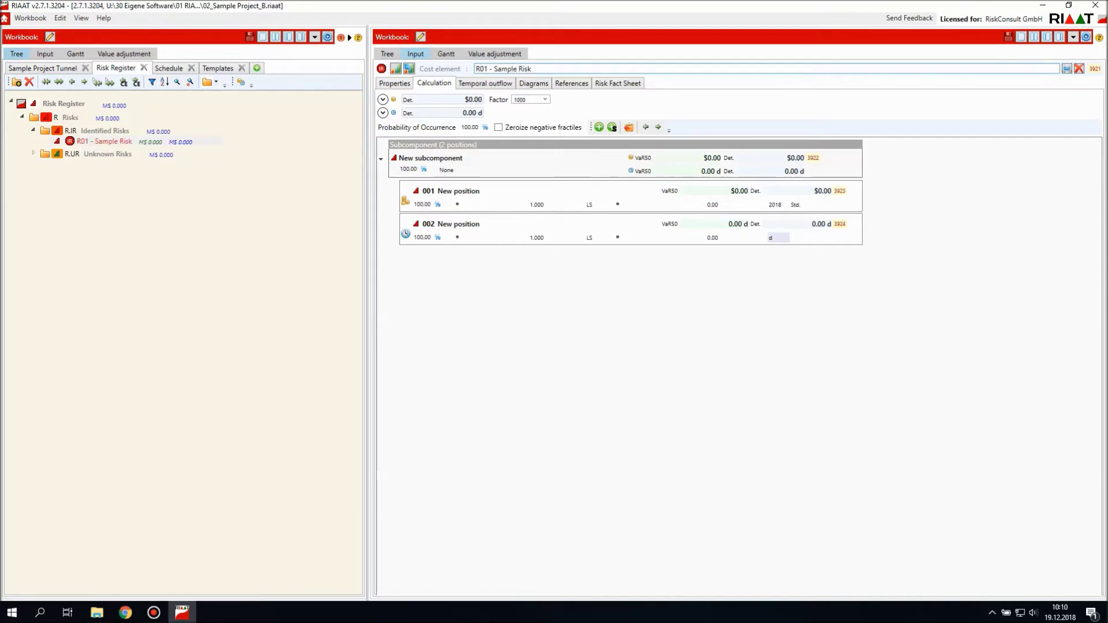
Give cost position 001 a three-point price distribution with minimum 100,000, most likely 200,000 and maximum 400,000.
click(609, 186)
click(618, 207)
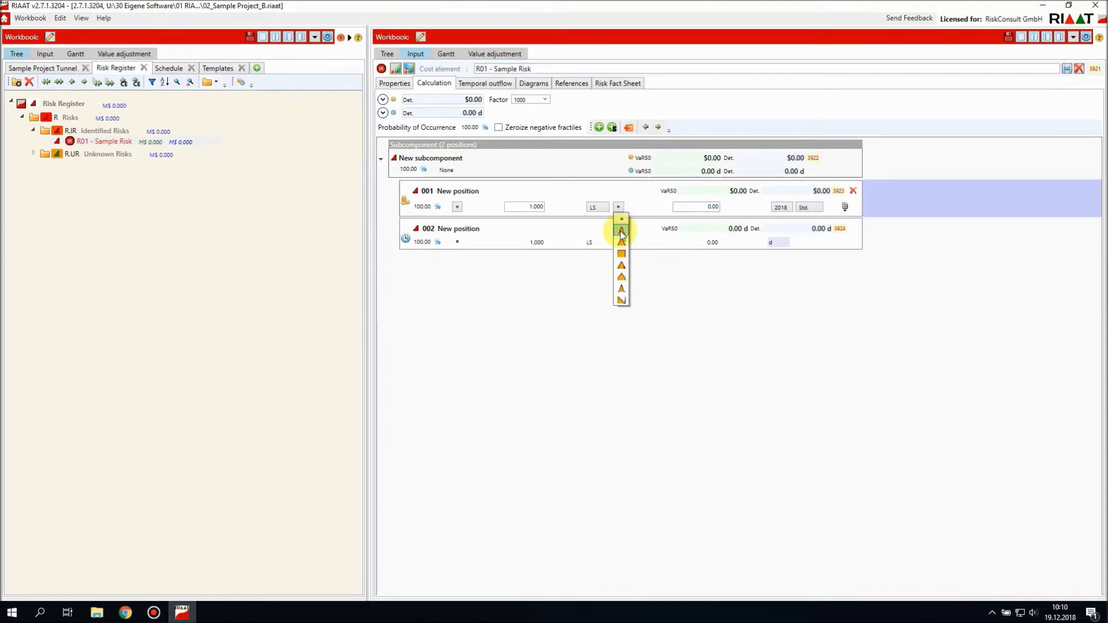
click(620, 231)
click(649, 206)
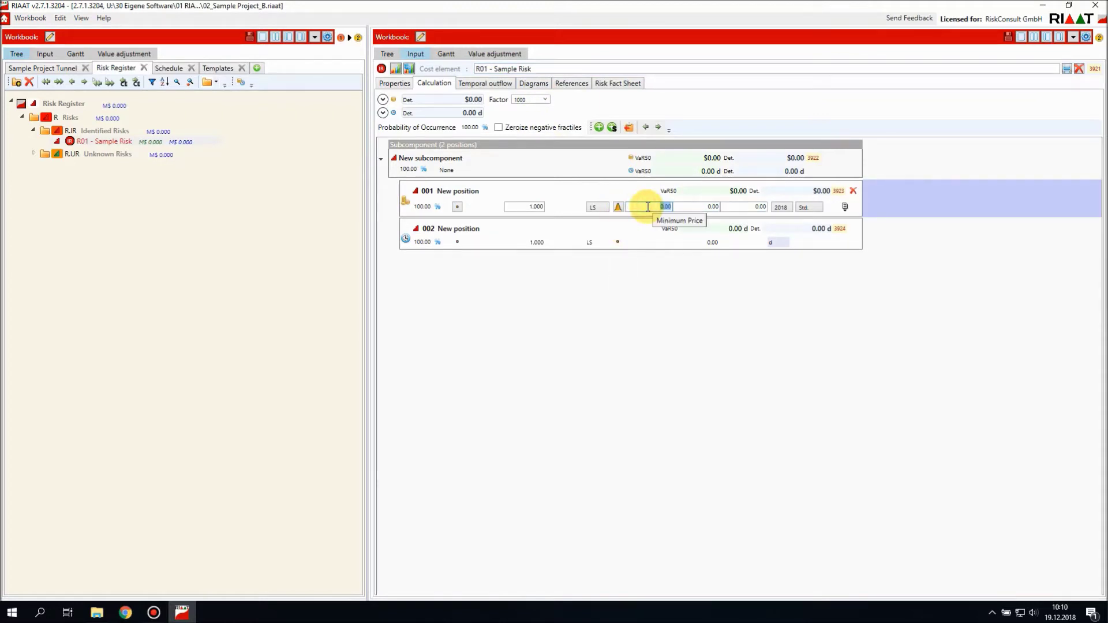
text(100000)
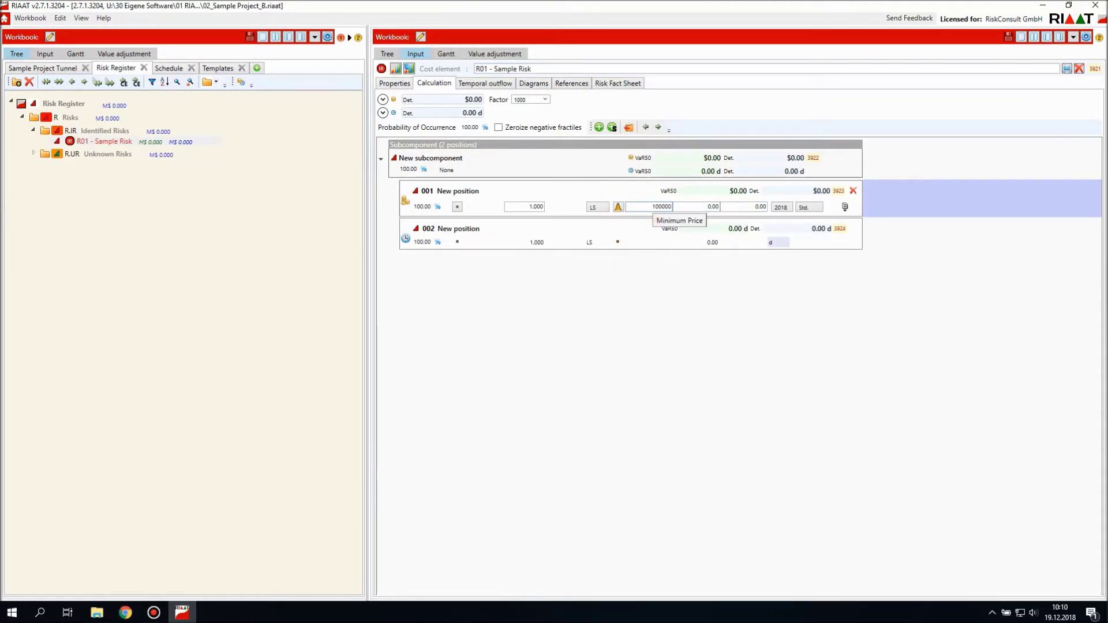
key(Tab)
key(Tab)
text(40000)
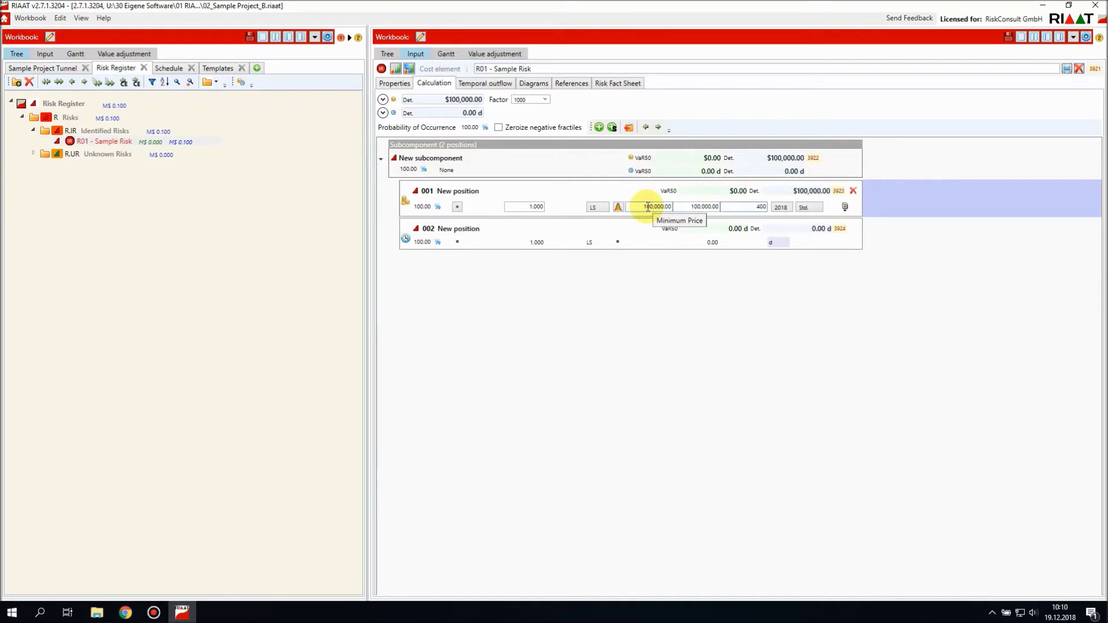
click(684, 207)
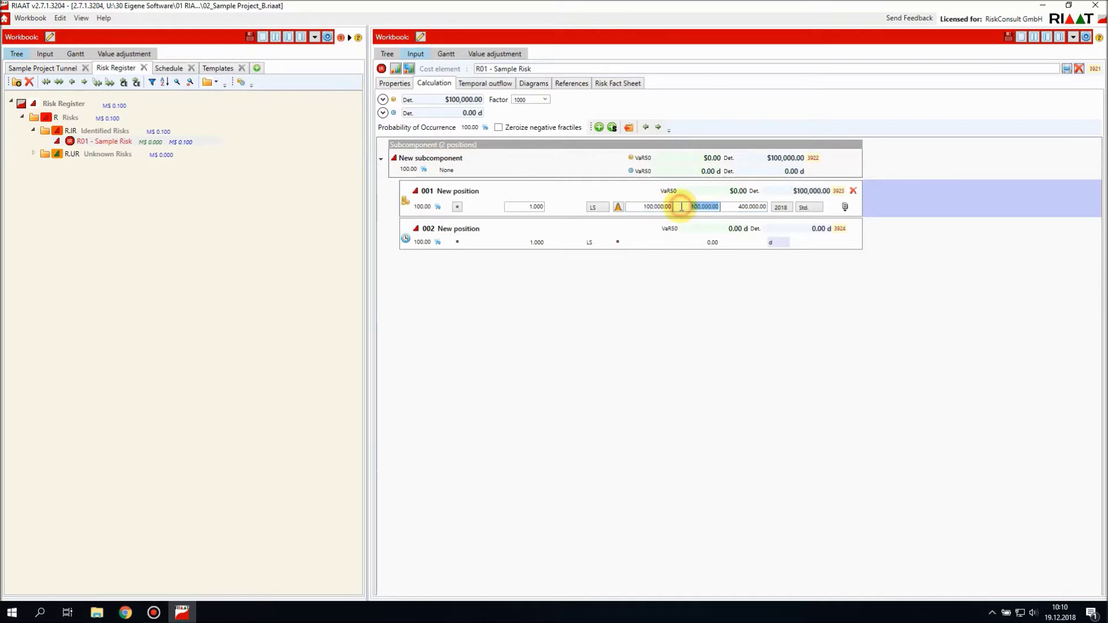
text(20000)
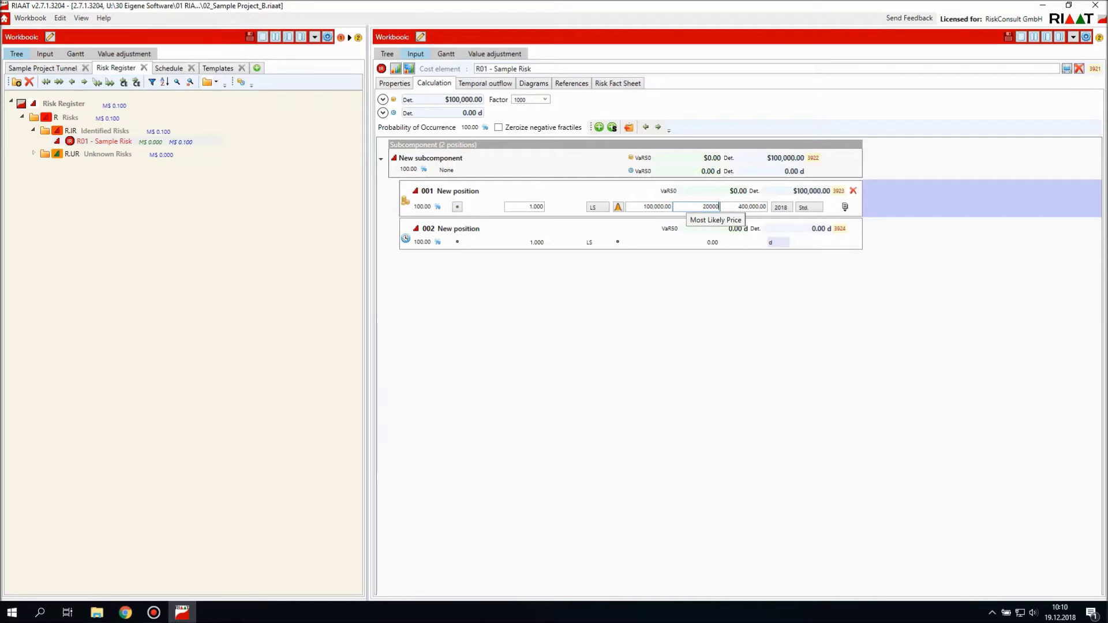
Give time position 002 a three-point distribution with most likely 40 days and deviations of 50% minimum and 75% maximum.
click(616, 241)
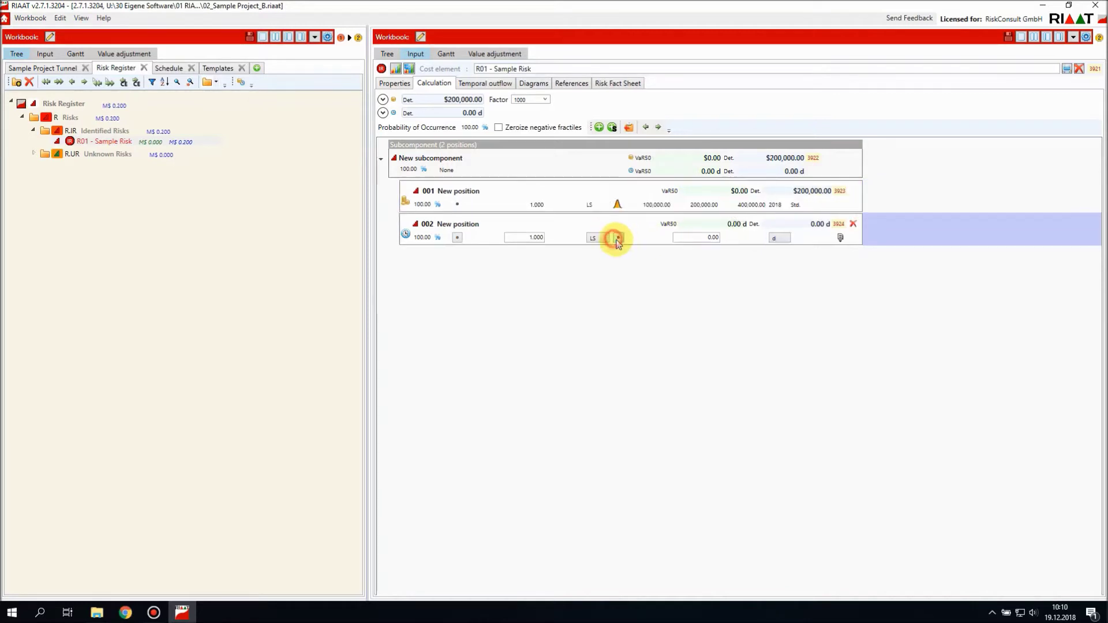
click(618, 239)
click(622, 261)
click(689, 241)
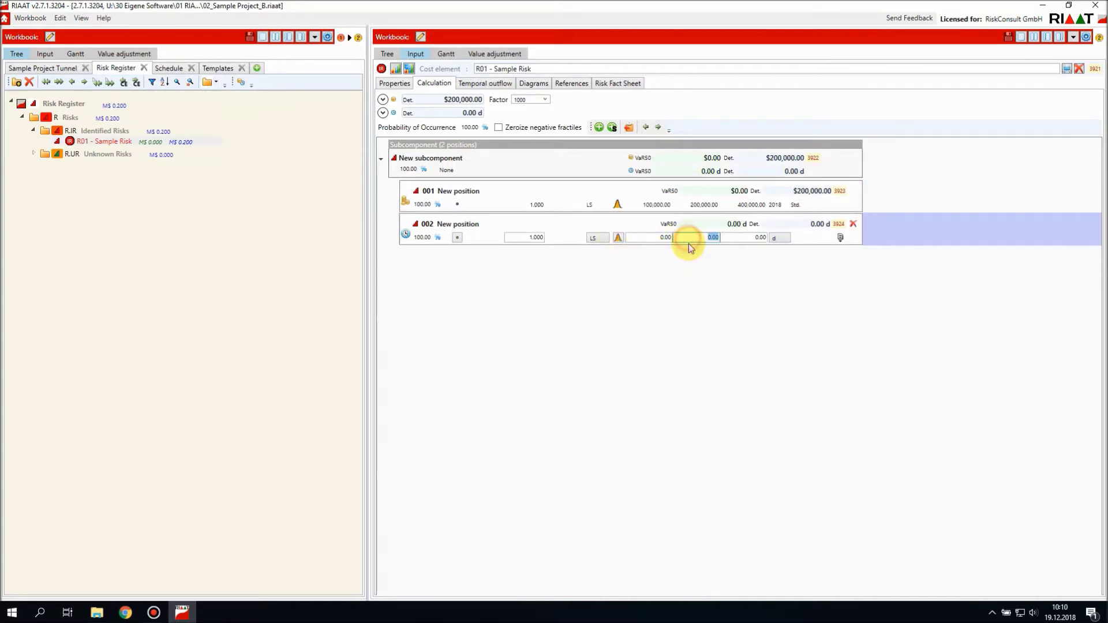
text(40)
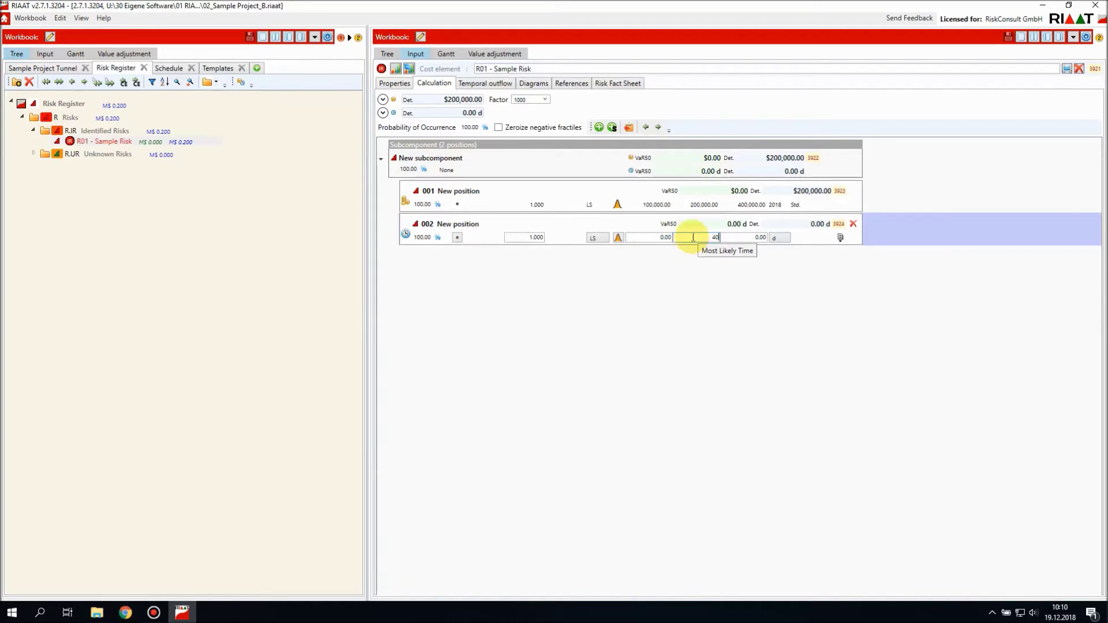
double_click(693, 237)
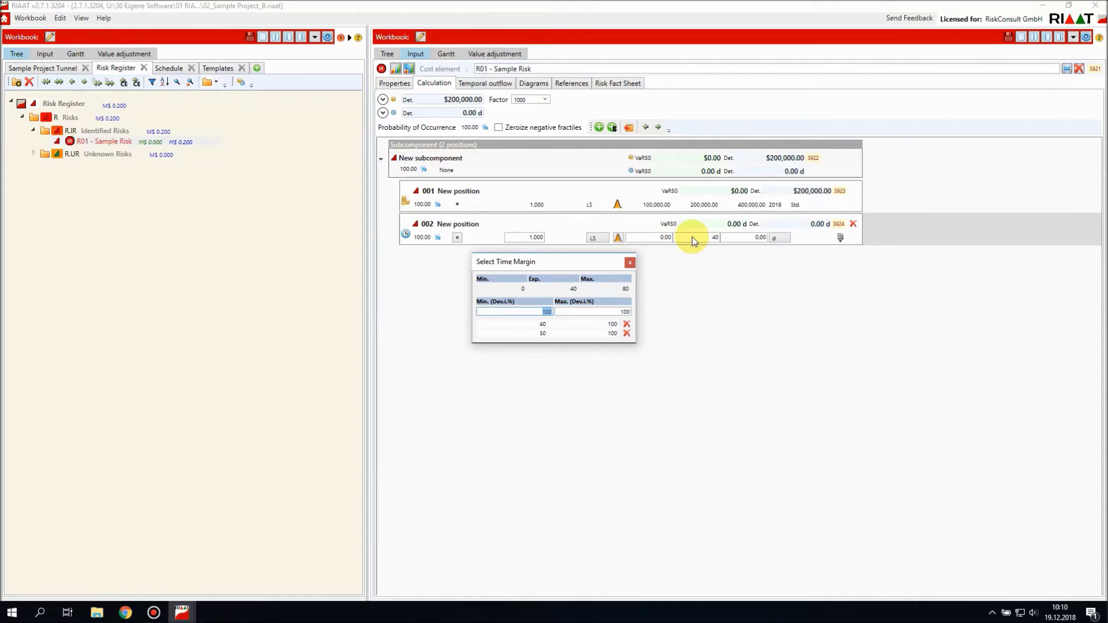
text(50)
key(Tab)
text(75)
key(Return)
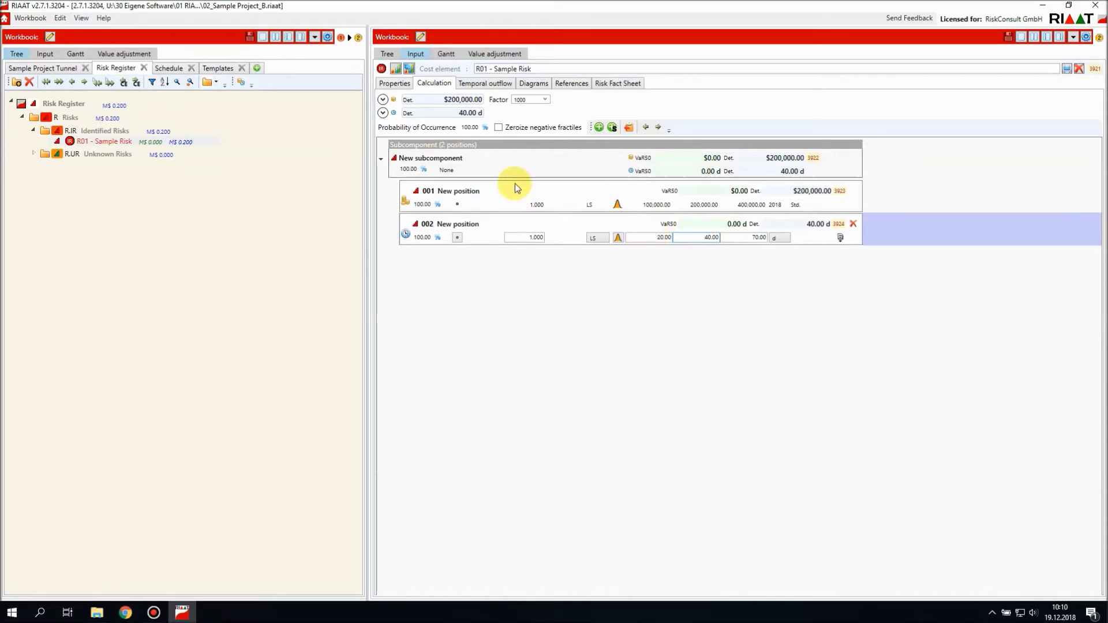
Simulate R01 - Sample Risk and expand its cost and time distribution diagrams.
click(395, 68)
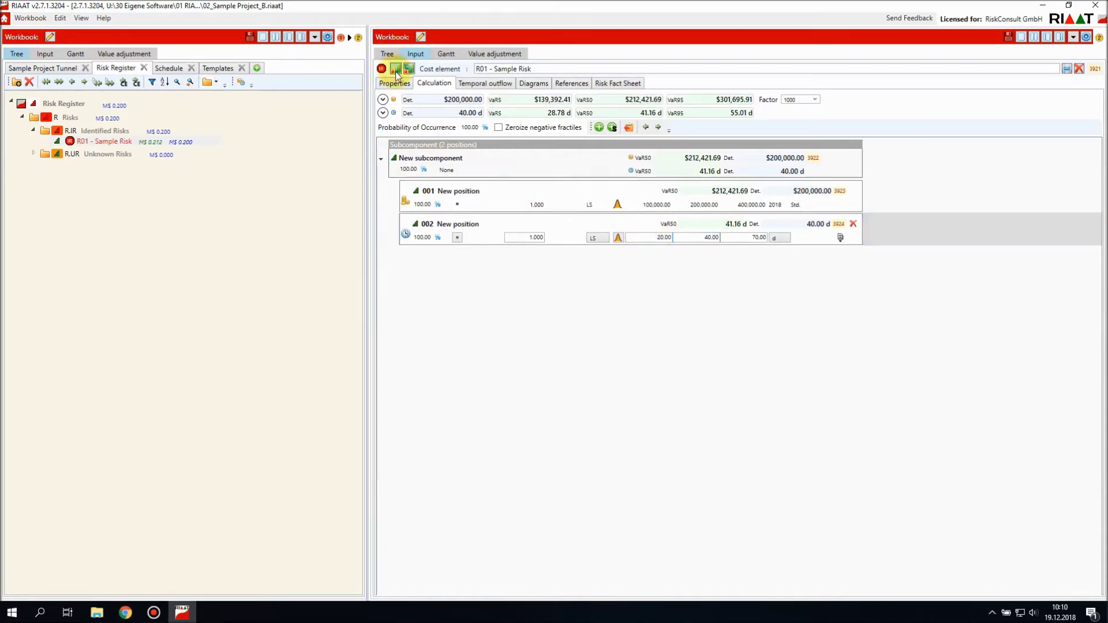
click(383, 100)
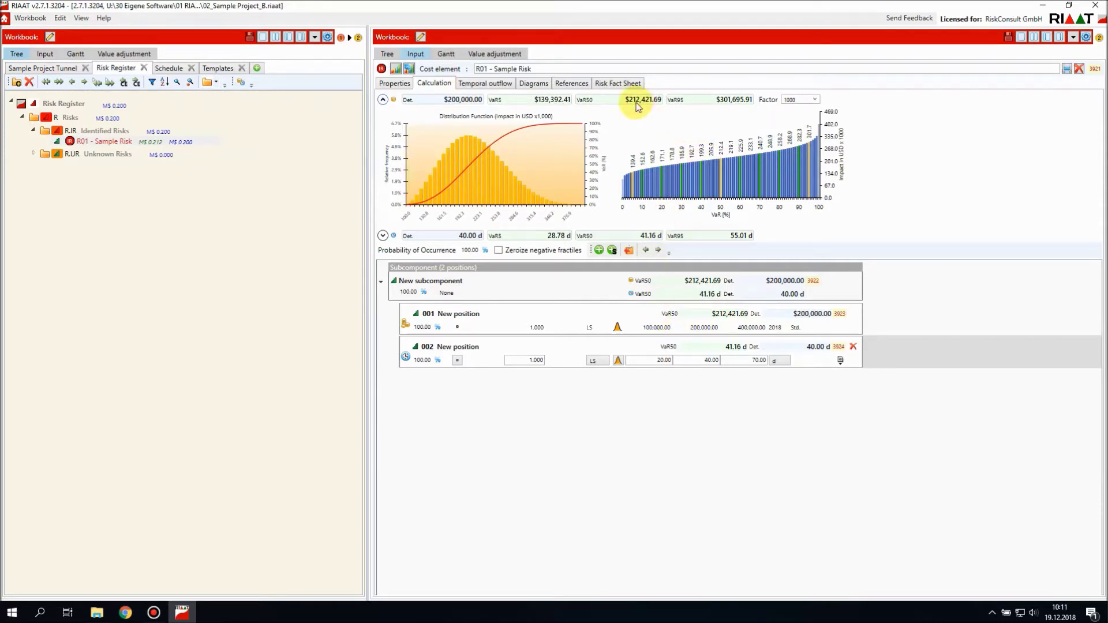
click(382, 236)
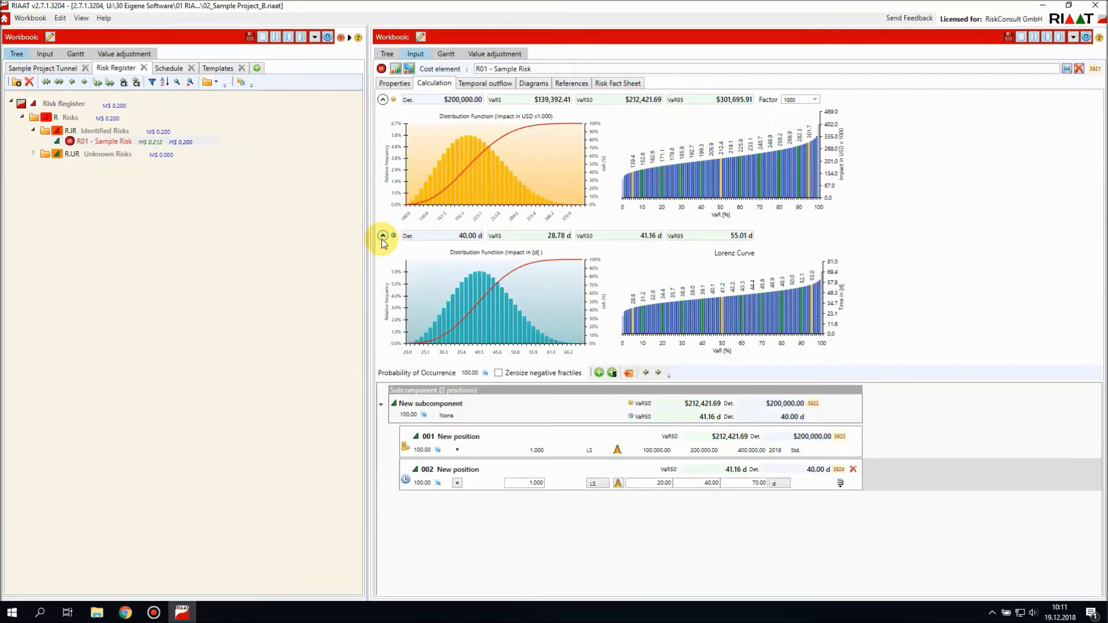
Set the risk's probability of occurrence to 70% and recalculate its cost and time distributions.
click(465, 373)
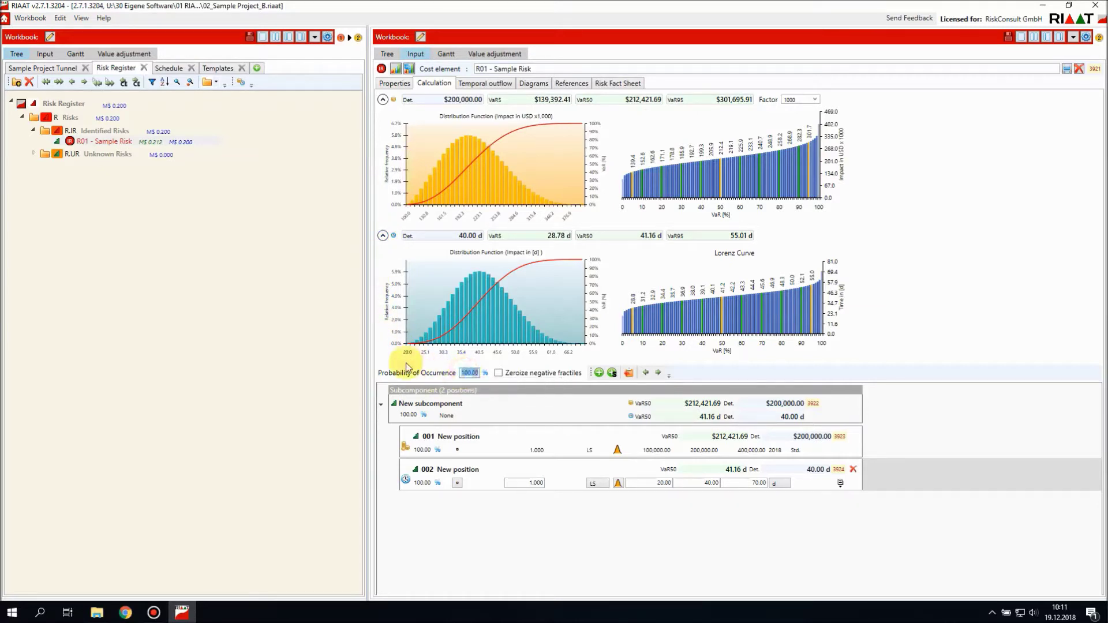
text(70)
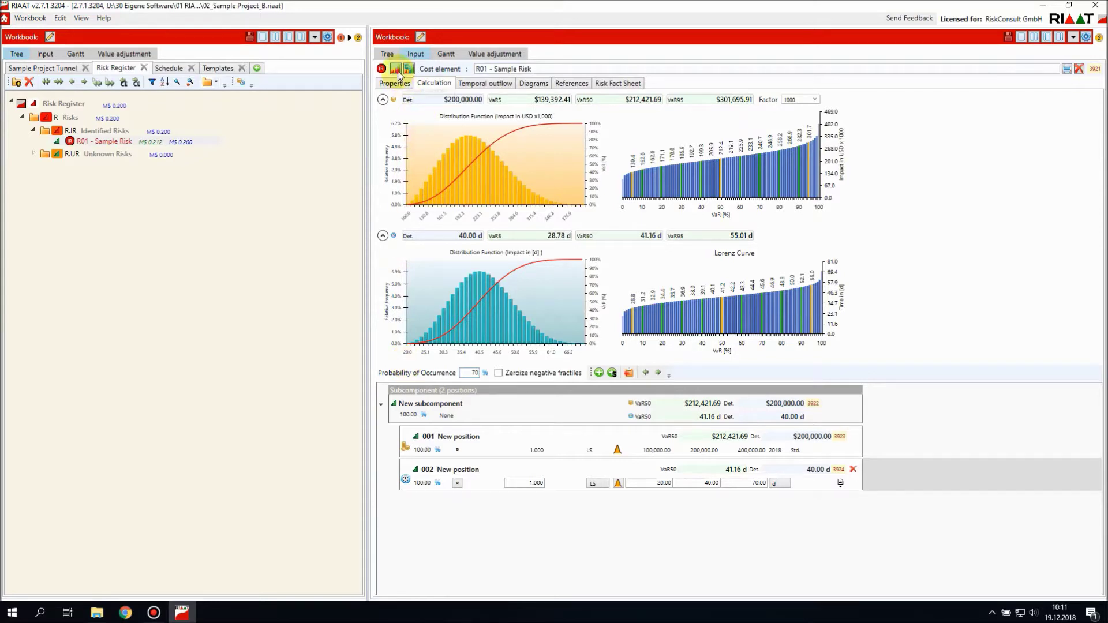
click(437, 100)
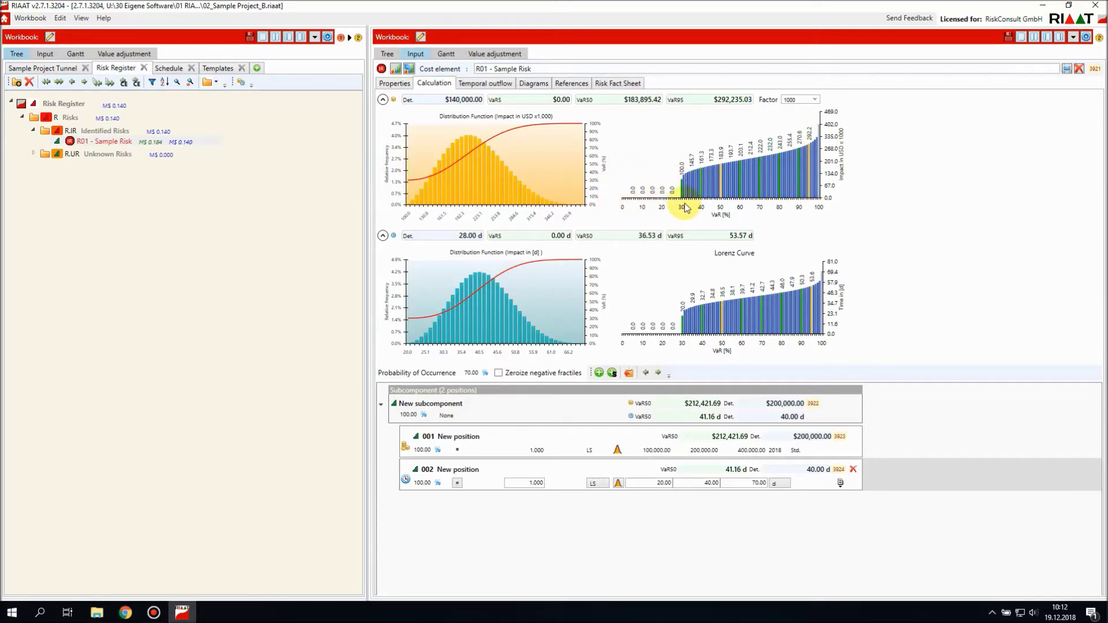
Set the risk's probability of occurrence to 30% and rerun the simulation.
click(471, 373)
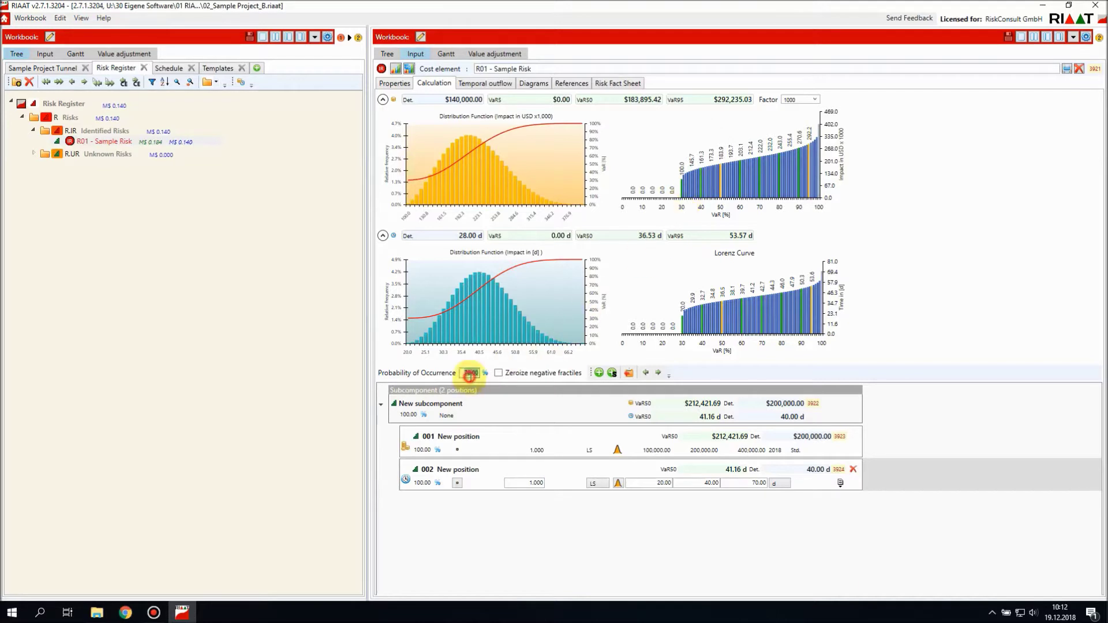
text(30)
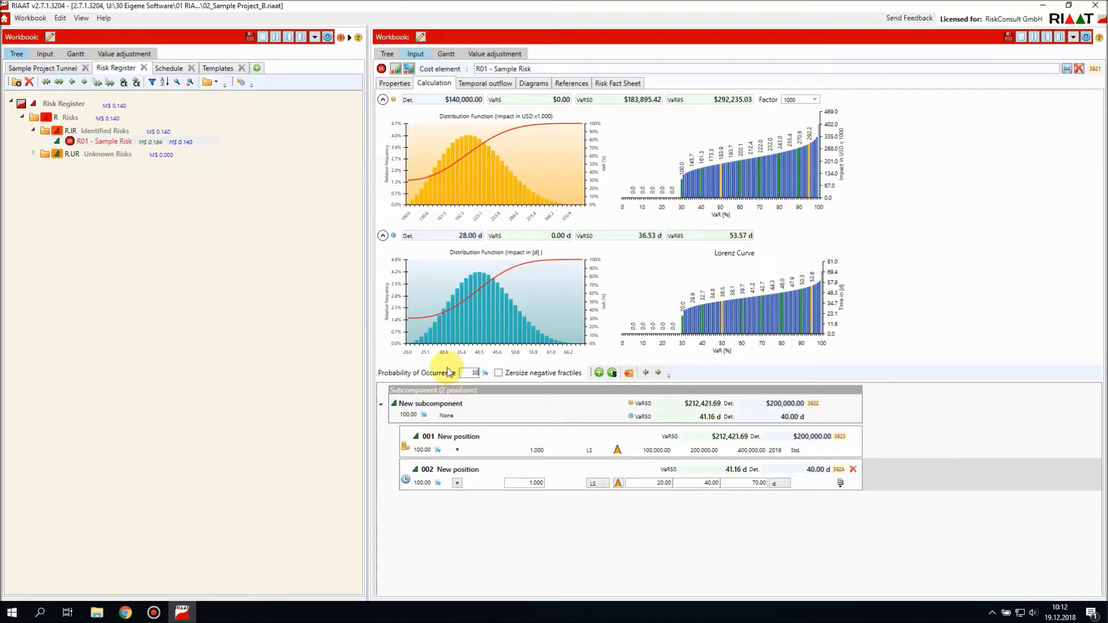
key(Return)
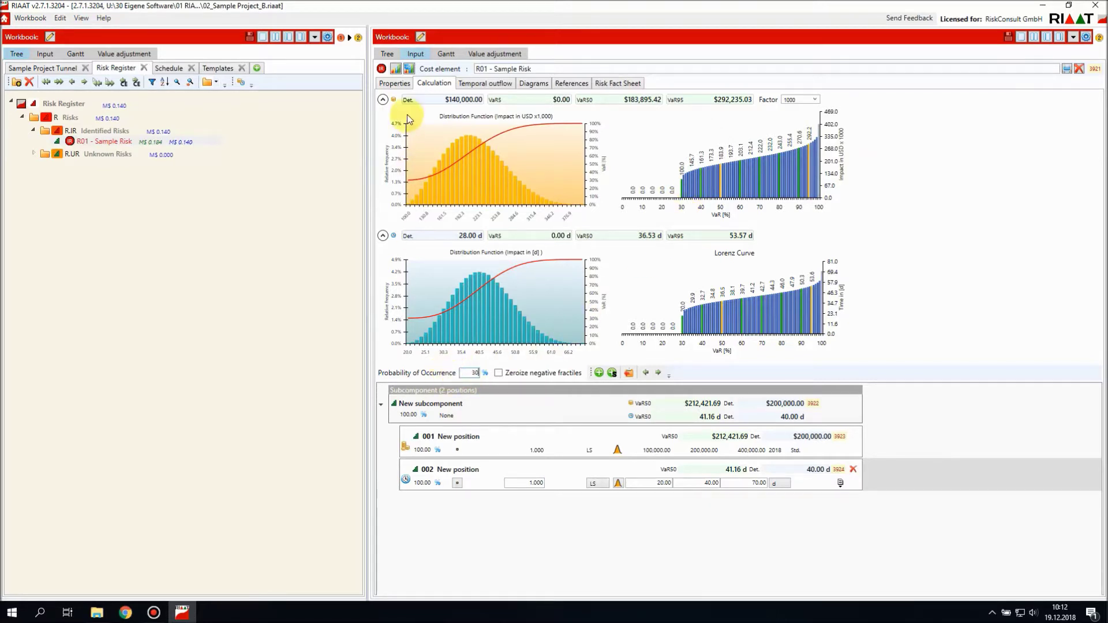
click(395, 70)
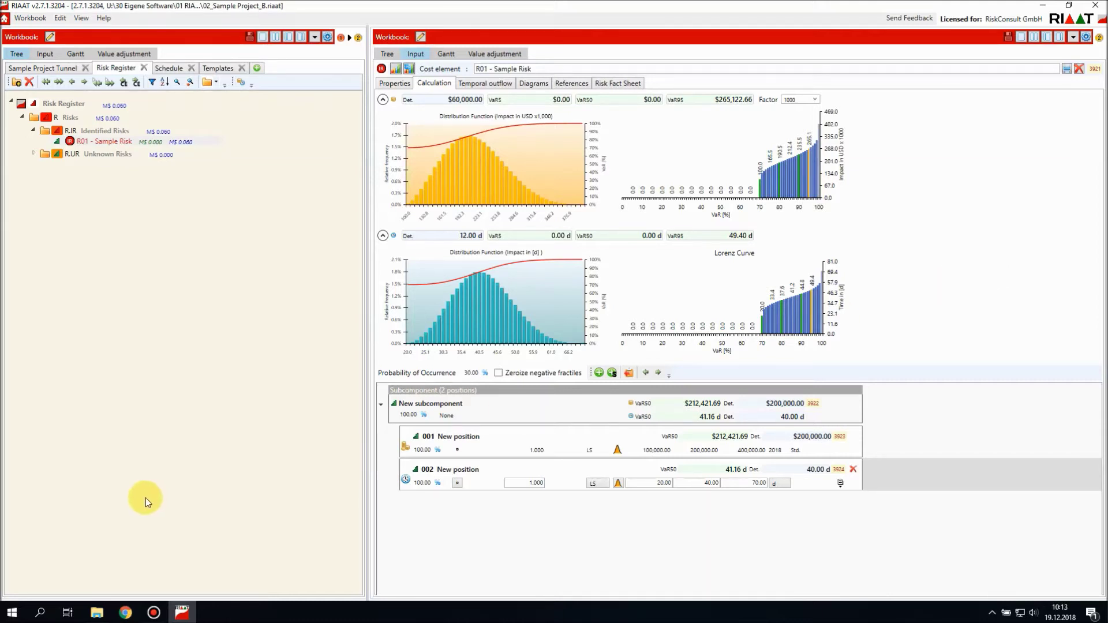
Open the workbook PRAT RC 2.14.029.xlsm from the sample project folder and fit its window around the R01 fact sheet.
click(97, 612)
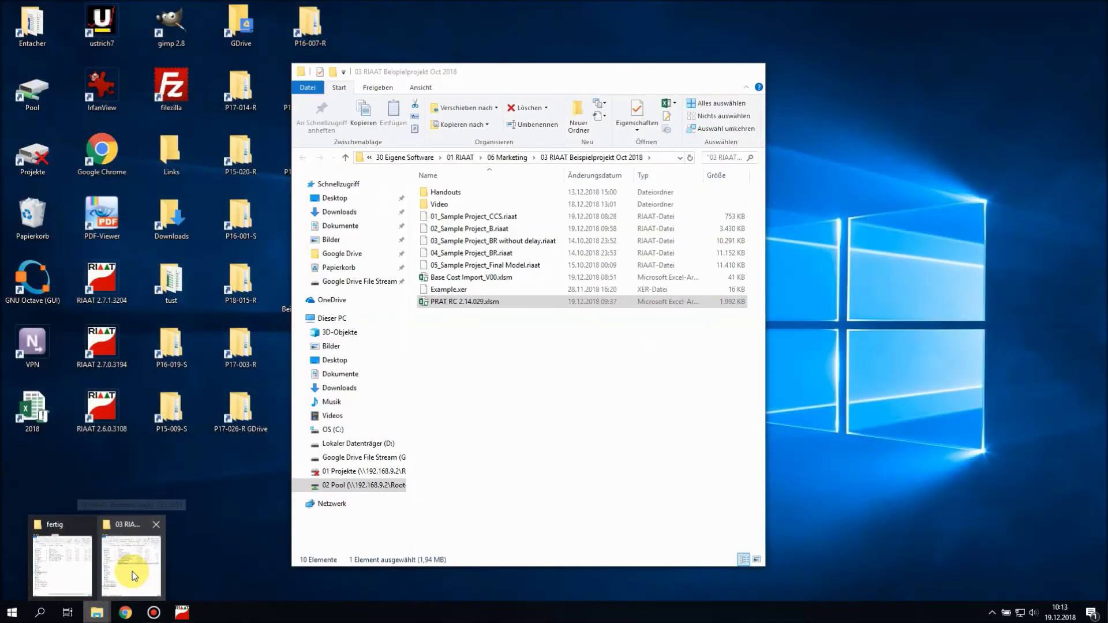
click(134, 569)
double_click(466, 303)
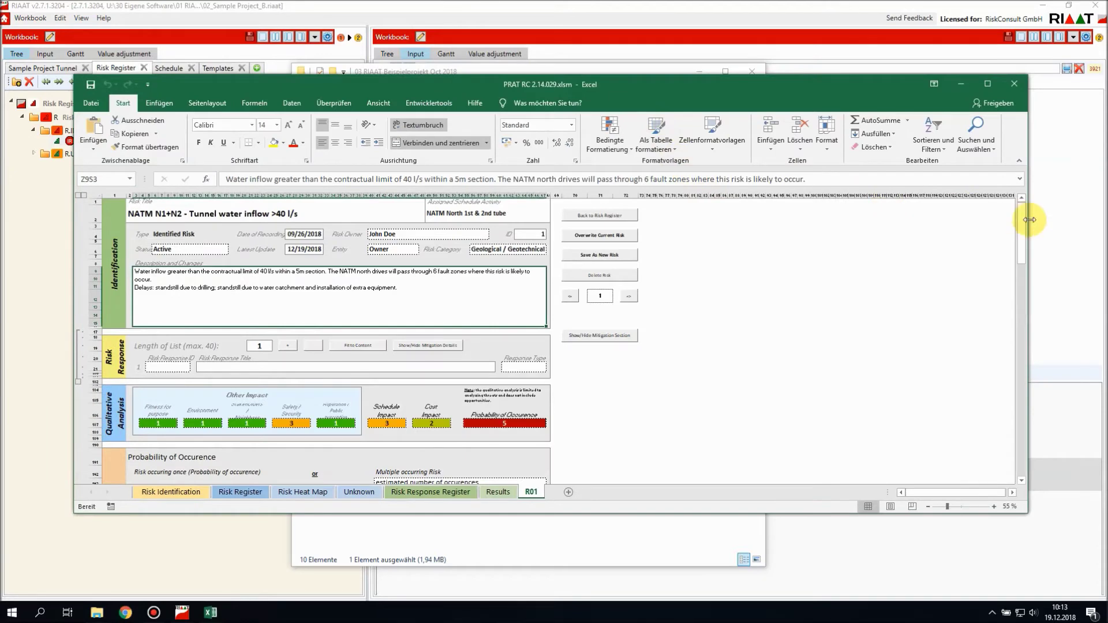
drag(1031, 220, 715, 231)
drag(540, 74, 532, 3)
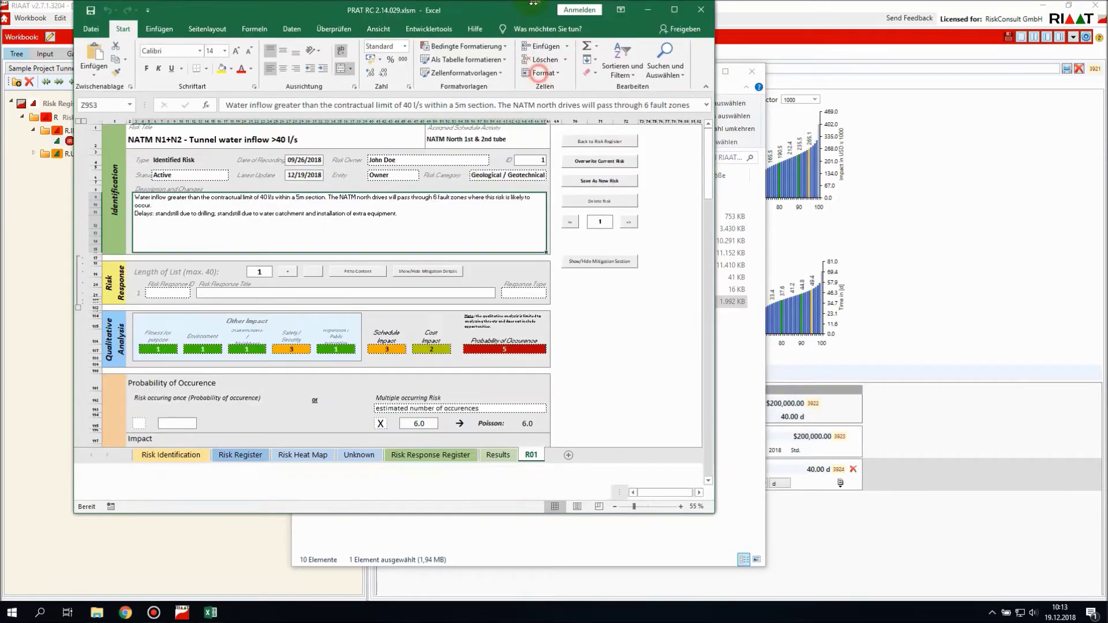
scroll(336, 337, up, 3)
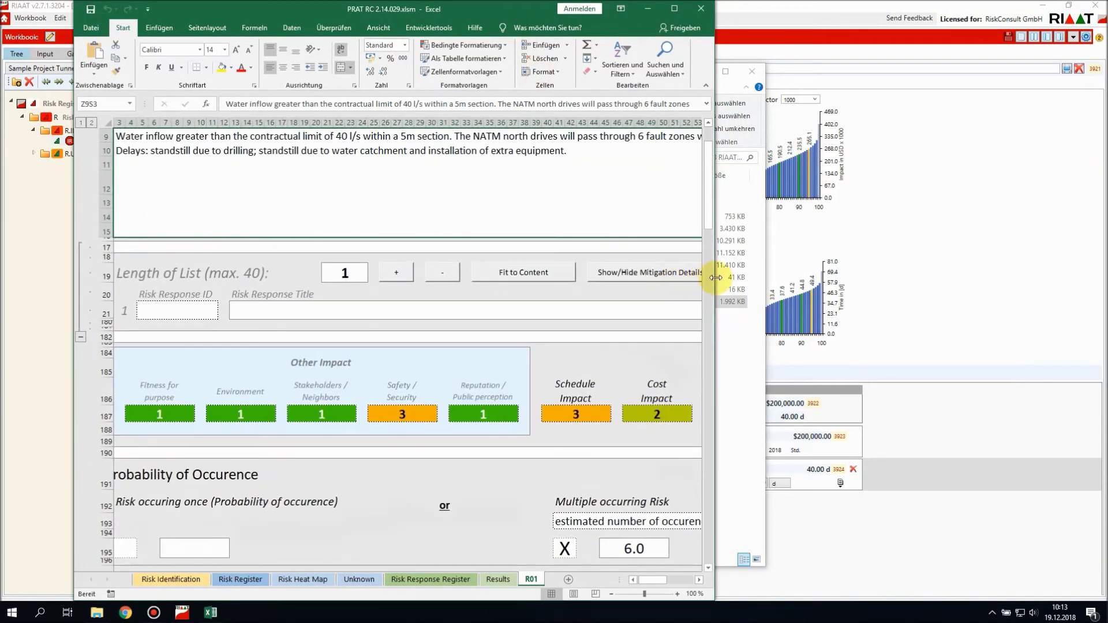
drag(716, 278, 913, 280)
drag(892, 581, 844, 579)
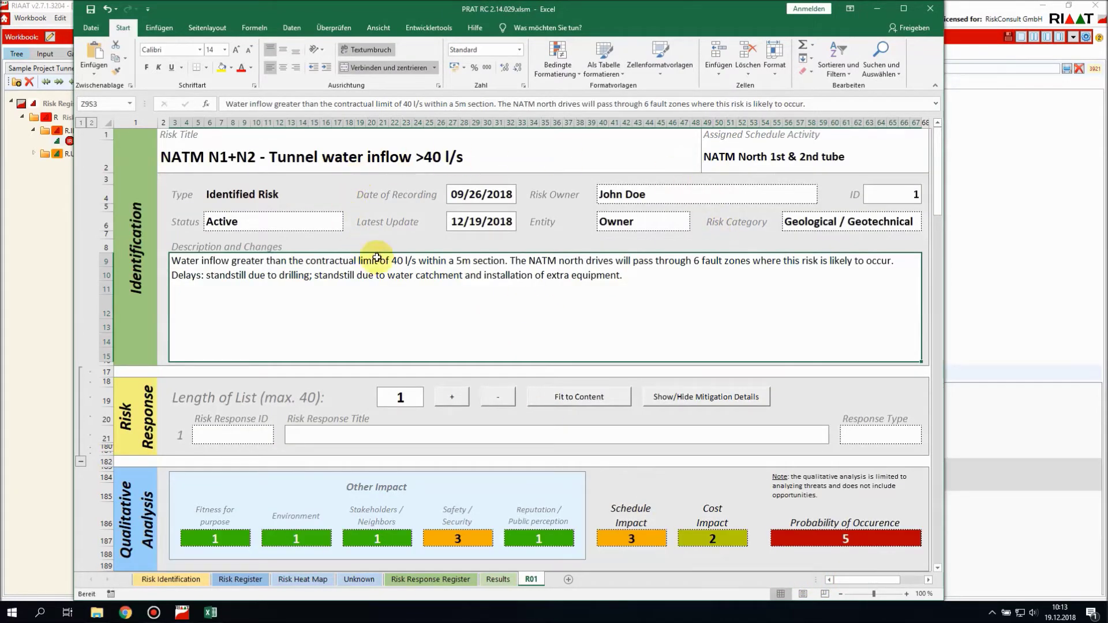
Review the R01 fact sheet's identification, qualitative analysis, probability and three-point cost and schedule impacts, and close the workbook.
scroll(516, 269, down, 2)
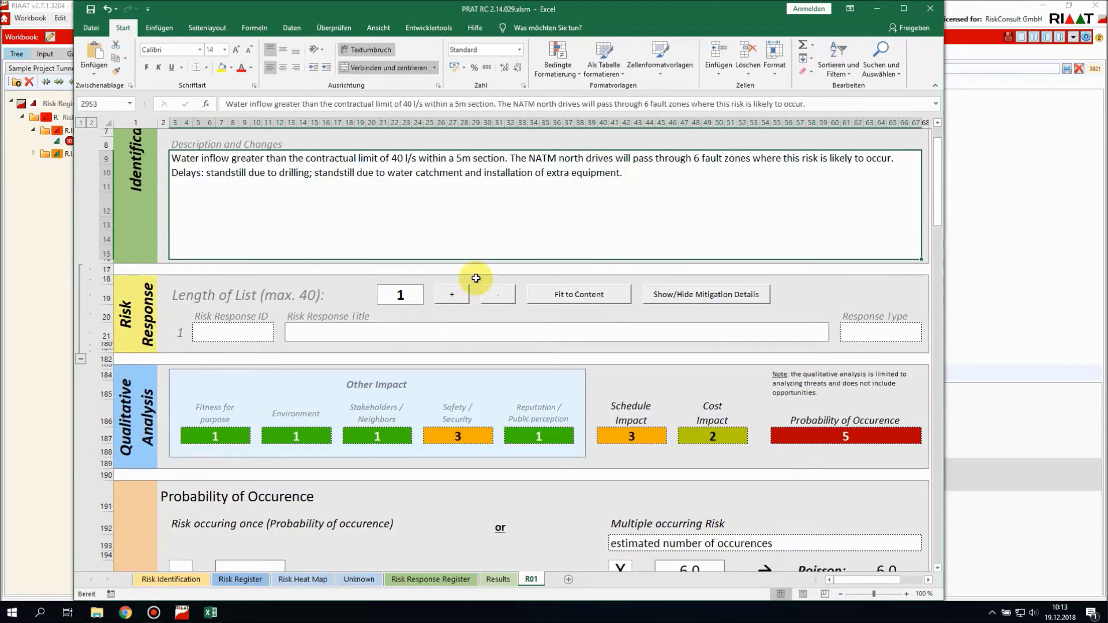
scroll(458, 293, down, 2)
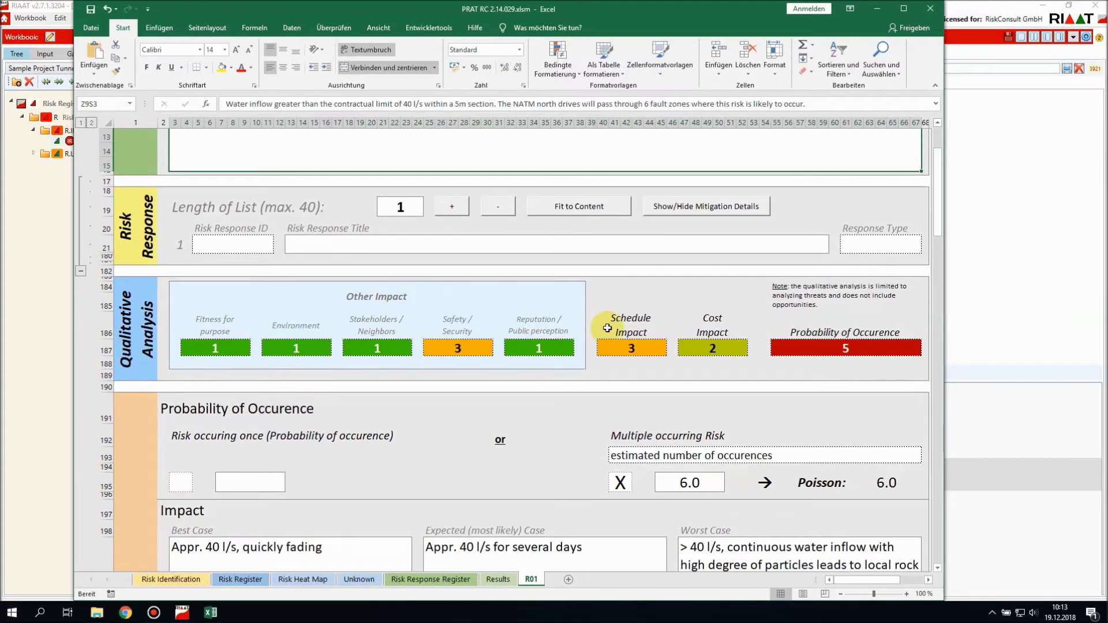
scroll(607, 323, down, 3)
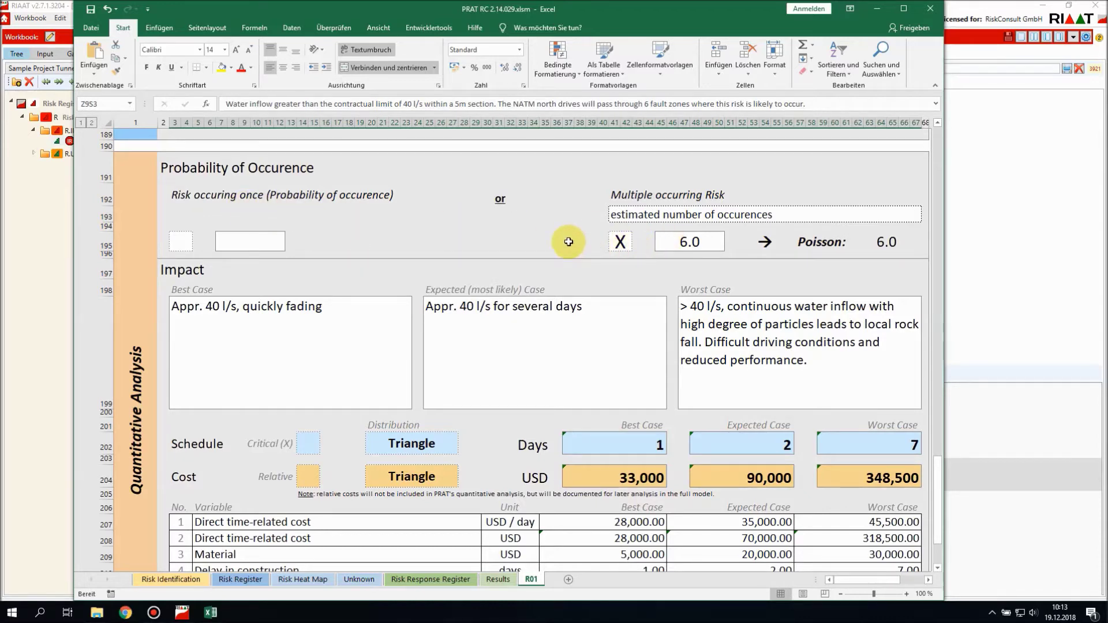
scroll(569, 242, down, 2)
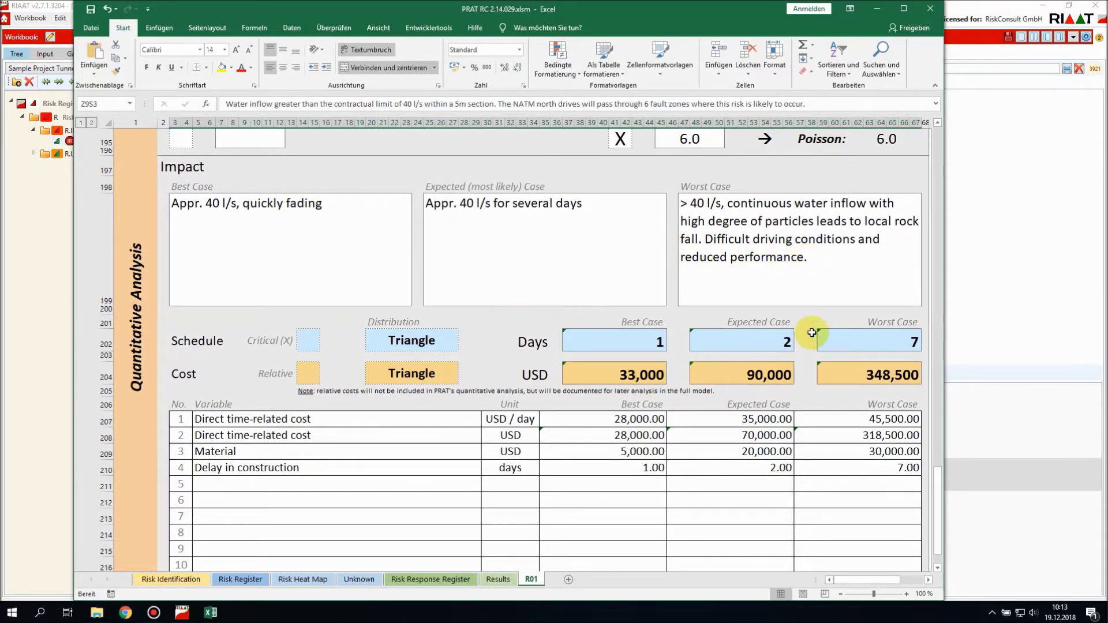
scroll(508, 304, up, 10)
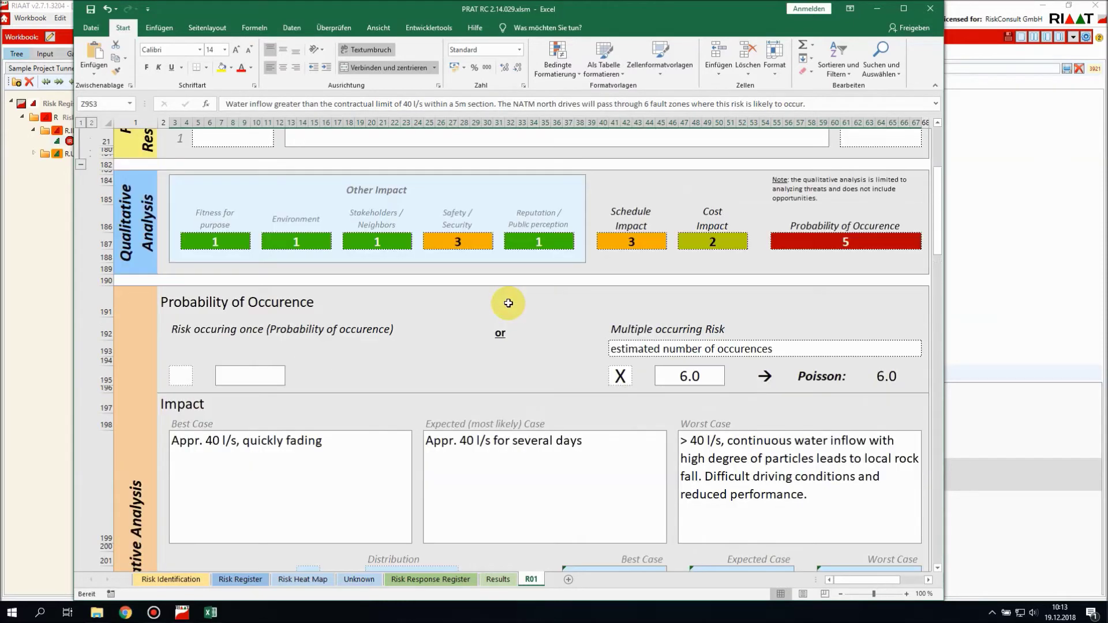
click(930, 8)
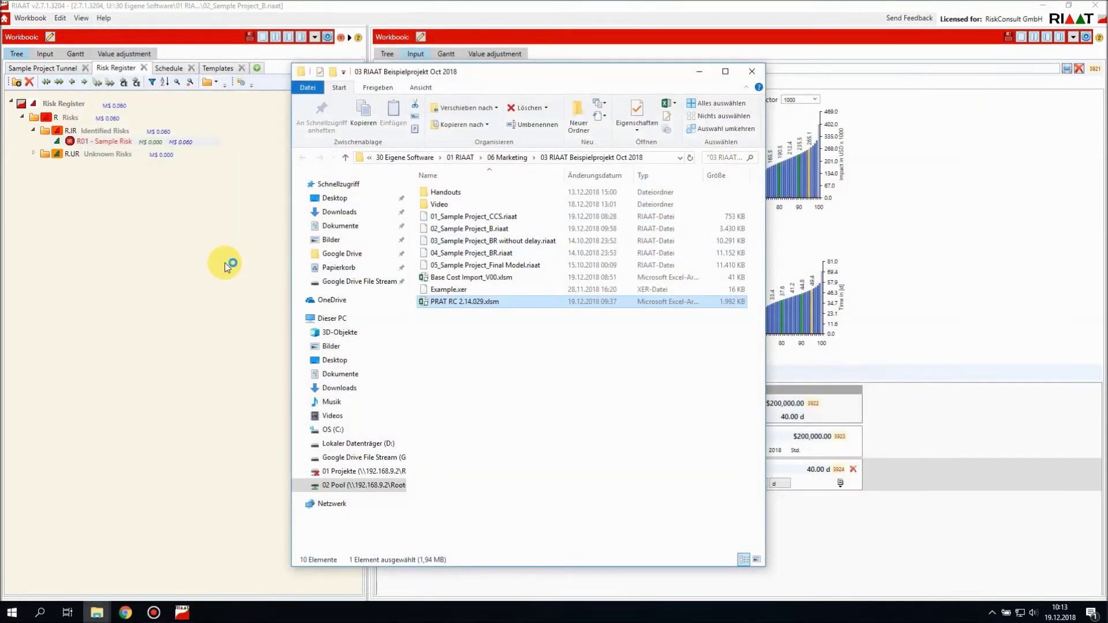
Import the tunnel water inflow risk from PRAT RC 2.14.029.xlsm into the Risks folder of the Risk Register in RIAAT.
click(699, 71)
click(30, 18)
click(58, 59)
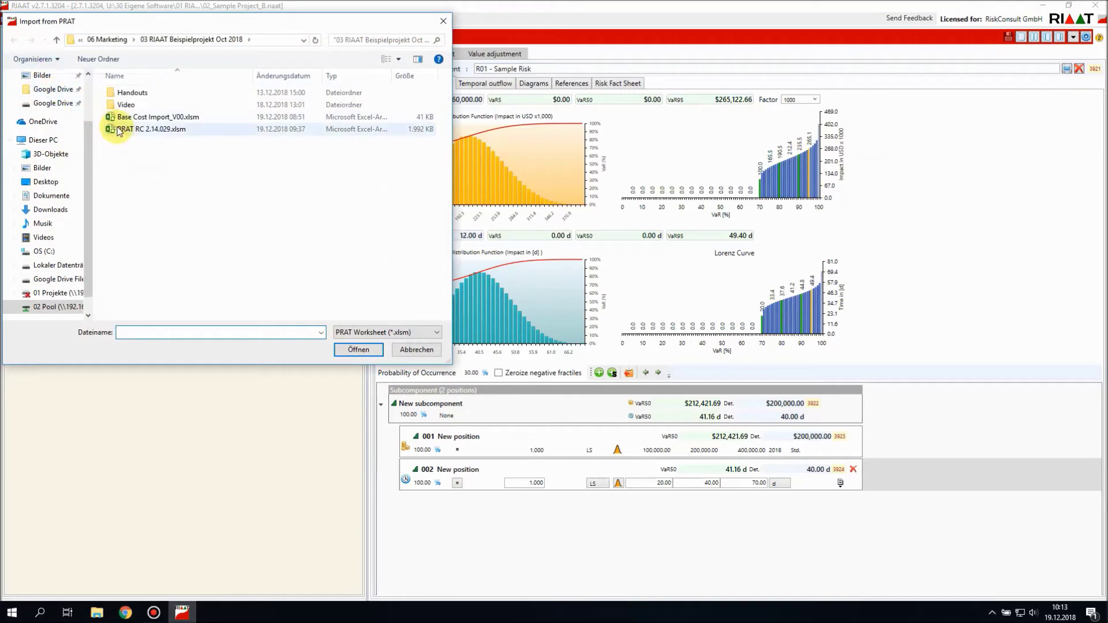
double_click(176, 128)
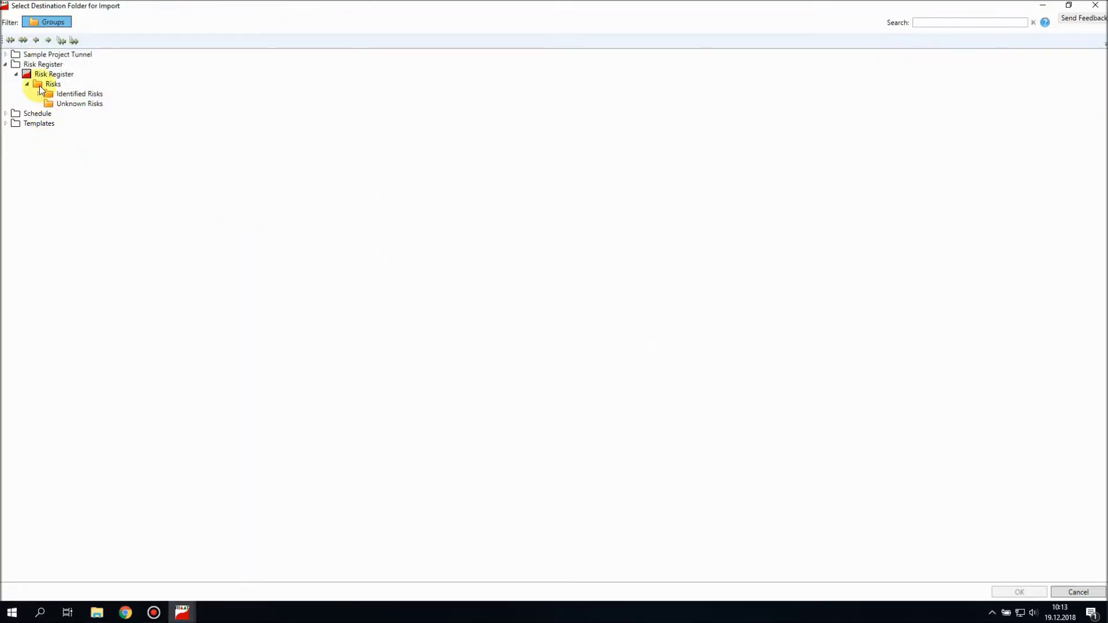
click(40, 86)
click(1028, 591)
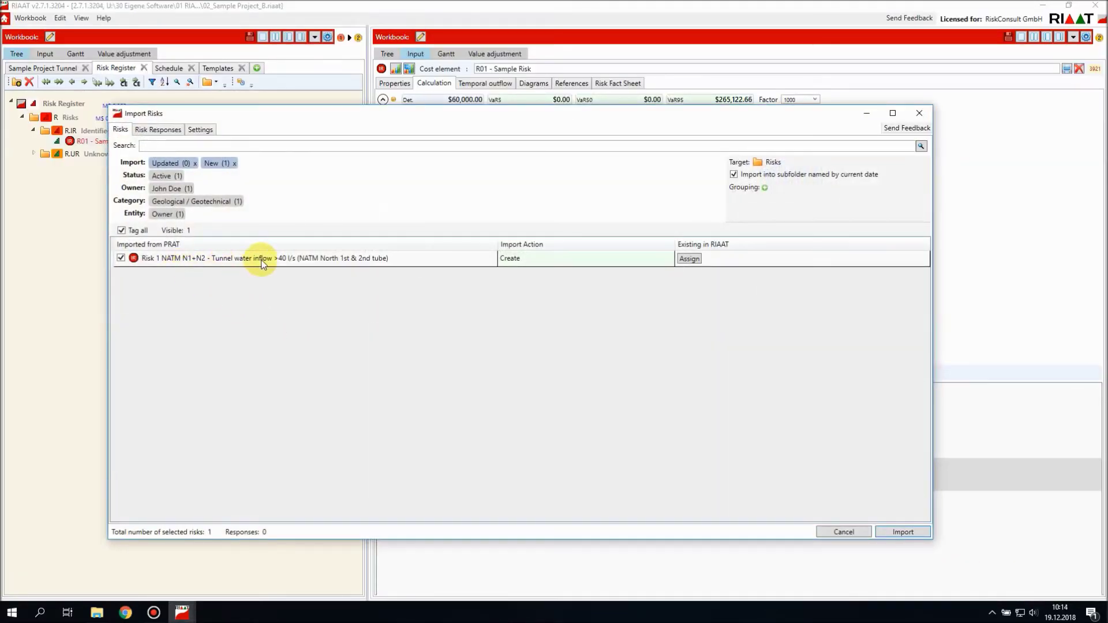
click(906, 529)
Open the imported Risk 1 NATM N1+N2 - Tunnel water inflow >40 l/s and simulate its cost and time impacts.
click(33, 167)
click(44, 180)
click(97, 196)
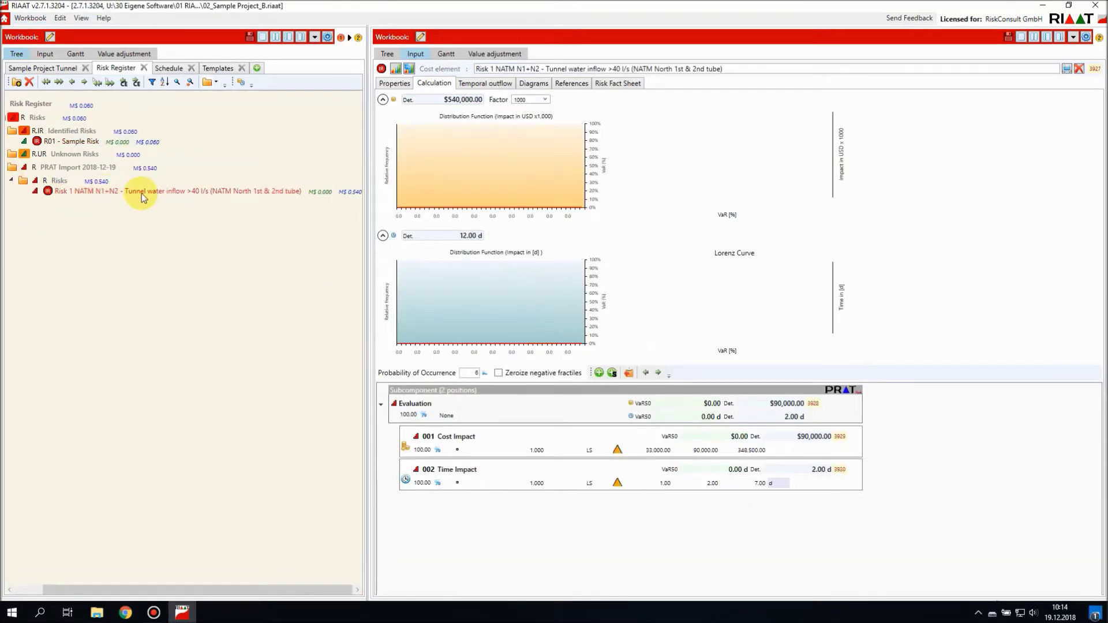
click(397, 70)
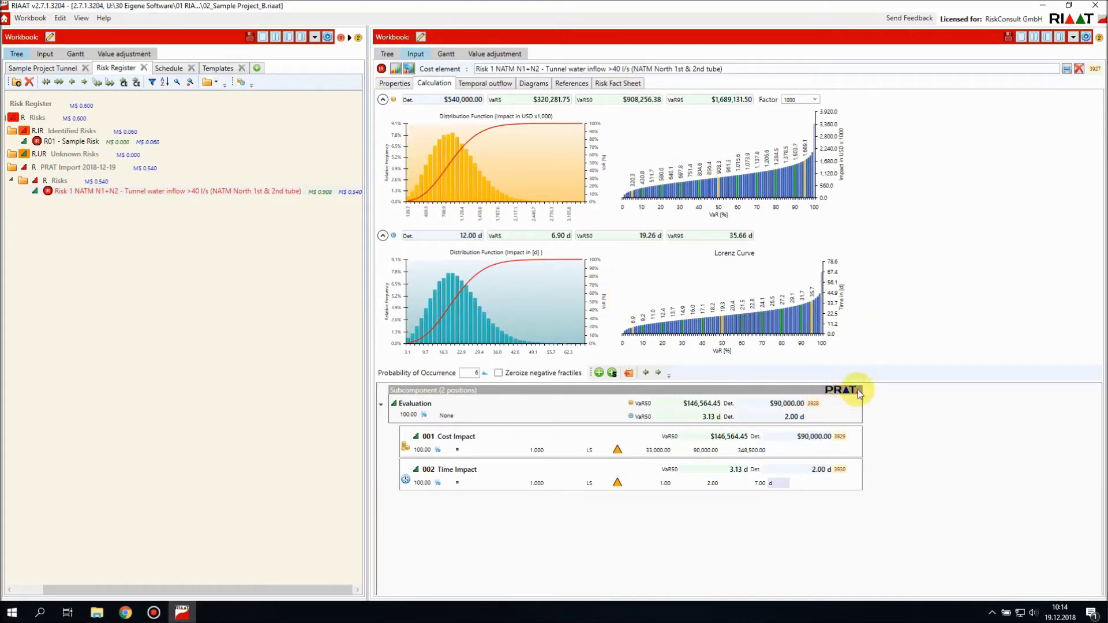
mouse_move(843, 395)
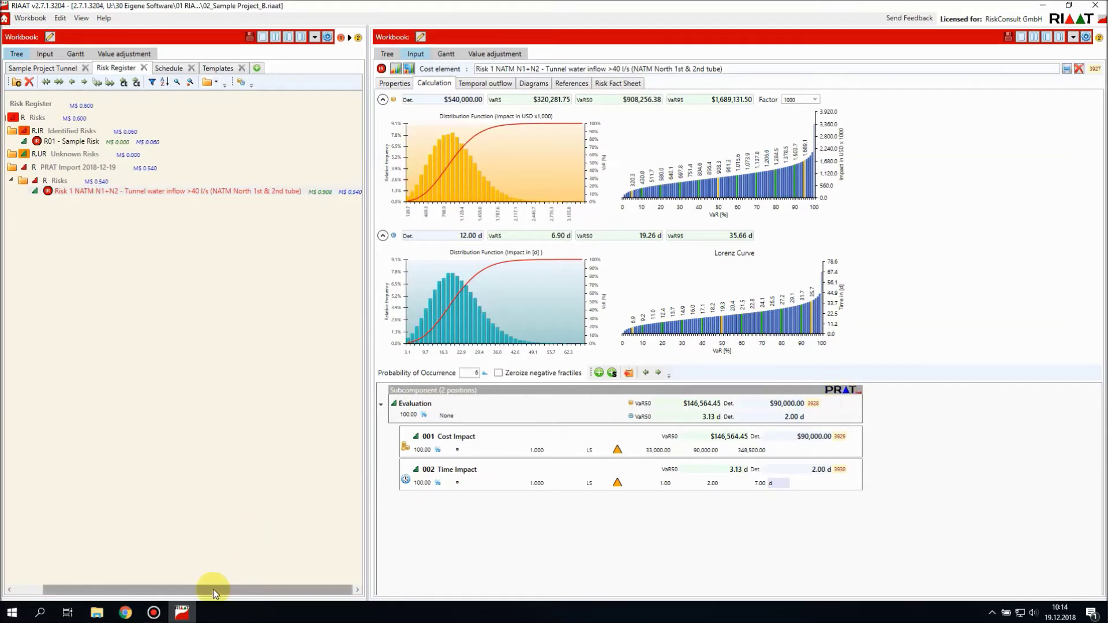
drag(213, 590, 136, 589)
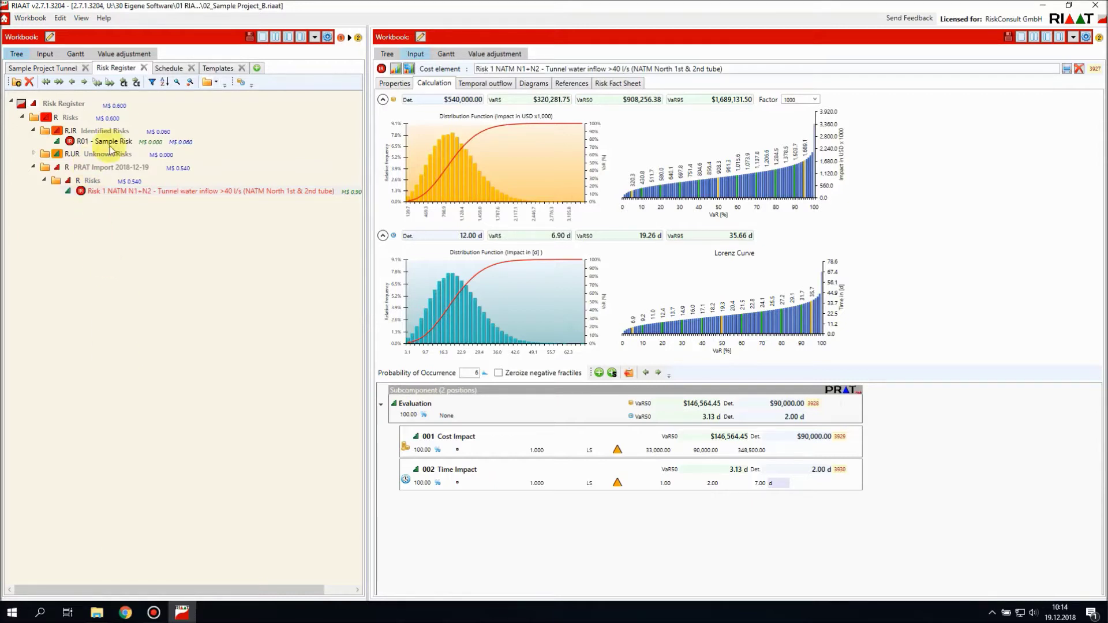
Display the Base Schedule + uncertainties diagram in the Gantt view beside the risk register.
click(447, 54)
click(483, 69)
click(481, 83)
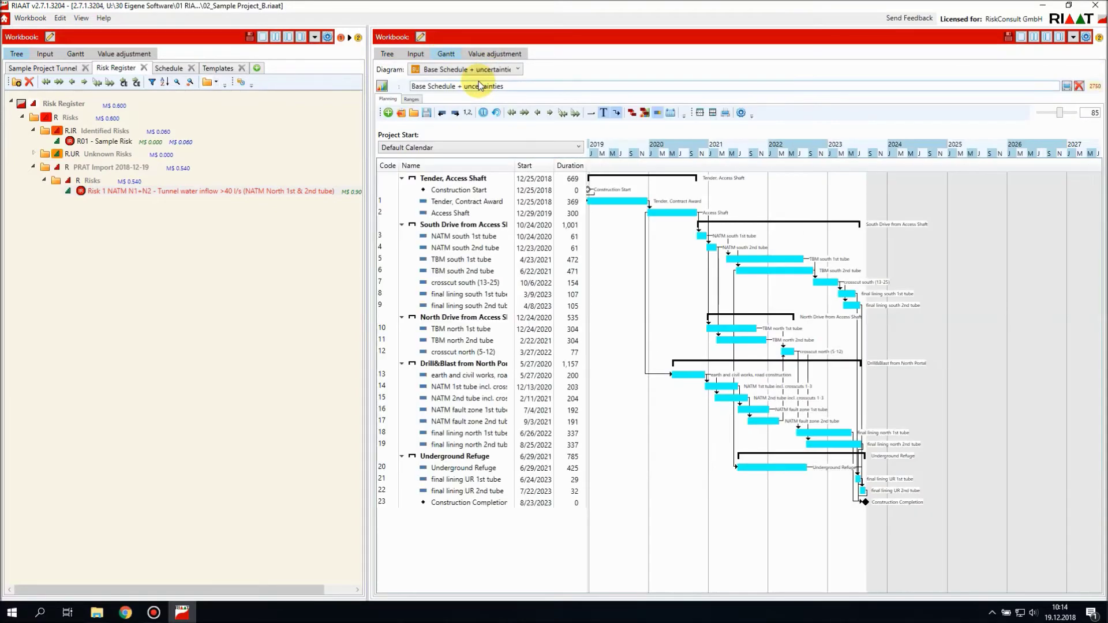
Assign R01 - Sample Risk to the NATM south 1st tube task as an Owner component.
click(91, 144)
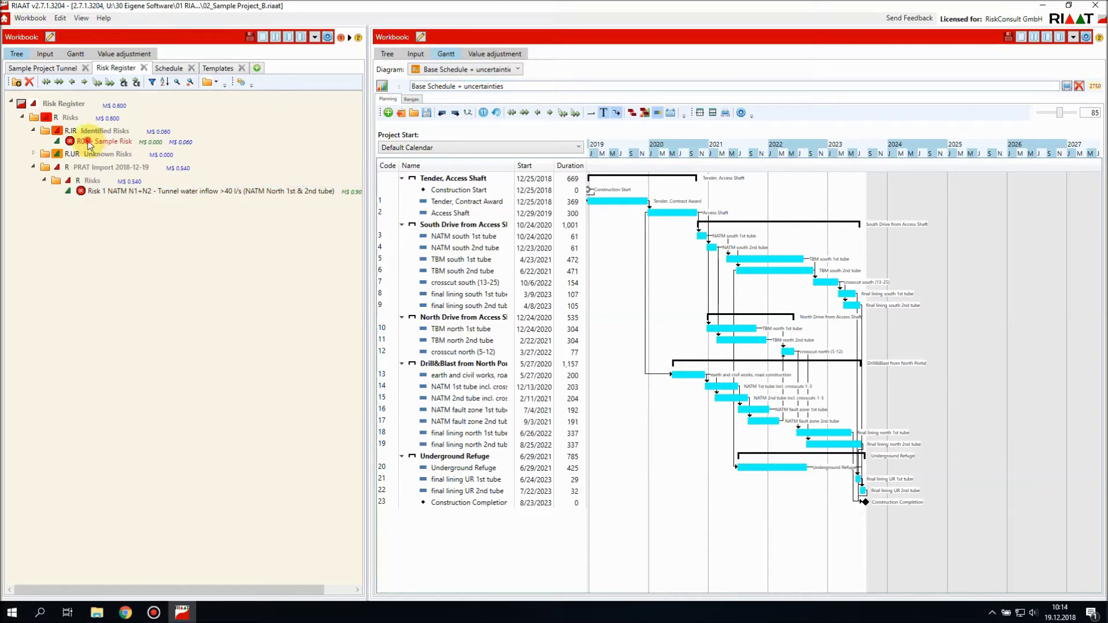
drag(89, 144, 426, 242)
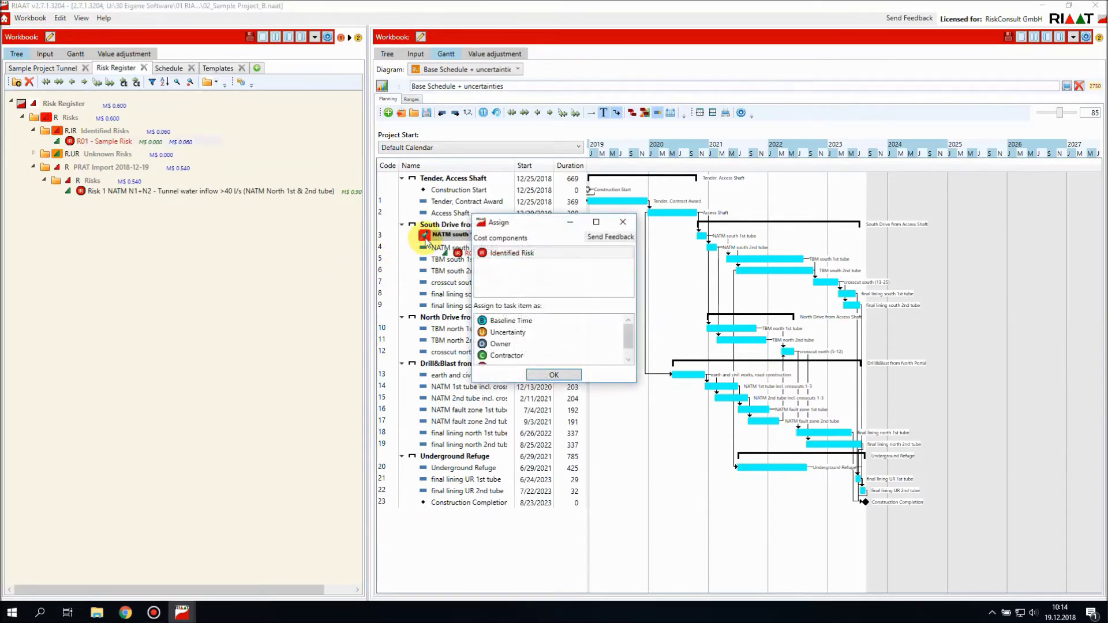
click(501, 345)
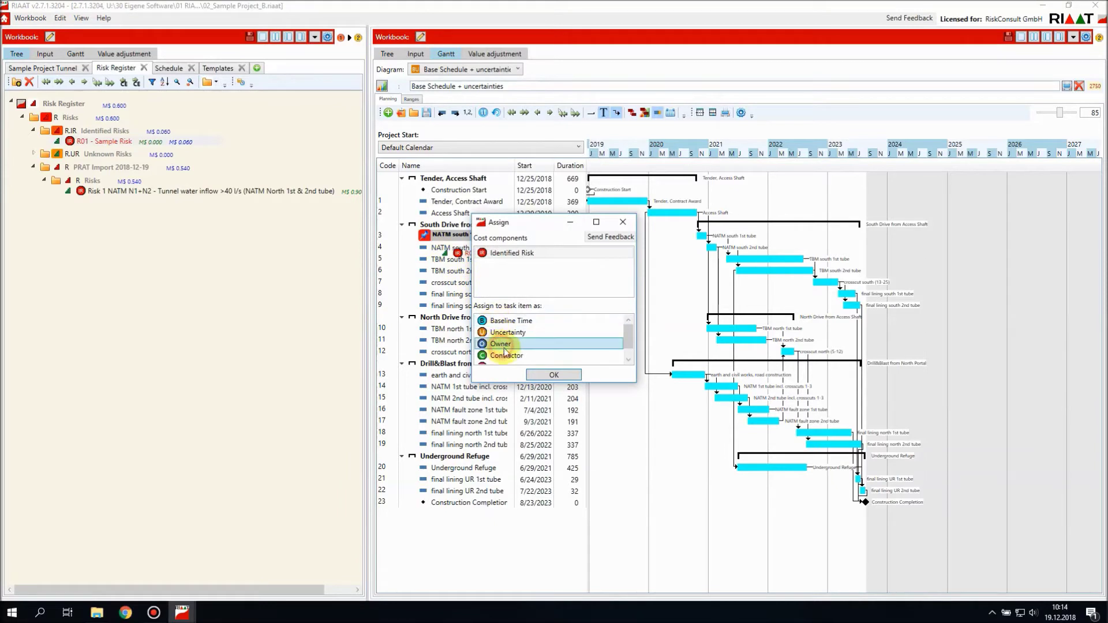
click(549, 376)
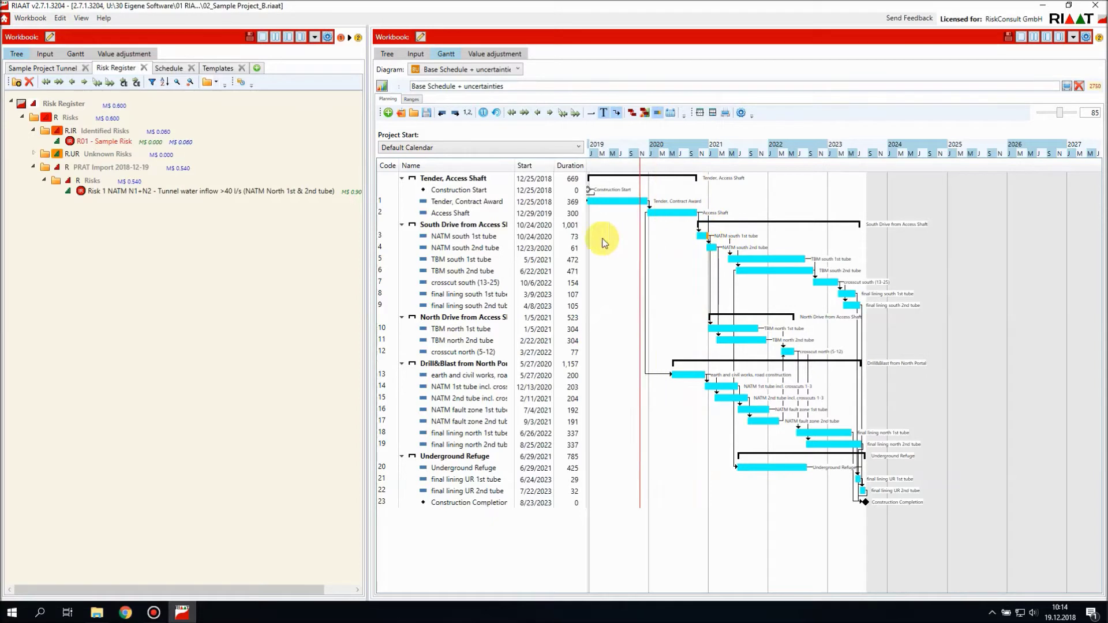
click(477, 239)
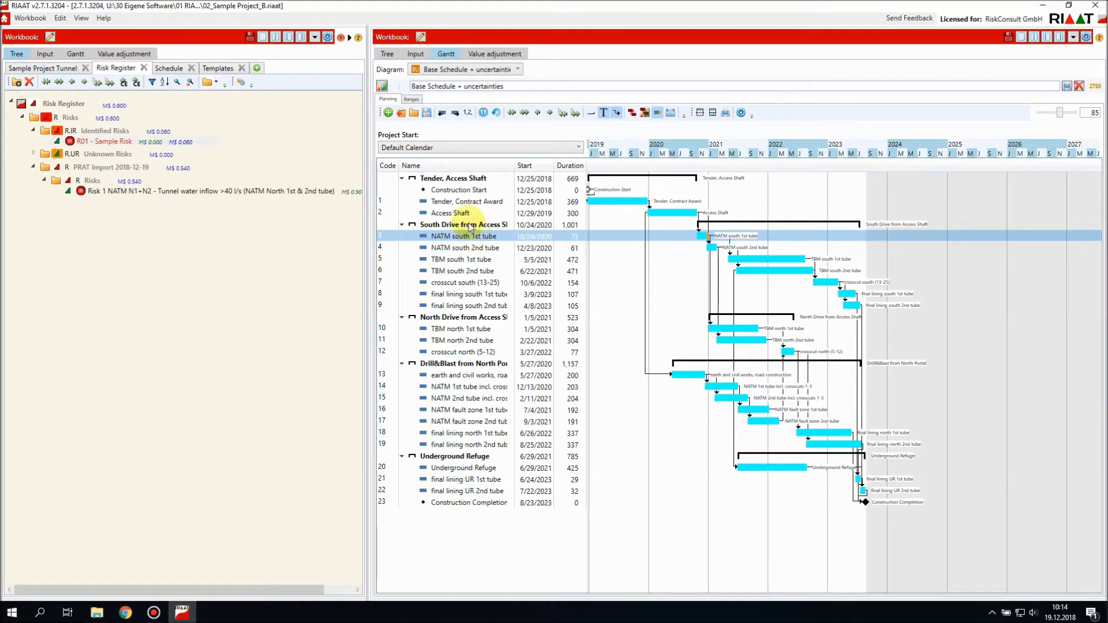
Rerun R01's simulation with 80% probability of occurrence and a most likely time impact of 60 days, and check the linked schedule task.
click(416, 54)
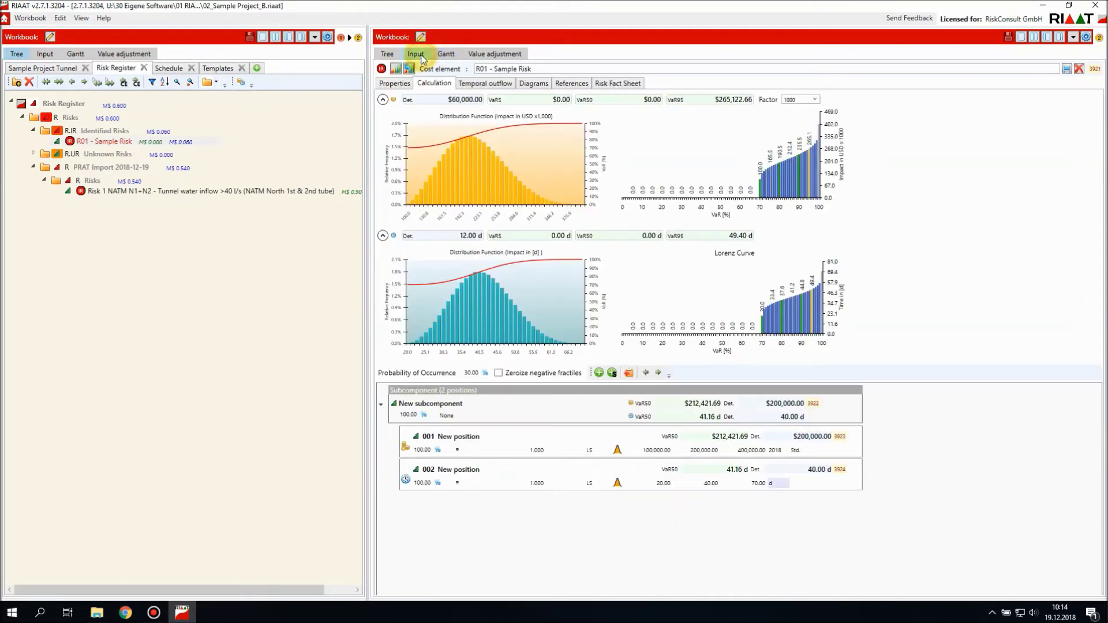
click(470, 373)
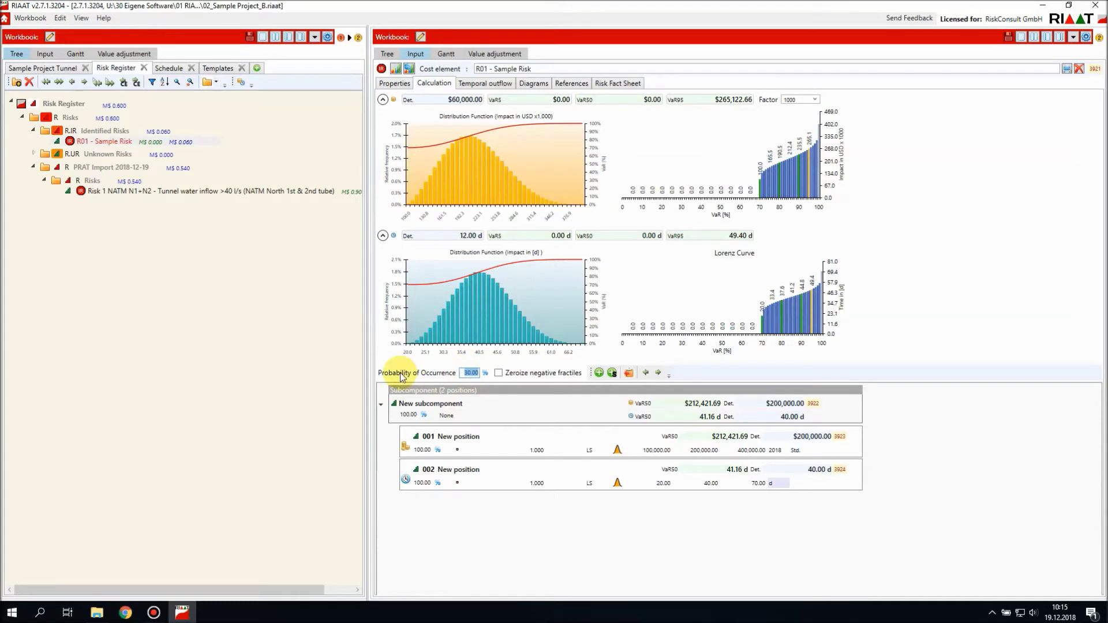
text(80)
click(706, 484)
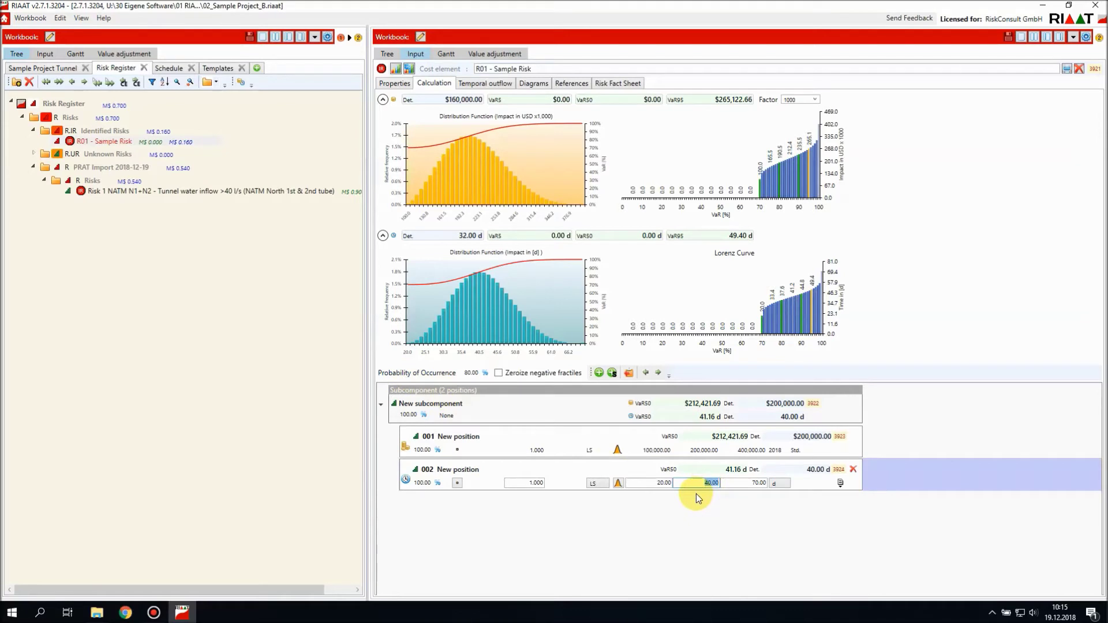
text(60)
click(395, 69)
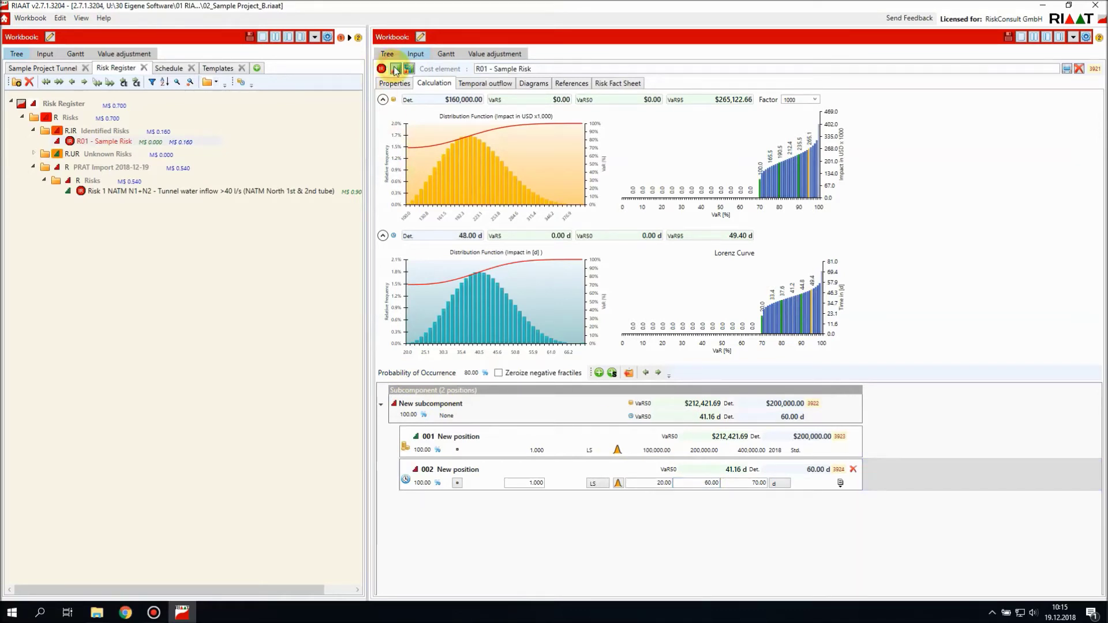
click(446, 54)
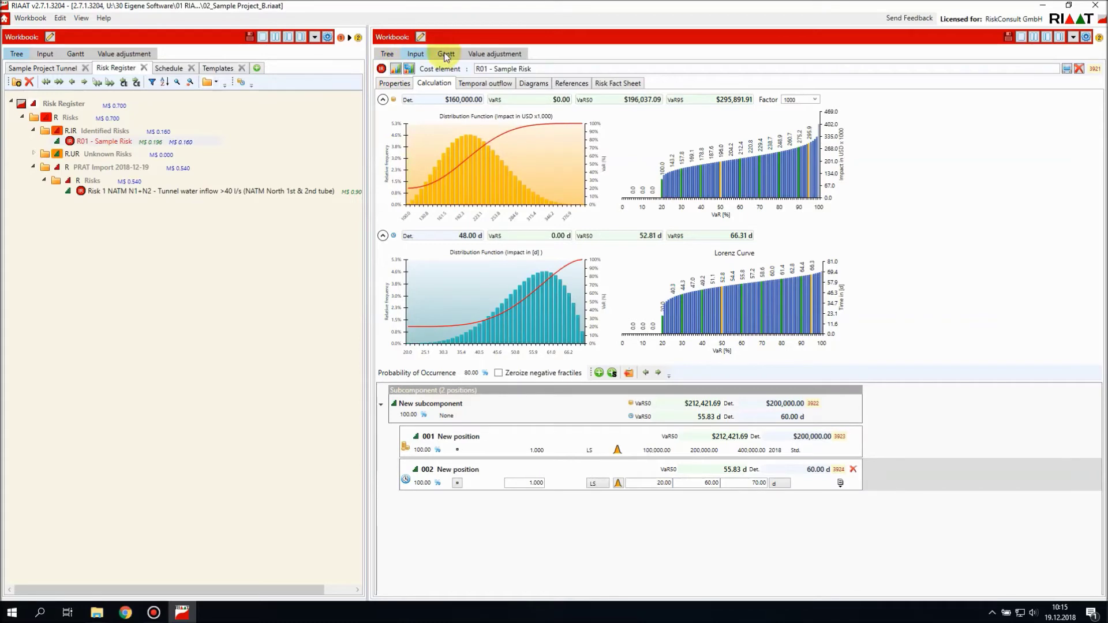
drag(717, 235, 681, 238)
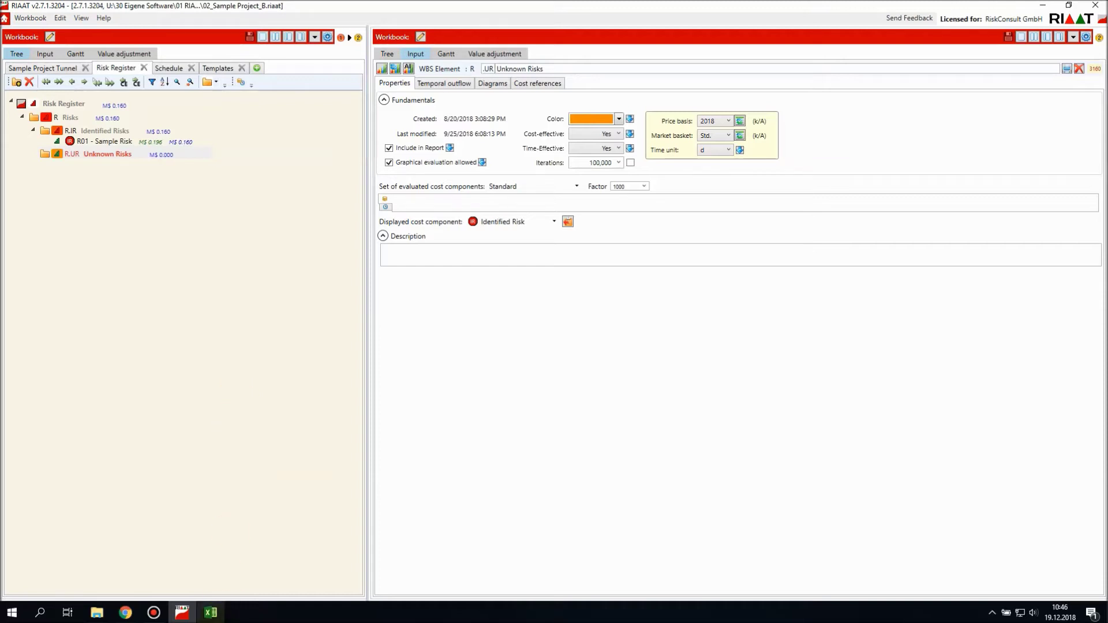
Switch to the PRAT workbook in Excel and review the Unknown sheet's project phase, maturity, complexity, ground, market and single-risk reduction sections.
click(210, 612)
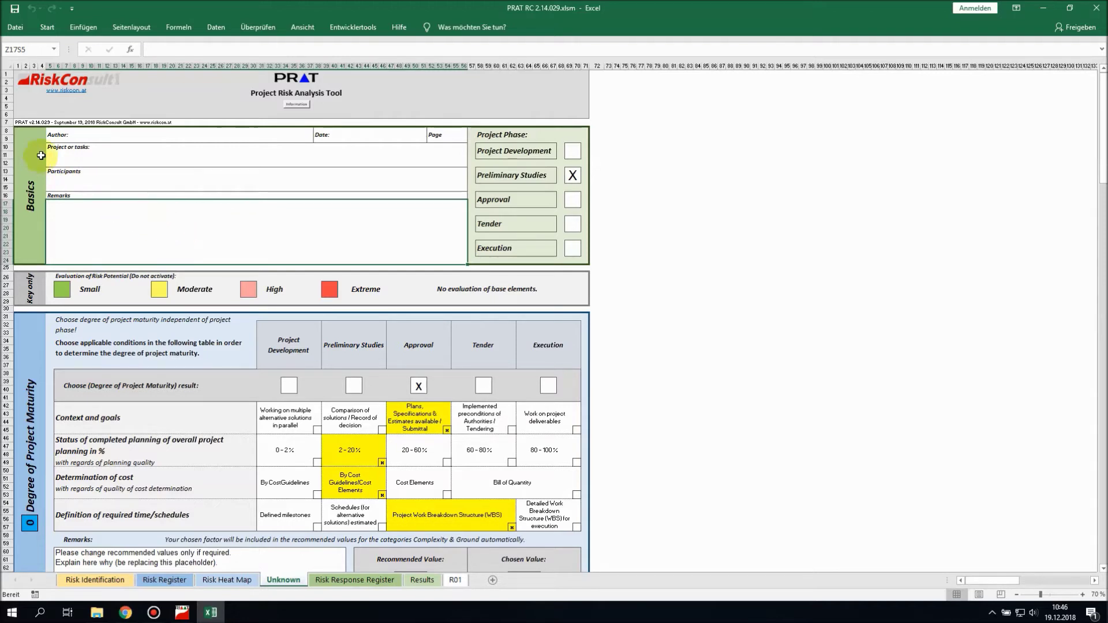
click(571, 174)
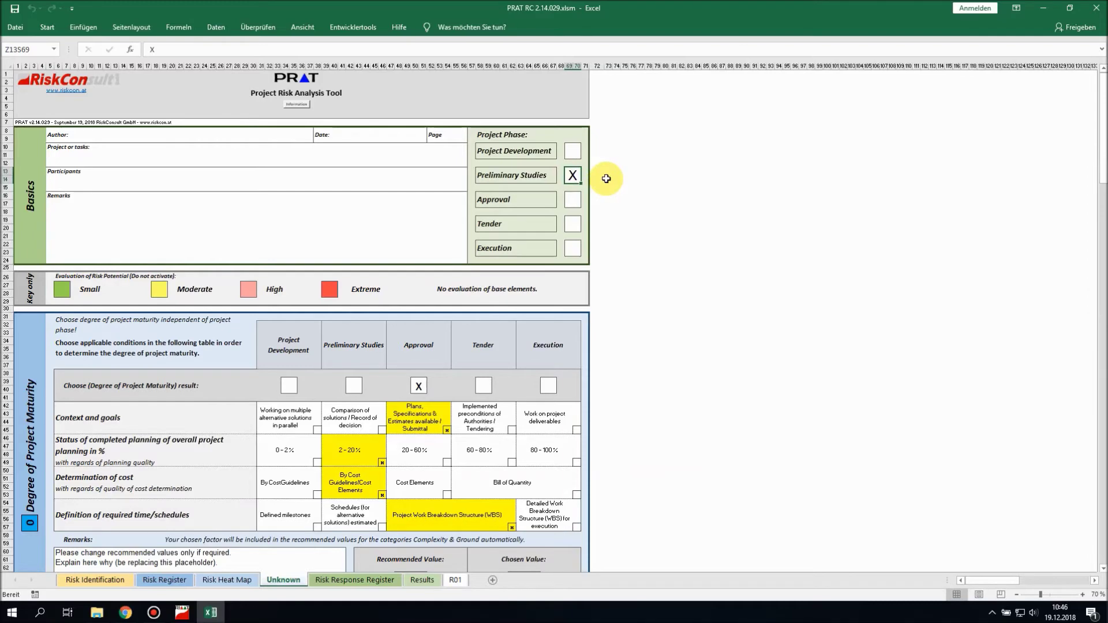
scroll(606, 178, down, 7)
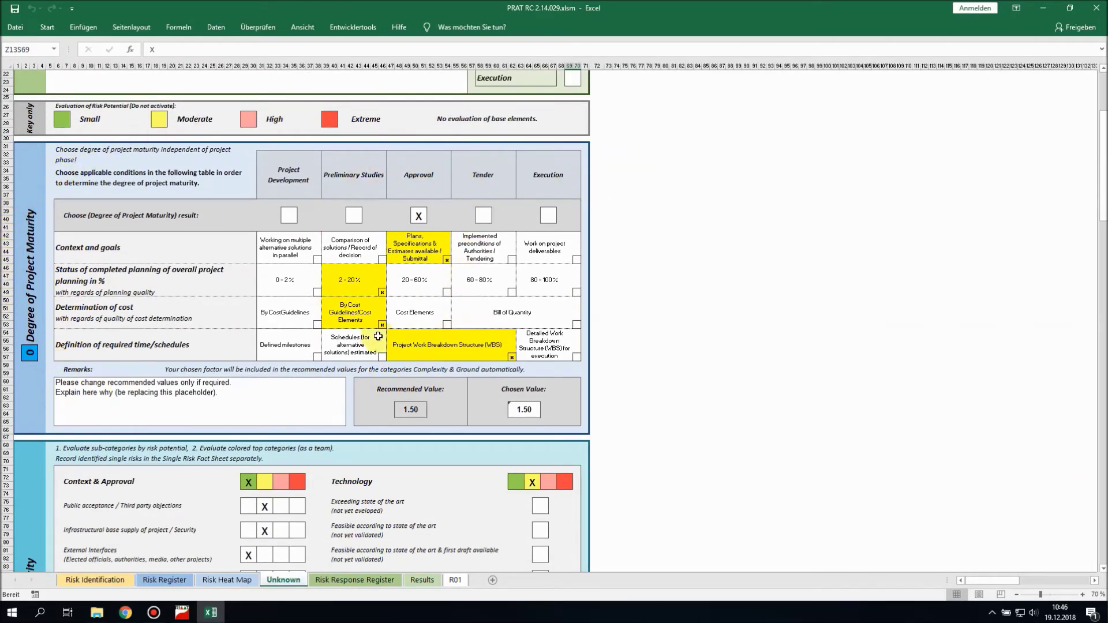
scroll(404, 286, down, 13)
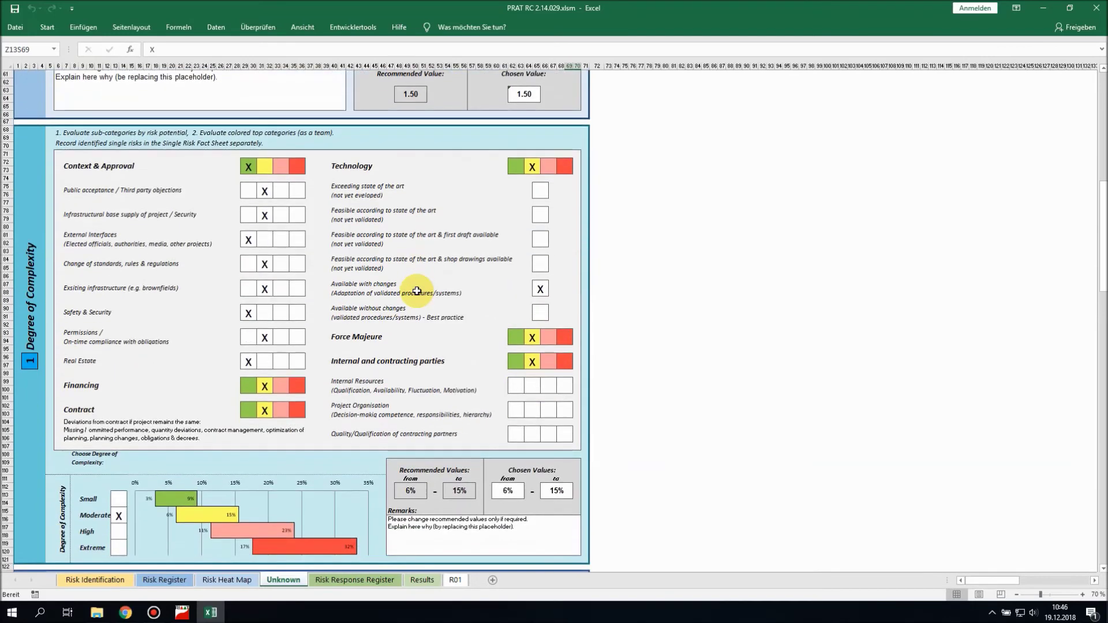
scroll(417, 291, down, 1)
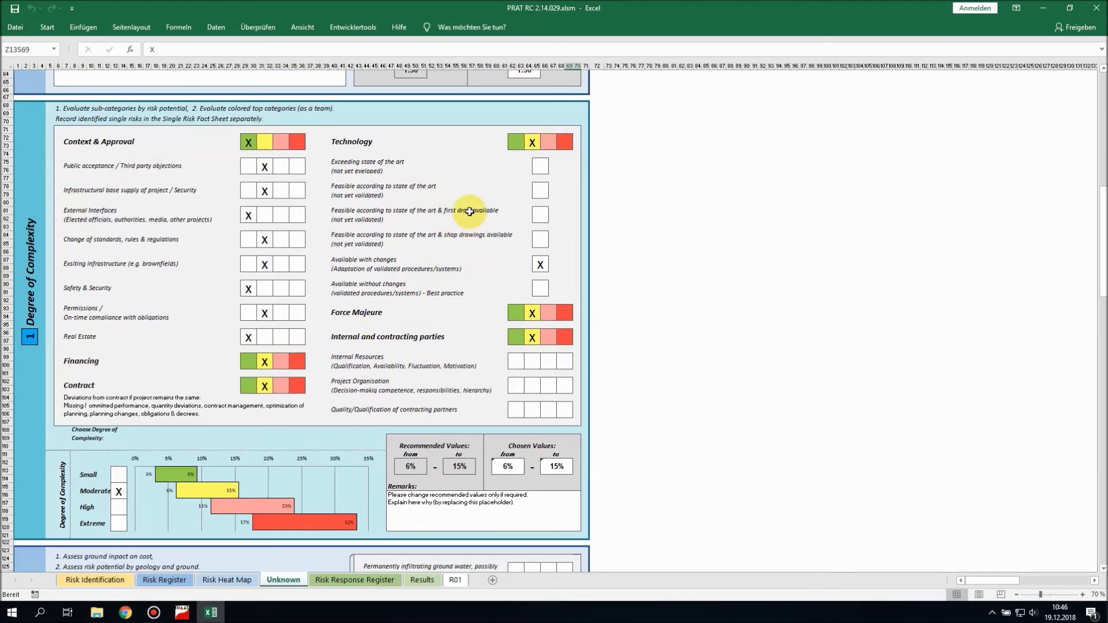
scroll(470, 212, down, 16)
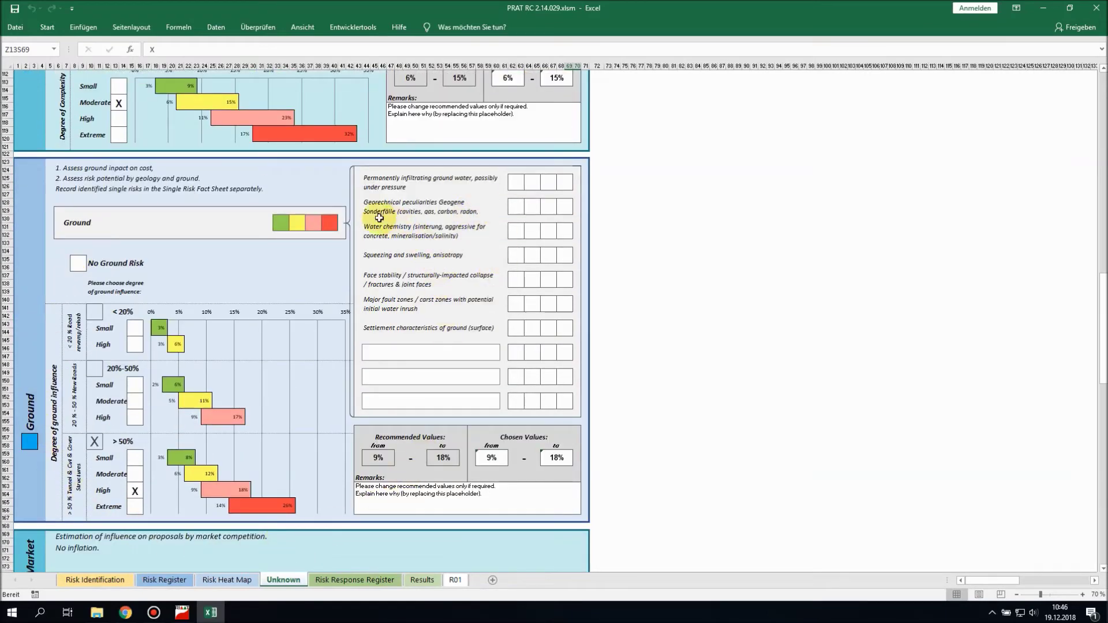
scroll(224, 275, down, 13)
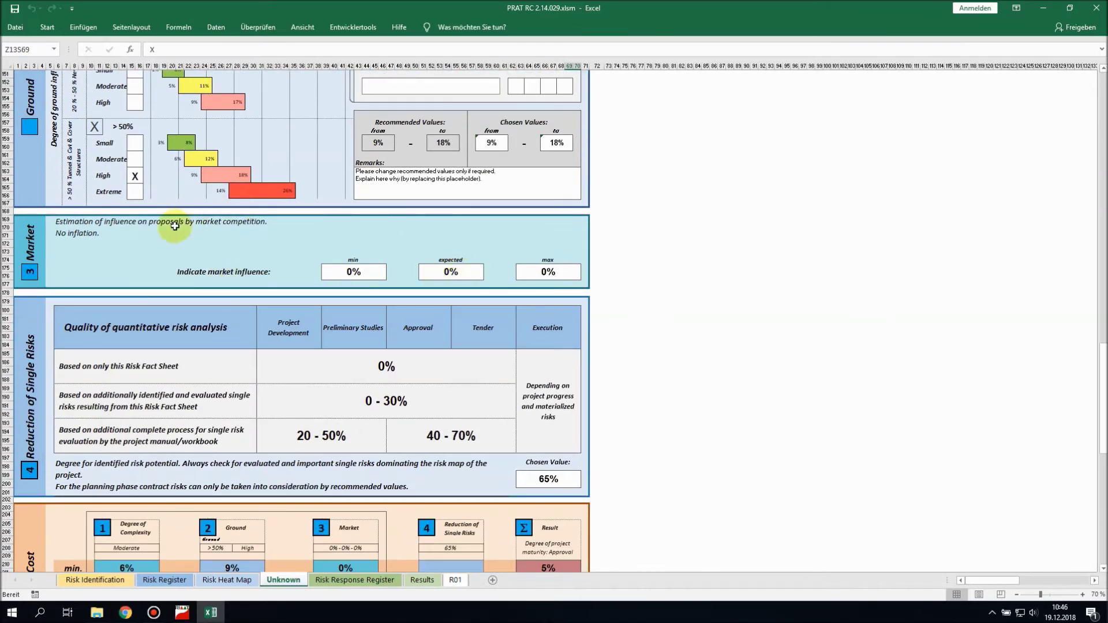
scroll(397, 231, down, 3)
scroll(397, 231, down, 4)
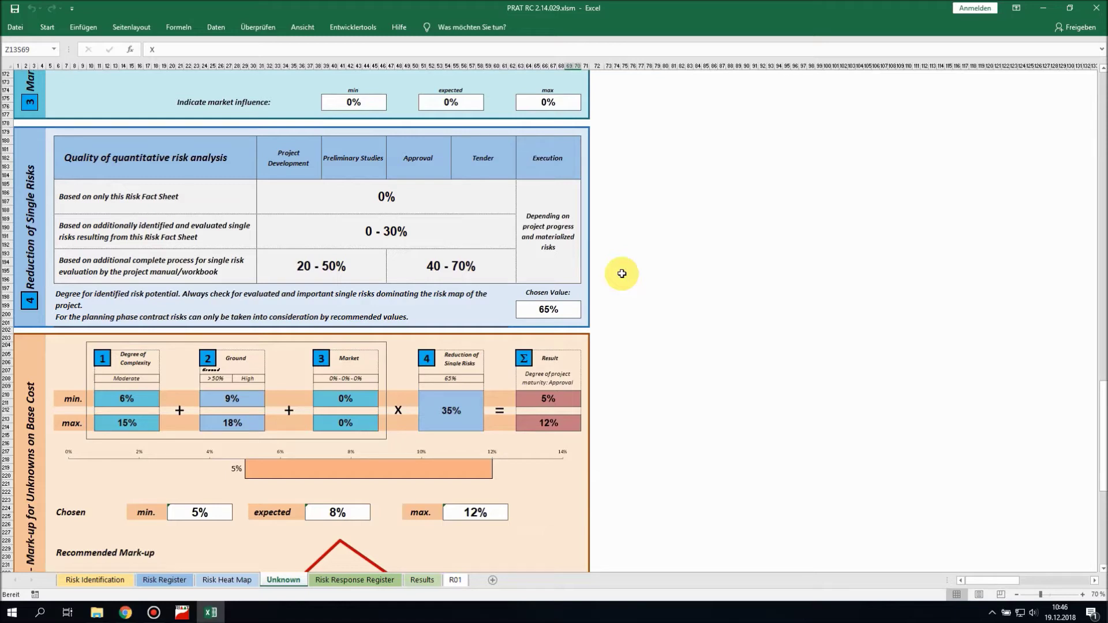
Check the chosen single-risk reduction and the minimum, expected and maximum mark-up for unknowns on base cost.
click(573, 306)
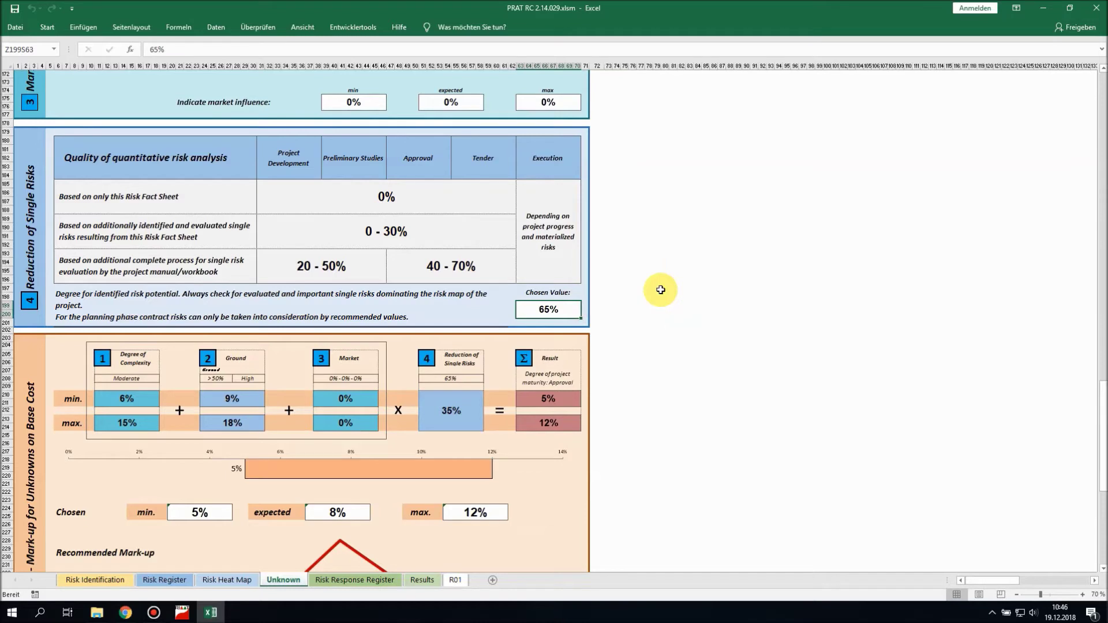
scroll(660, 290, down, 3)
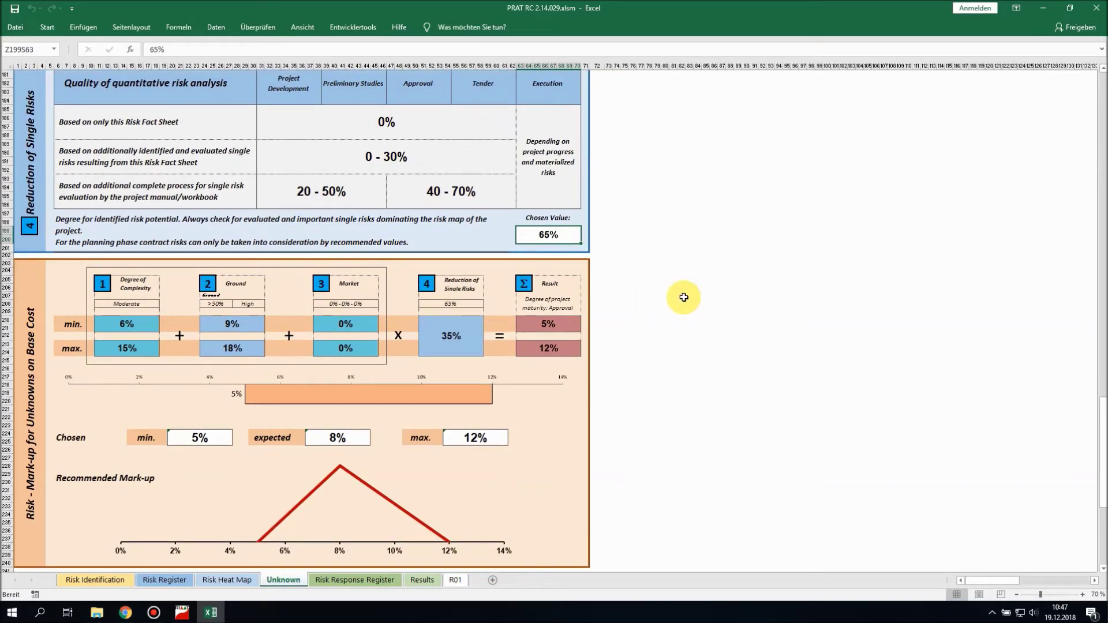
click(199, 438)
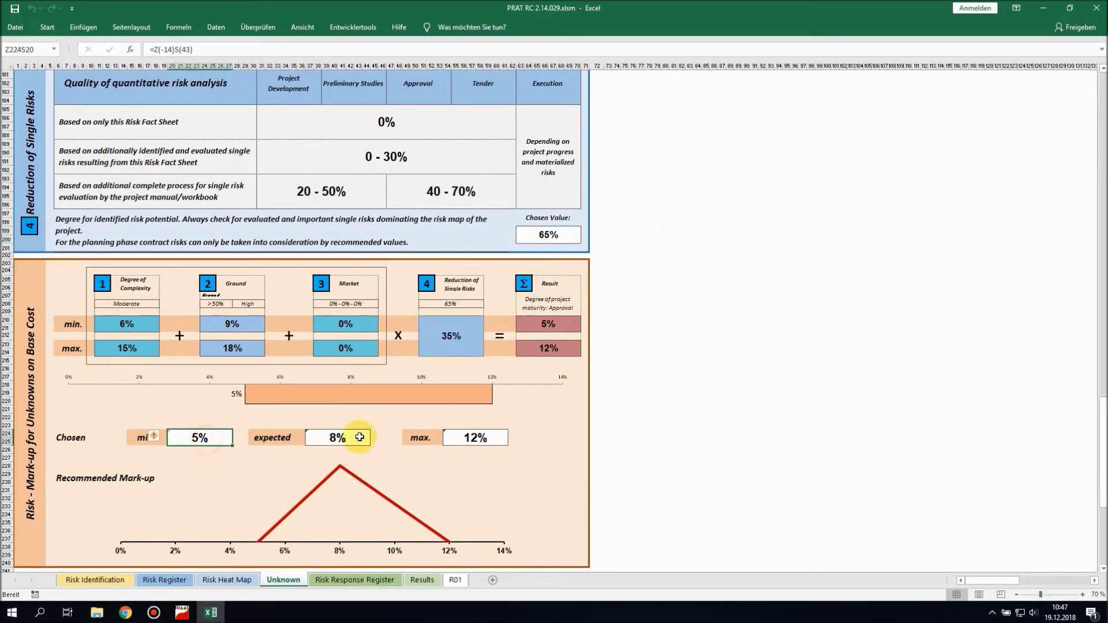
click(359, 437)
click(492, 437)
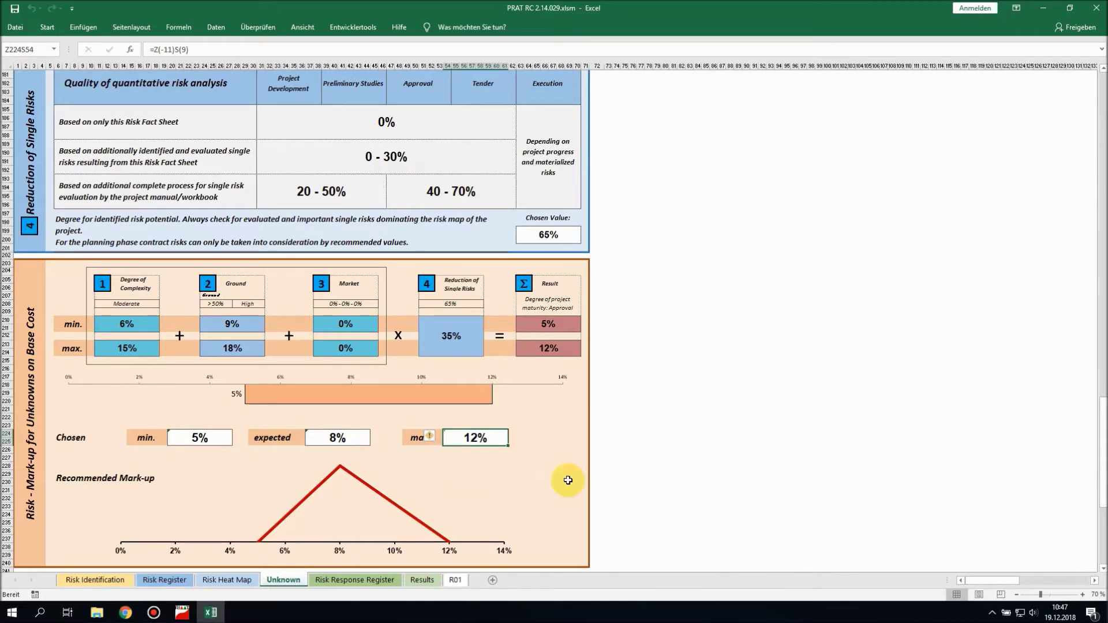
Switch back to RIAAT and add a U cost element with one cost item under Unknown Risks, named Unknown Construction Contract.
mouse_move(194, 617)
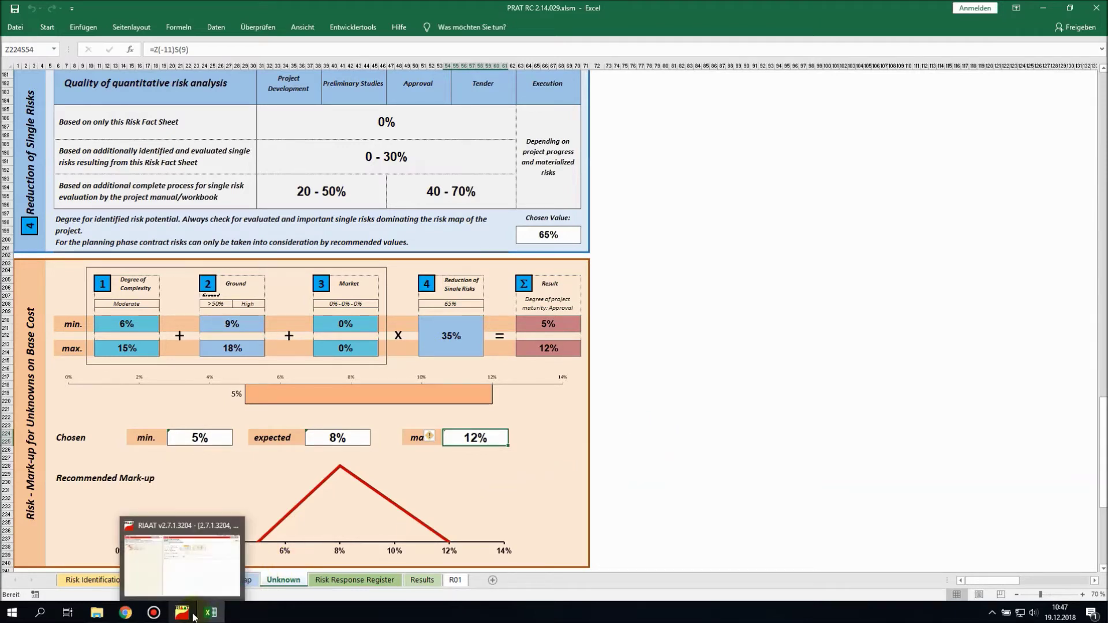
click(189, 576)
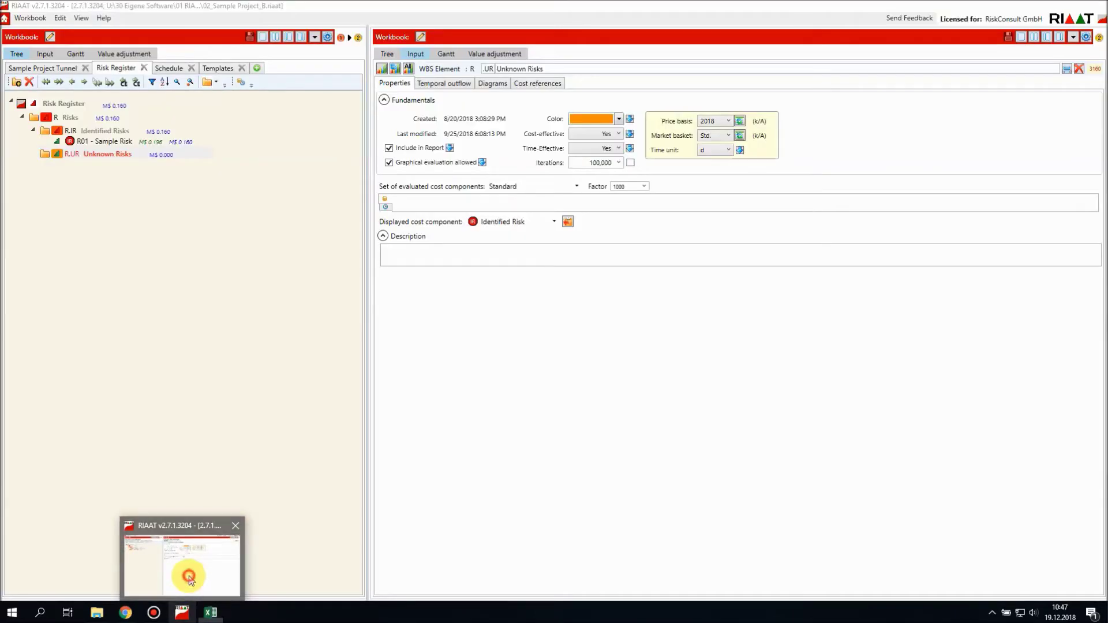
right_click(92, 154)
click(141, 182)
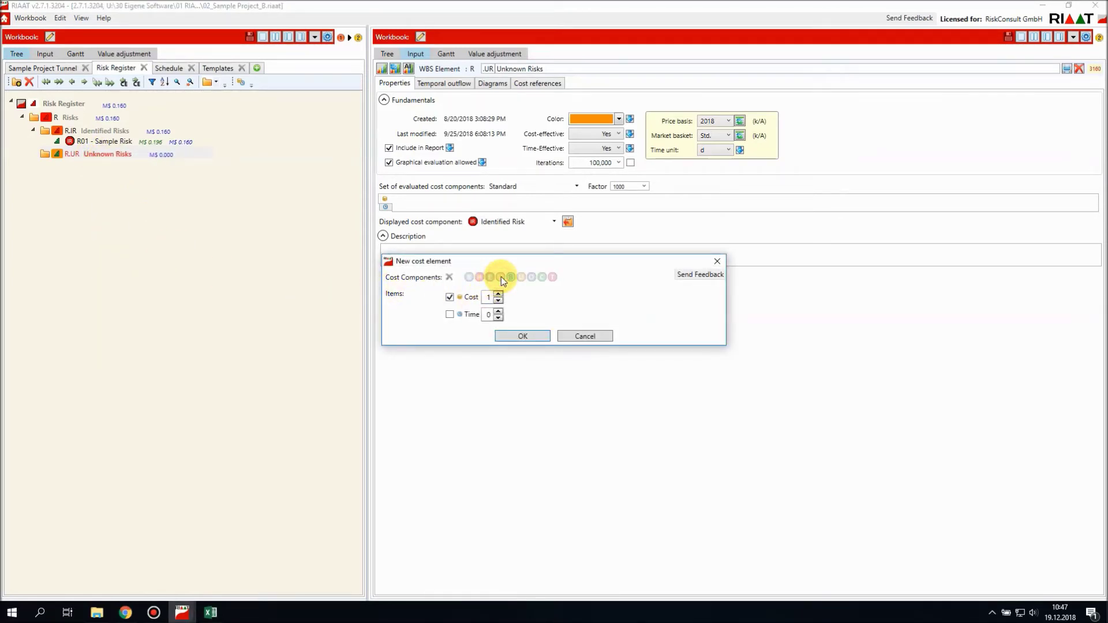
click(518, 337)
click(133, 165)
click(552, 69)
text(Unknown Construction Contract)
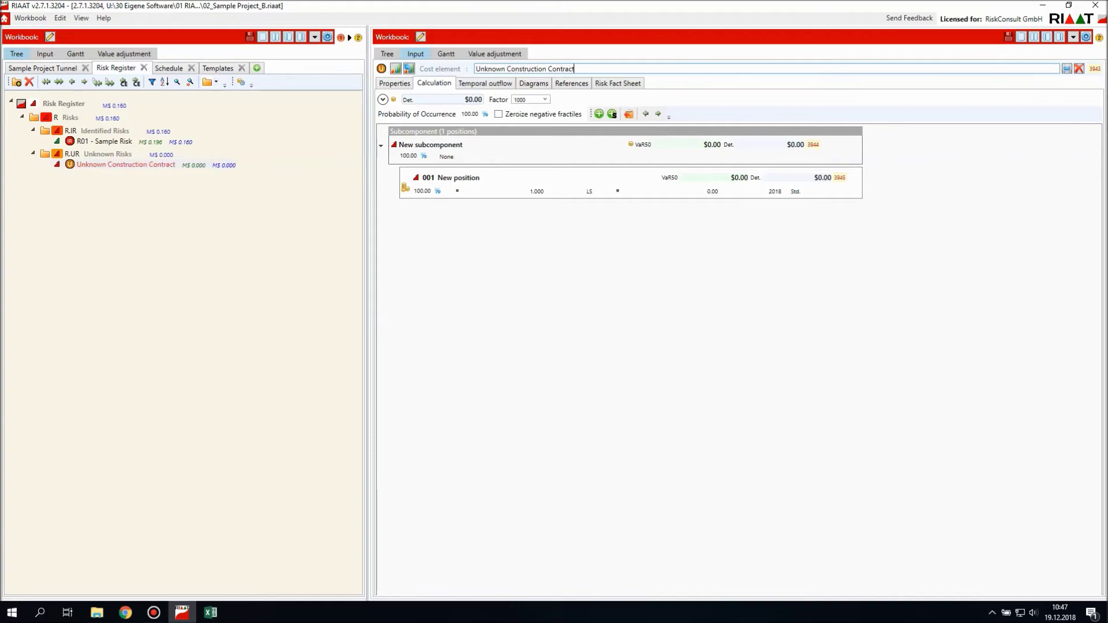
Set the new position's quantity to a triangular distribution in % with minimum 5, most likely 8 and maximum 12.
click(590, 194)
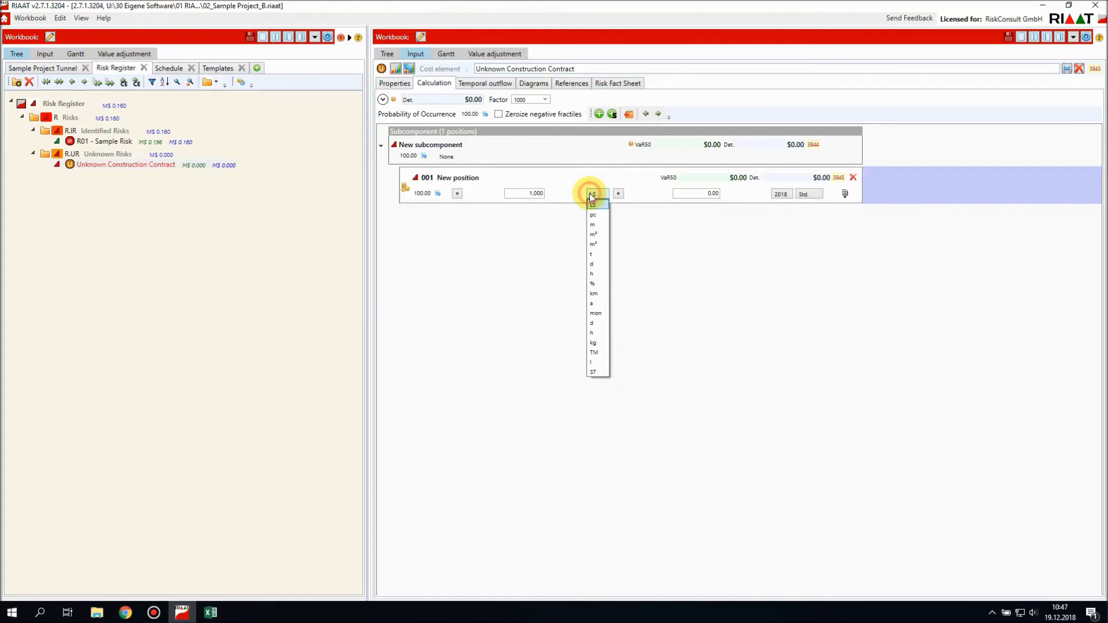
click(596, 279)
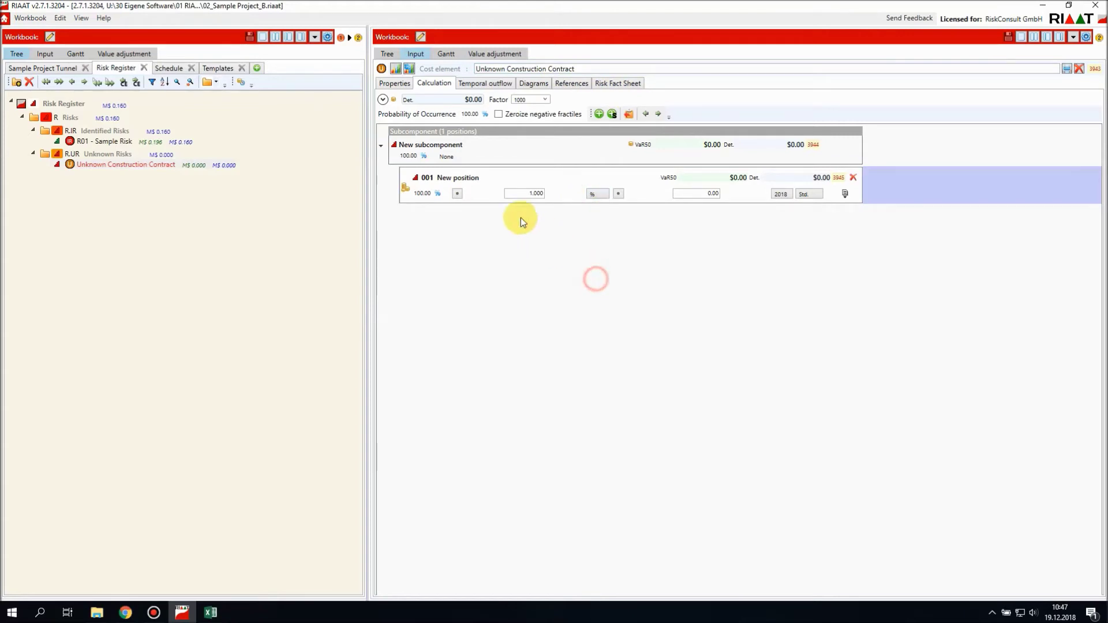
click(458, 193)
click(460, 228)
click(482, 194)
text(5)
key(Tab)
text(8)
key(Tab)
text(12)
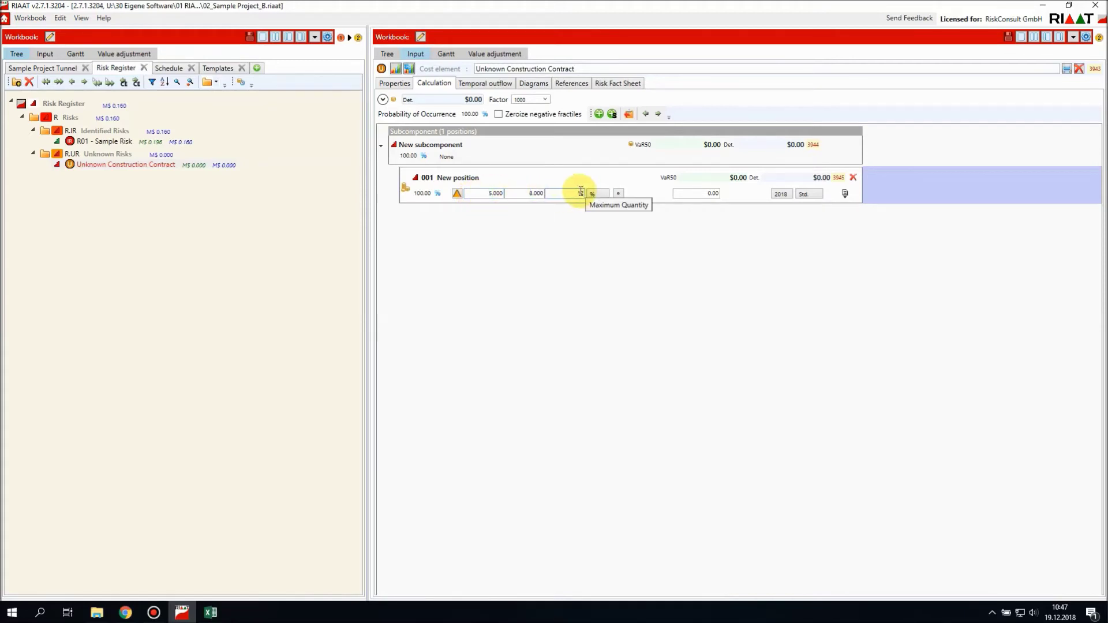
Connect the position's price to the Construction Contract's Base Cost, then simulate the cost element and expand its distribution diagrams.
click(689, 194)
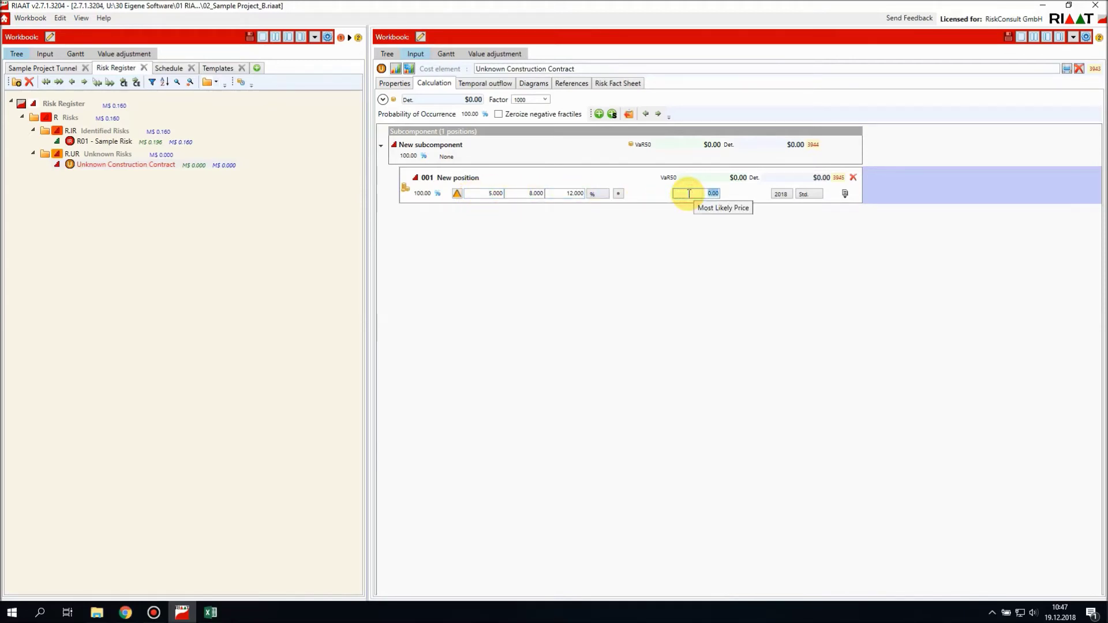
right_click(689, 194)
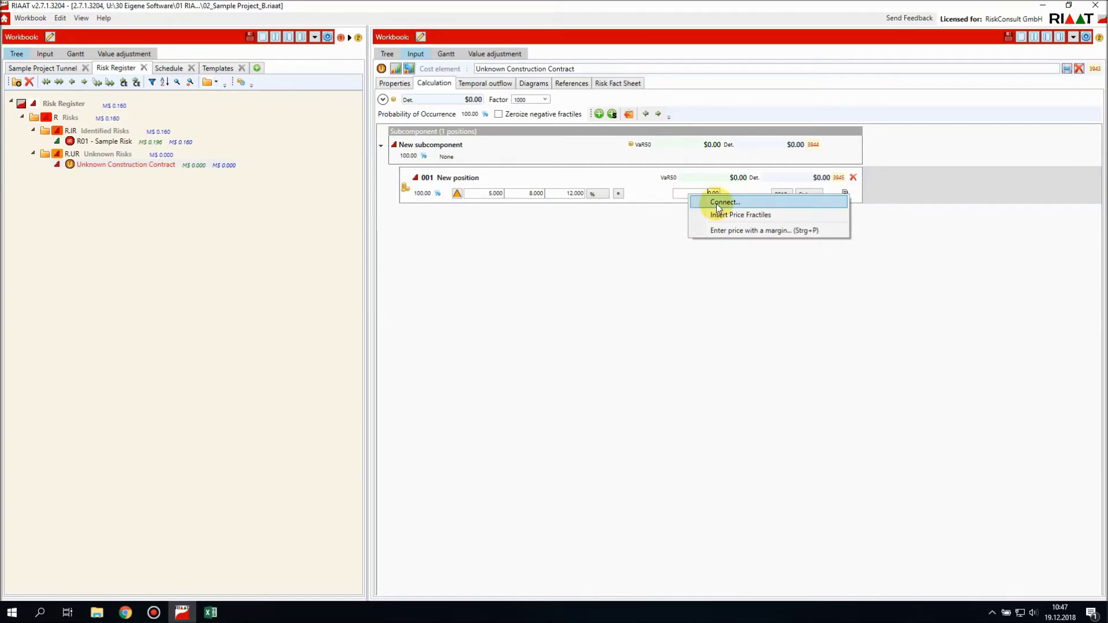
click(718, 206)
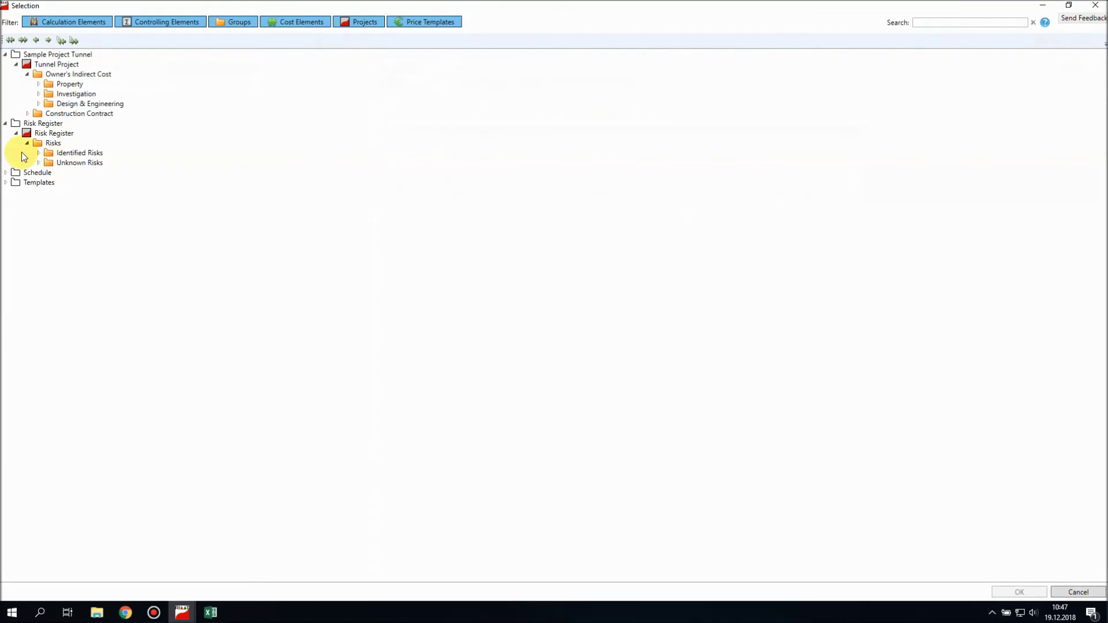
click(57, 54)
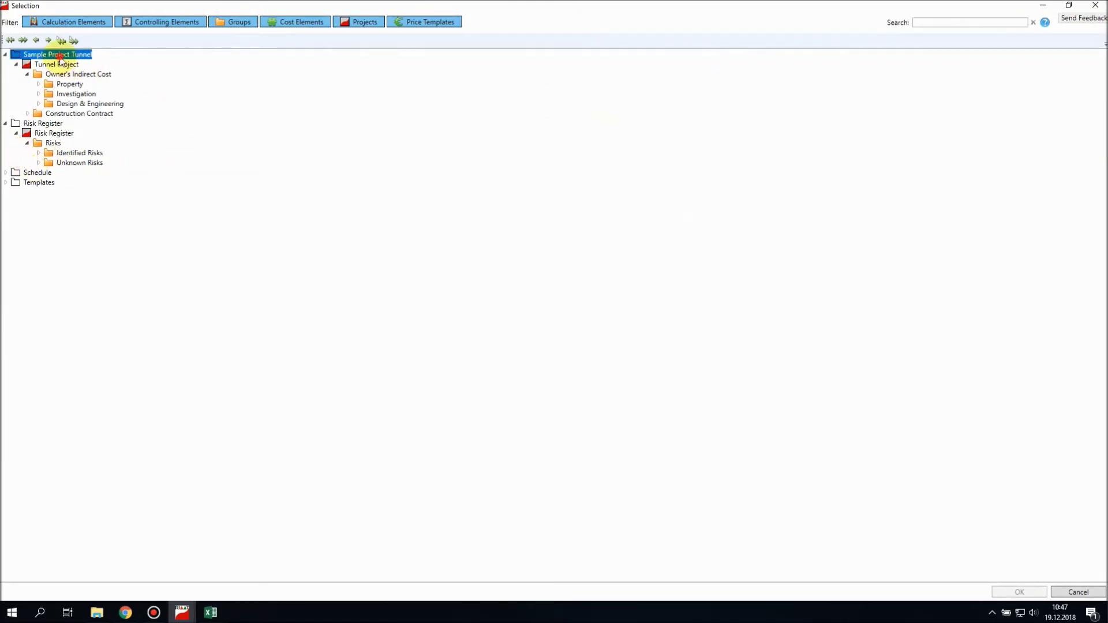
click(57, 64)
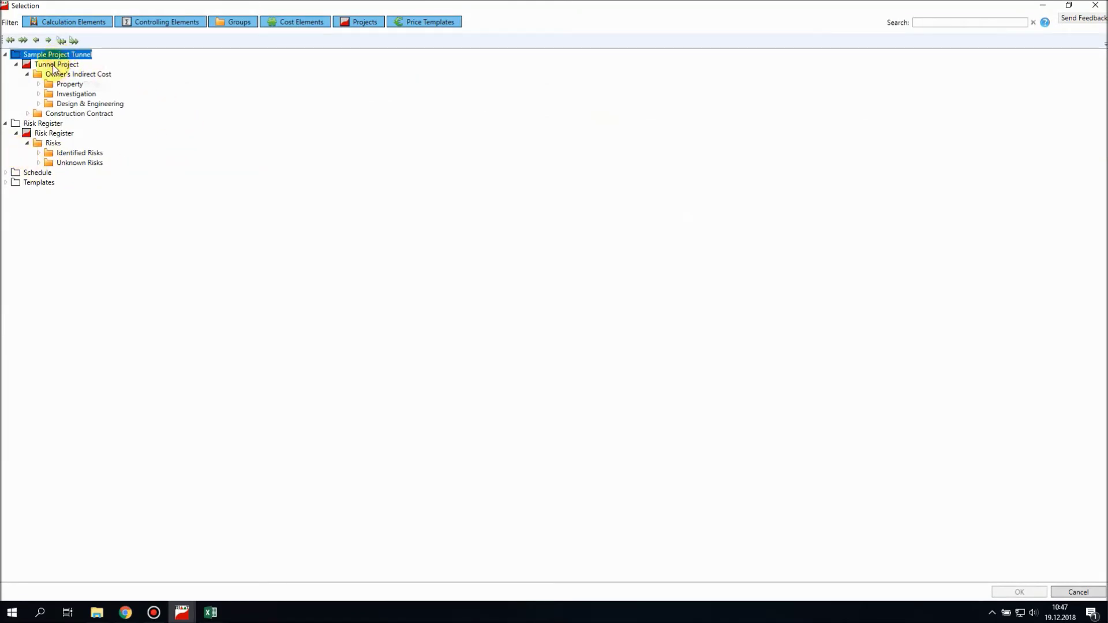
click(58, 115)
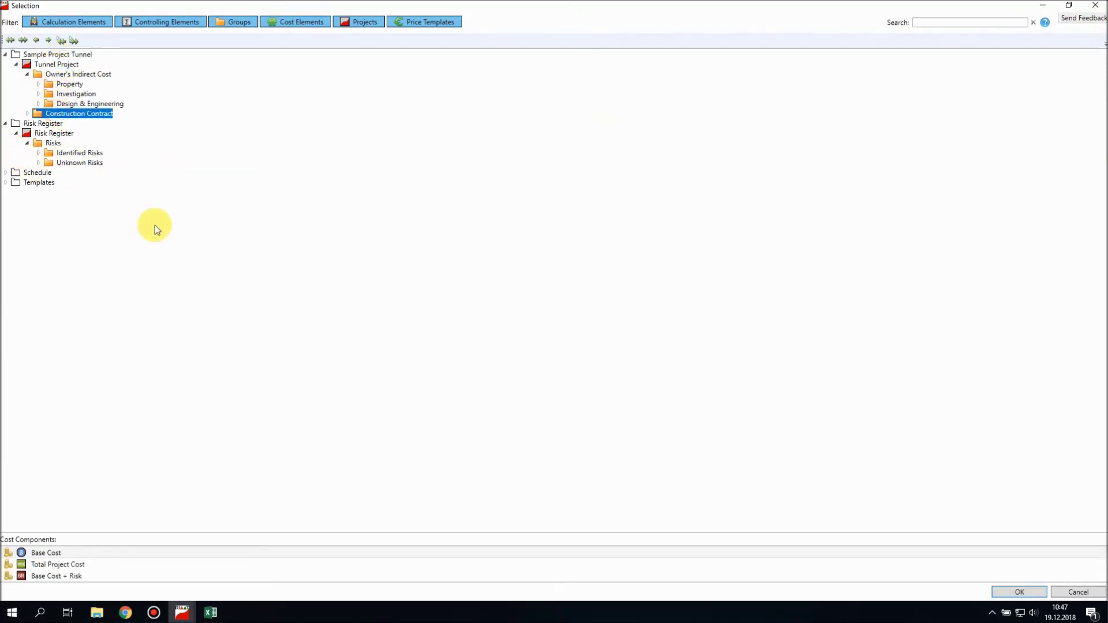
click(60, 552)
double_click(130, 554)
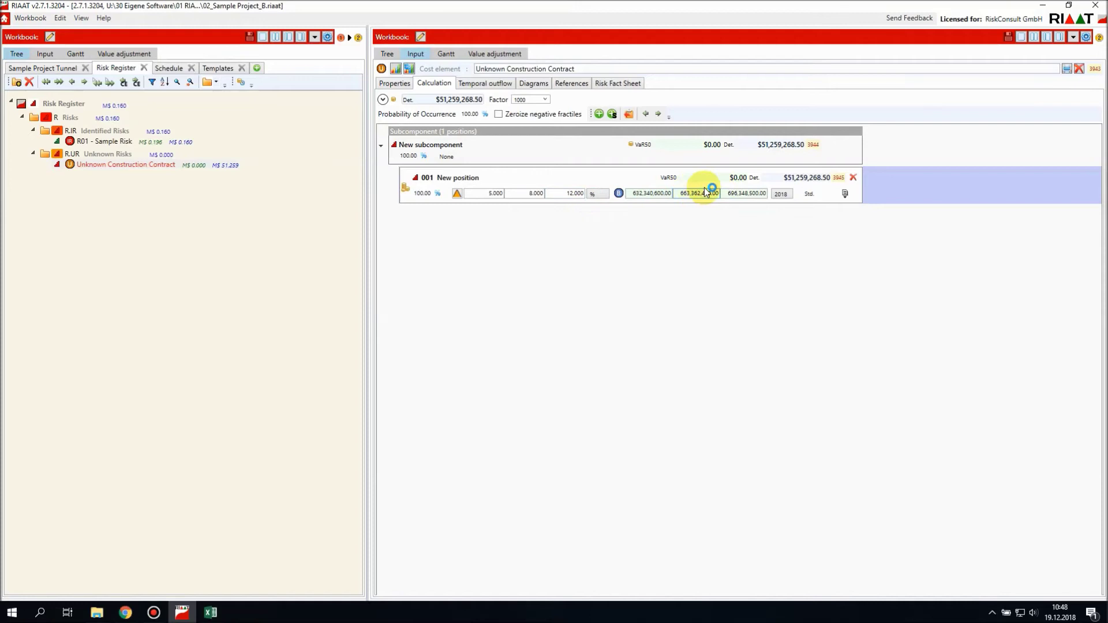
click(394, 69)
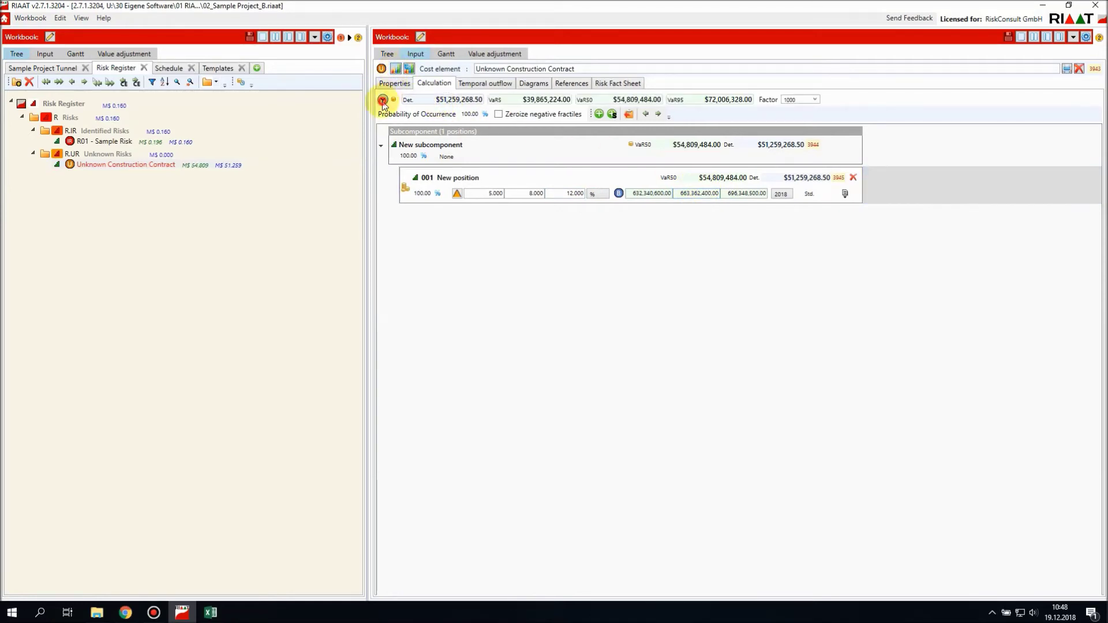
click(383, 99)
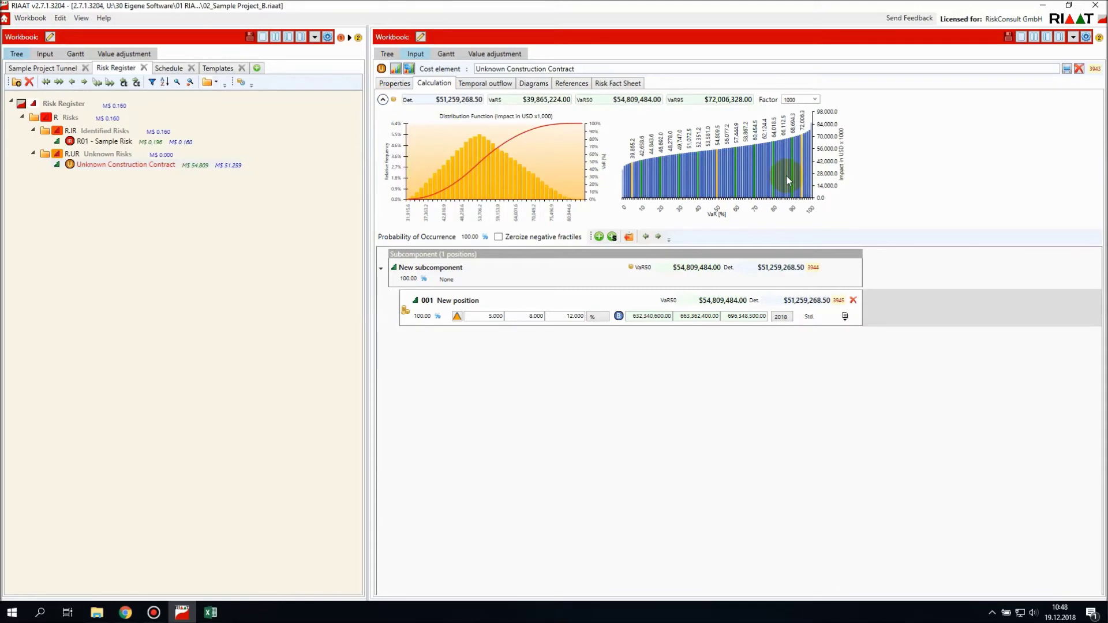
Duplicate Unknown Construction Contract within Unknown Risks and rename the copy Unknown Indirect Cost.
drag(139, 164, 62, 168)
click(108, 165)
click(108, 165)
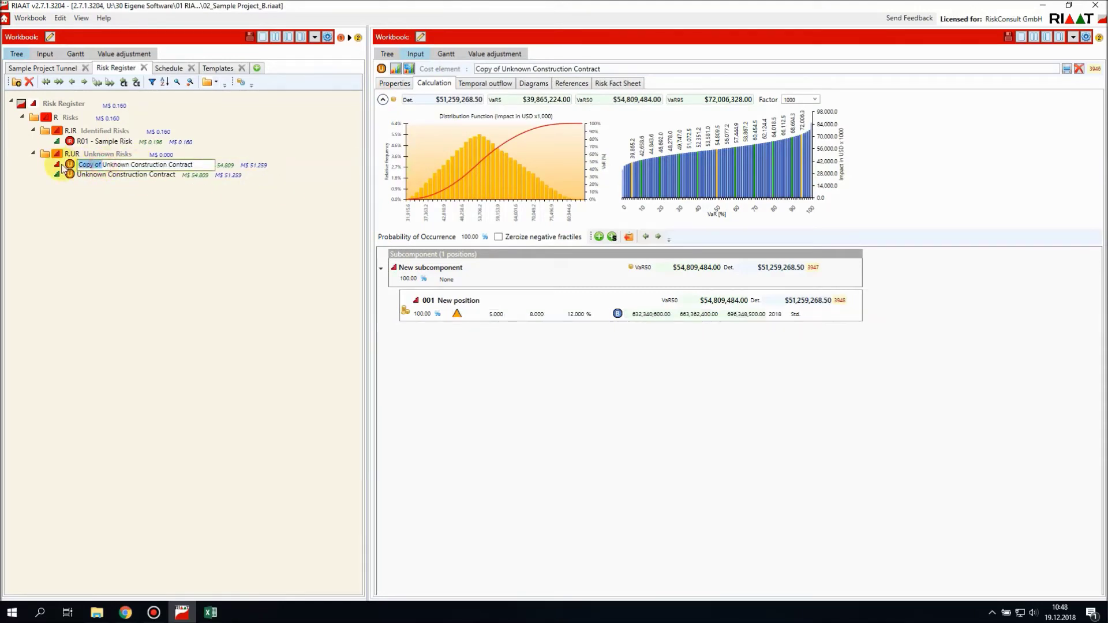
key(BackSpace)
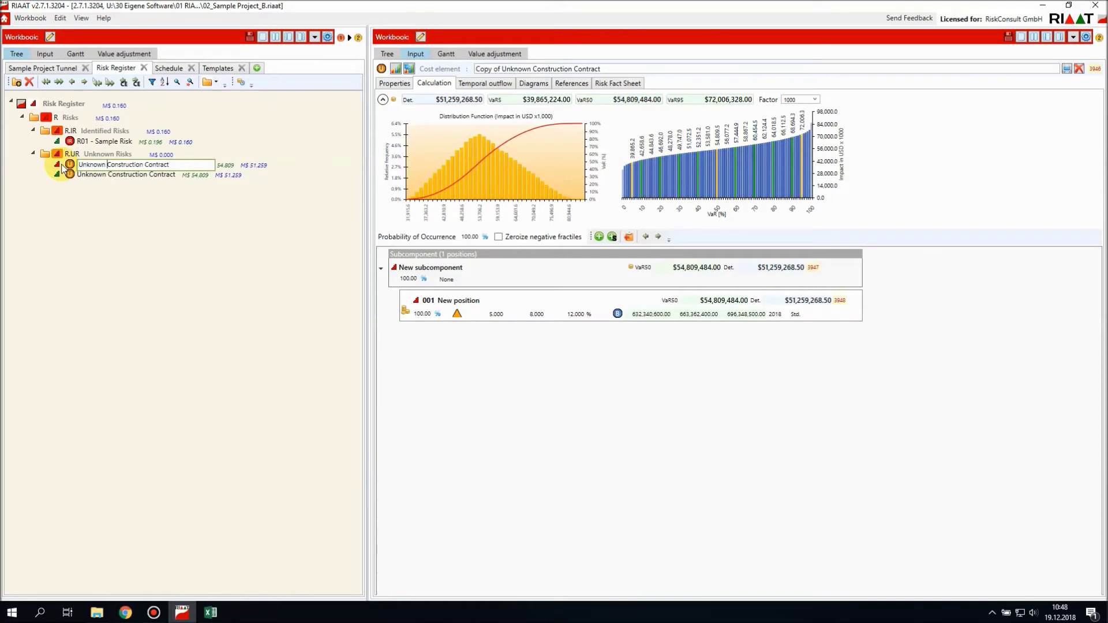
text(Indirect Cost)
key(Delete)
Disconnect the Unknown Indirect Cost position's price and reconnect it to the Base Cost of Owner's Indirect Cost.
right_click(698, 316)
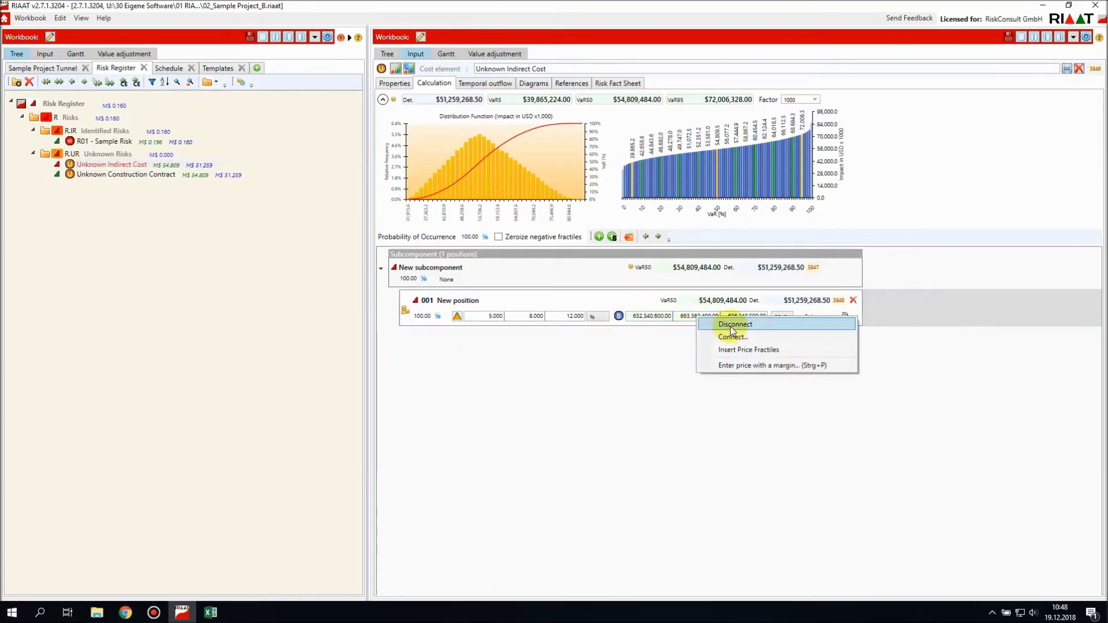
click(732, 327)
right_click(694, 317)
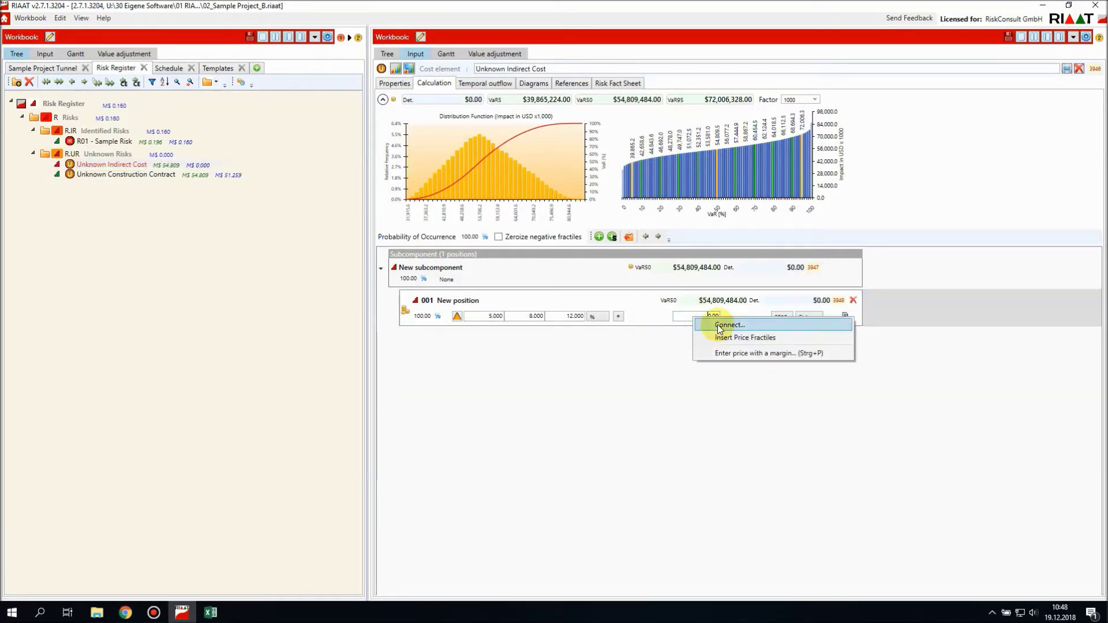
click(721, 325)
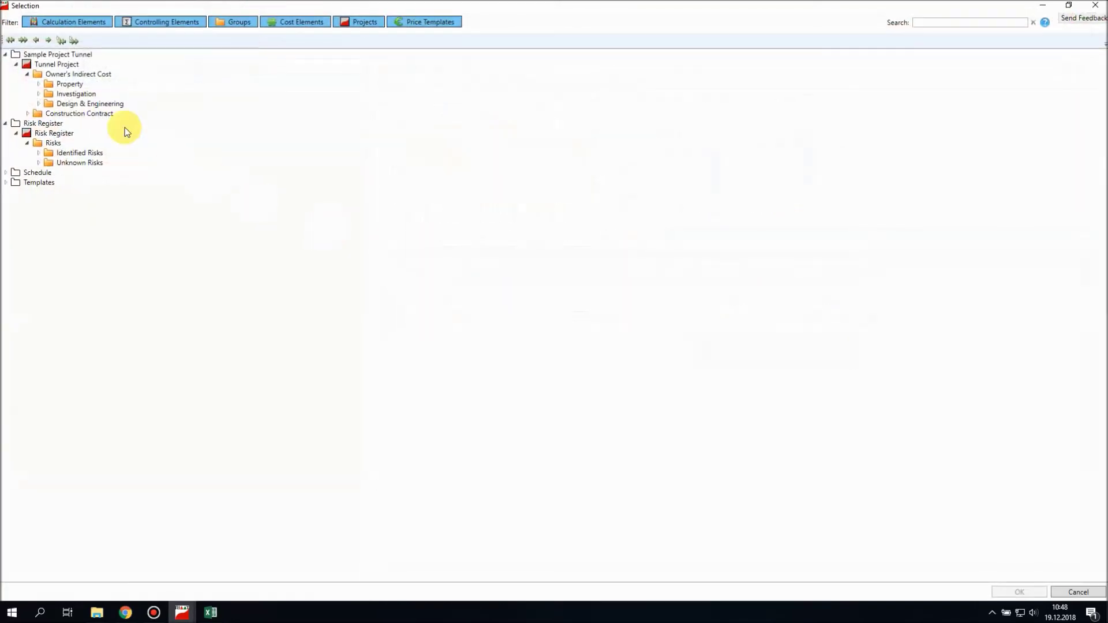
click(68, 74)
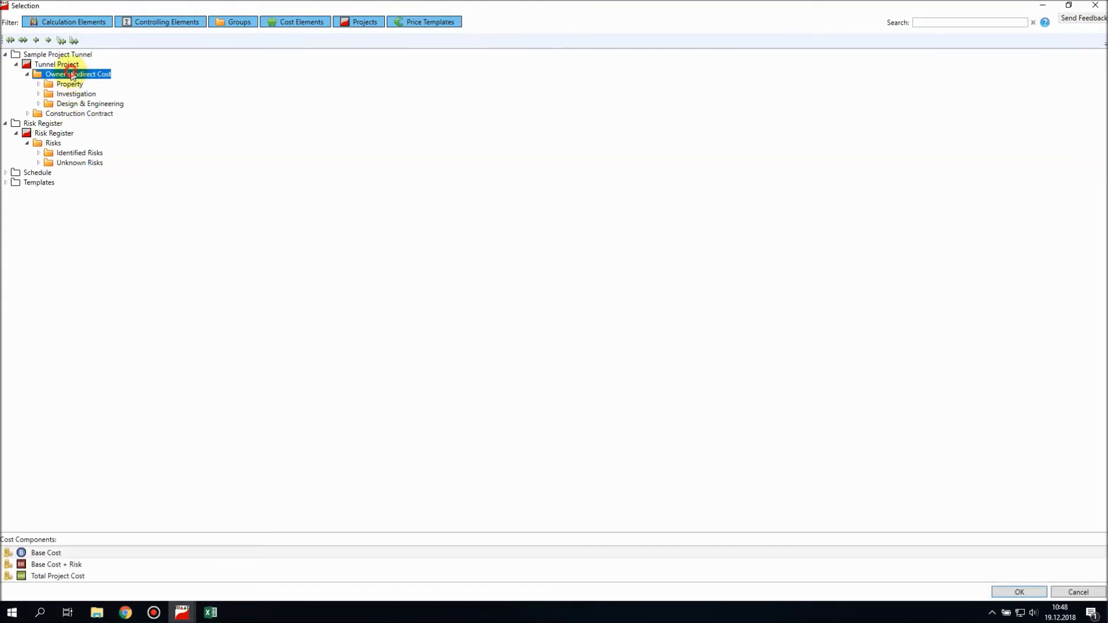
double_click(47, 552)
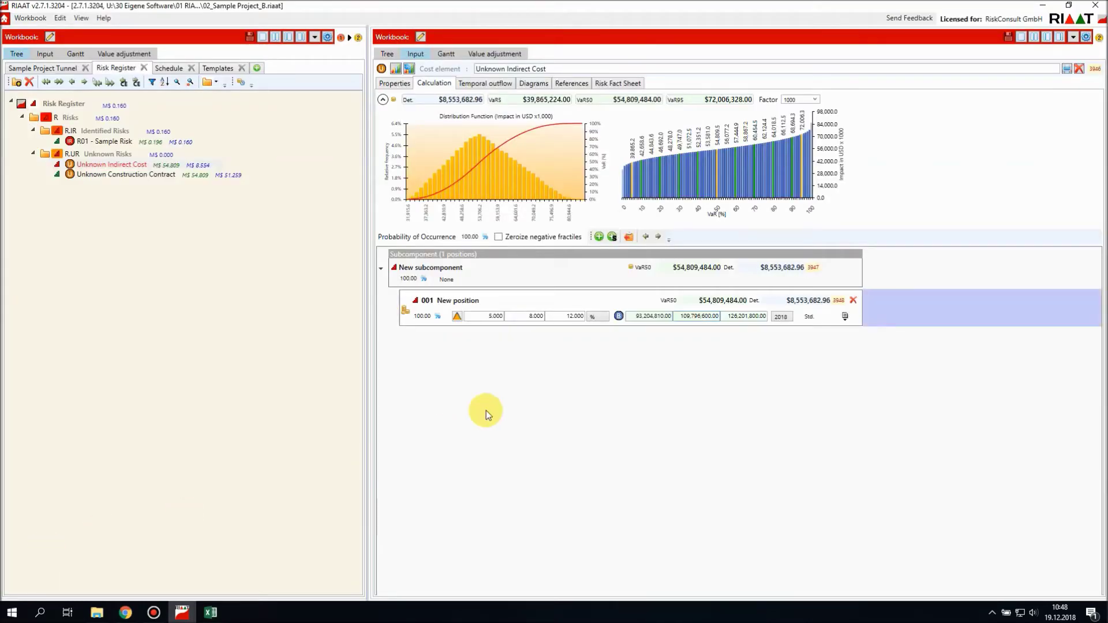
Simulate the Unknown Indirect Cost element.
click(396, 68)
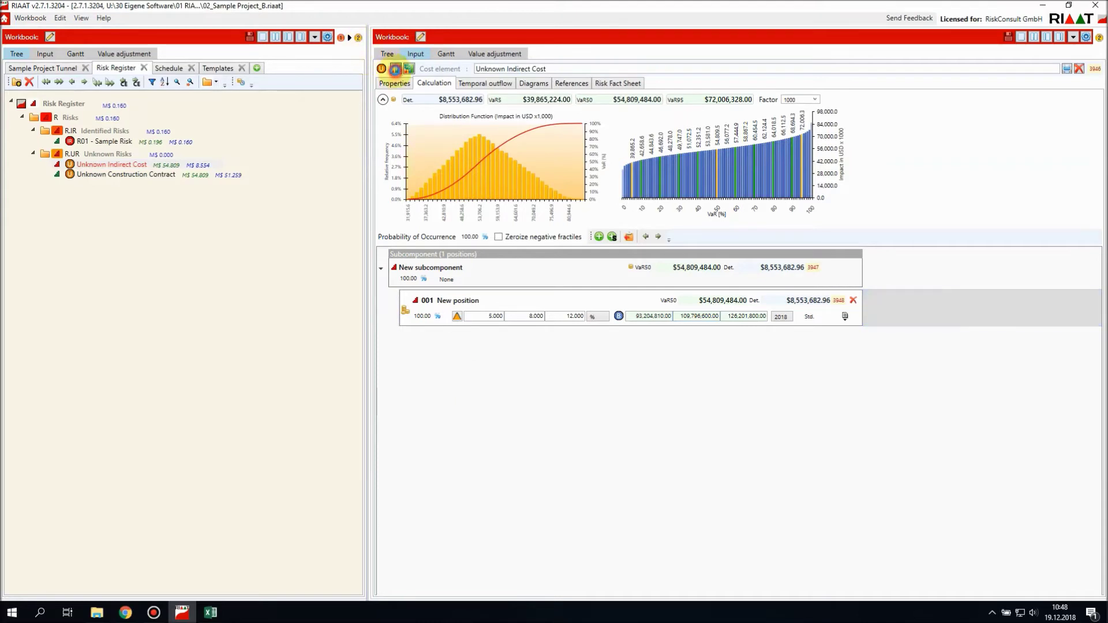
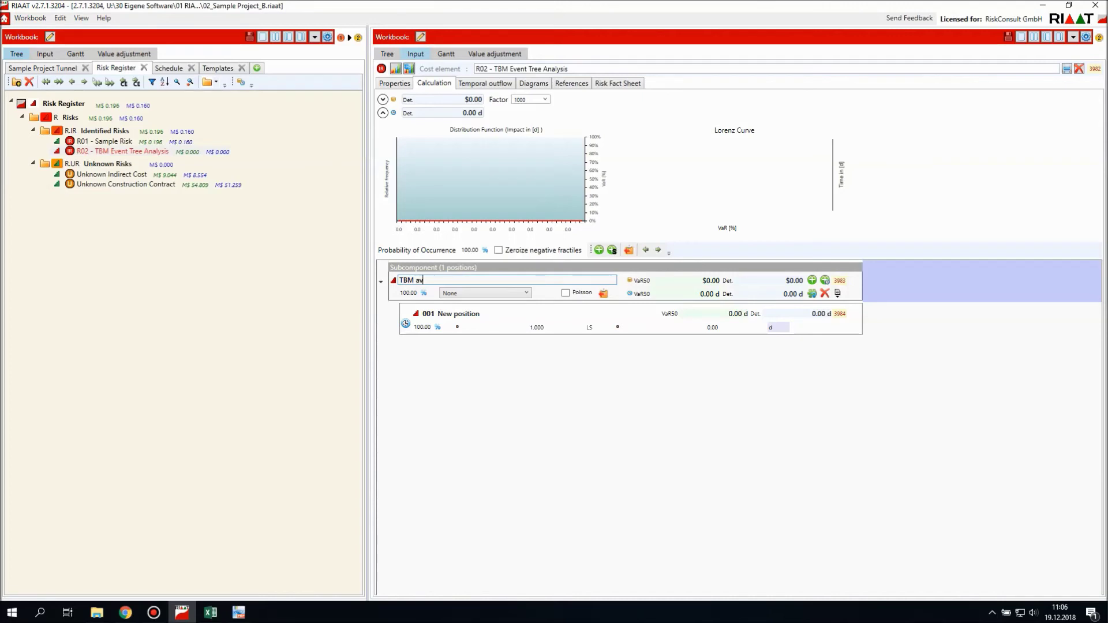
Name the subcomponent of R02 - TBM Event Tree Analysis "TBM advance halted" and duplicate it.
text(dvance halted)
click(591, 265)
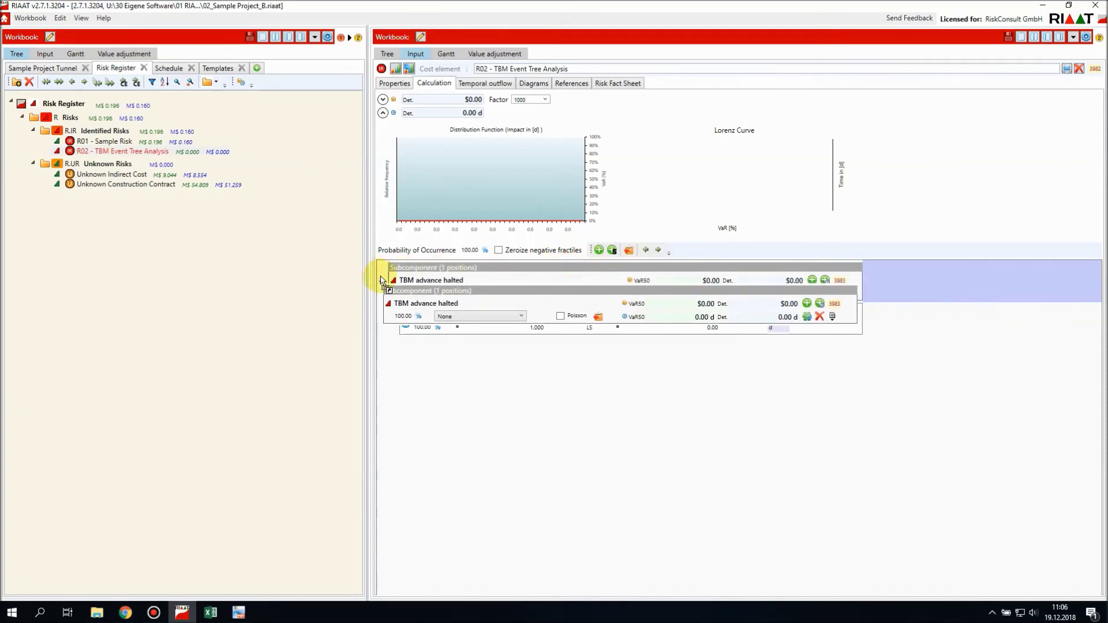
key(ctrl+c)
key(ctrl+v)
Rename the copied subcomponent "TBM deadlocked".
click(444, 281)
click(426, 281)
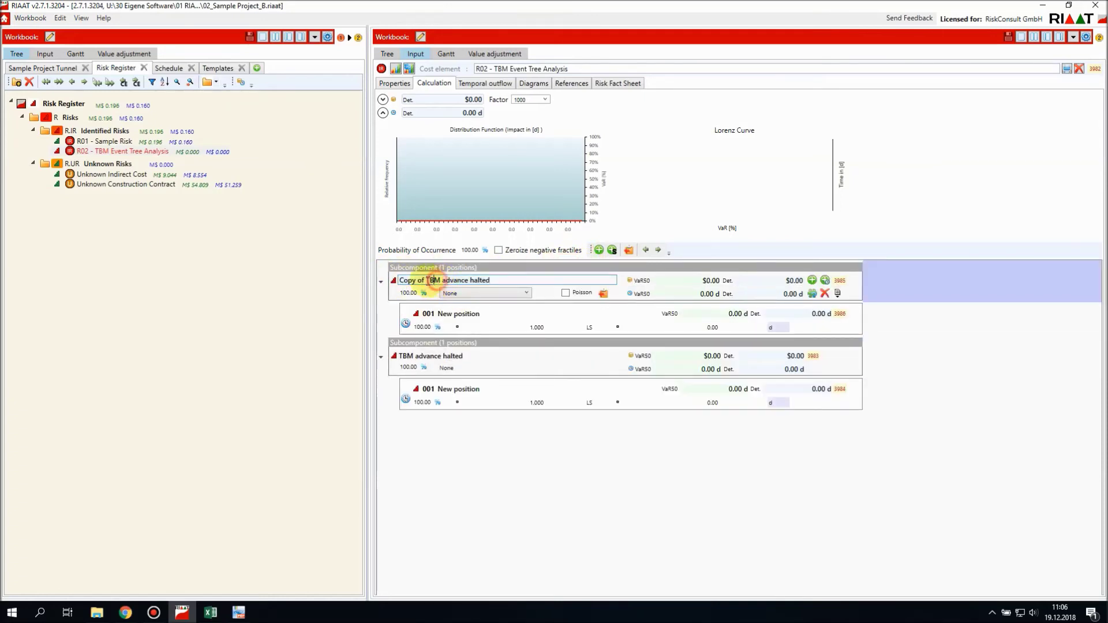
key(BackSpace)
key(BackSpace)
key(BackSpace)
key(BackSpace)
key(BackSpace)
key(BackSpace)
key(BackSpace)
key(BackSpace)
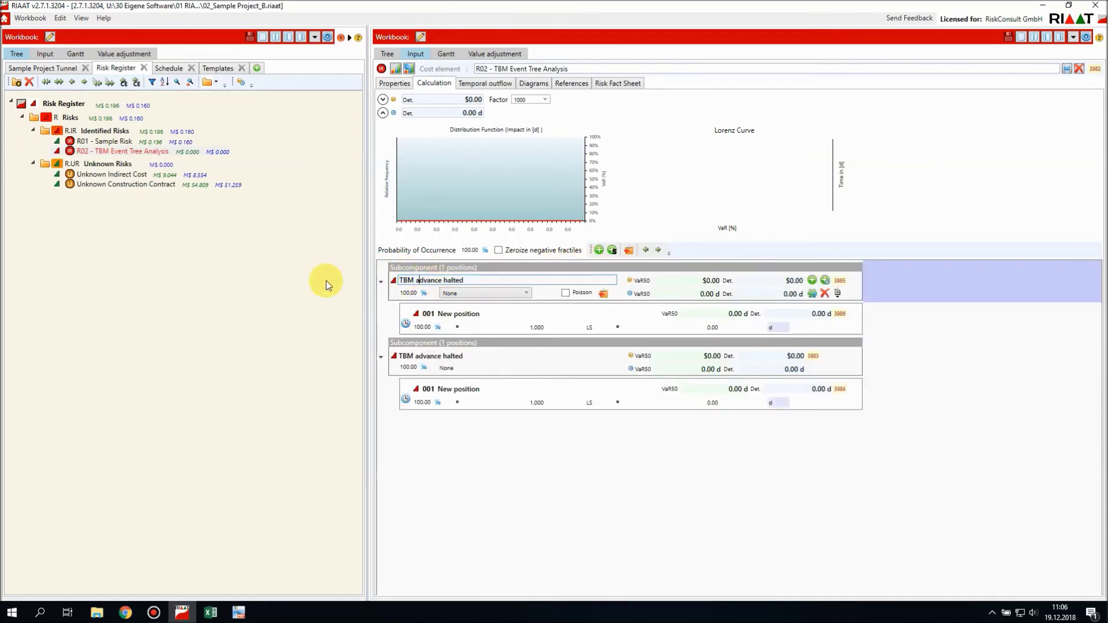
text(deadlocked)
key(Delete)
key(Delete)
key(Delete)
key(Delete)
key(Delete)
key(Delete)
key(Delete)
key(Delete)
key(Delete)
key(Delete)
key(Delete)
key(Delete)
key(Delete)
key(Delete)
Duplicate the TBM deadlocked subcomponent and rename the copy "TBM bypass tunnel".
drag(494, 265, 402, 283)
click(402, 283)
key(Delete)
key(Delete)
key(Delete)
key(Delete)
key(Delete)
key(Delete)
key(Delete)
key(Delete)
key(End)
key(BackSpace)
key(BackSpace)
key(BackSpace)
key(BackSpace)
key(BackSpace)
key(BackSpace)
key(BackSpace)
key(BackSpace)
key(BackSpace)
key(BackSpace)
text(bypass tunnel)
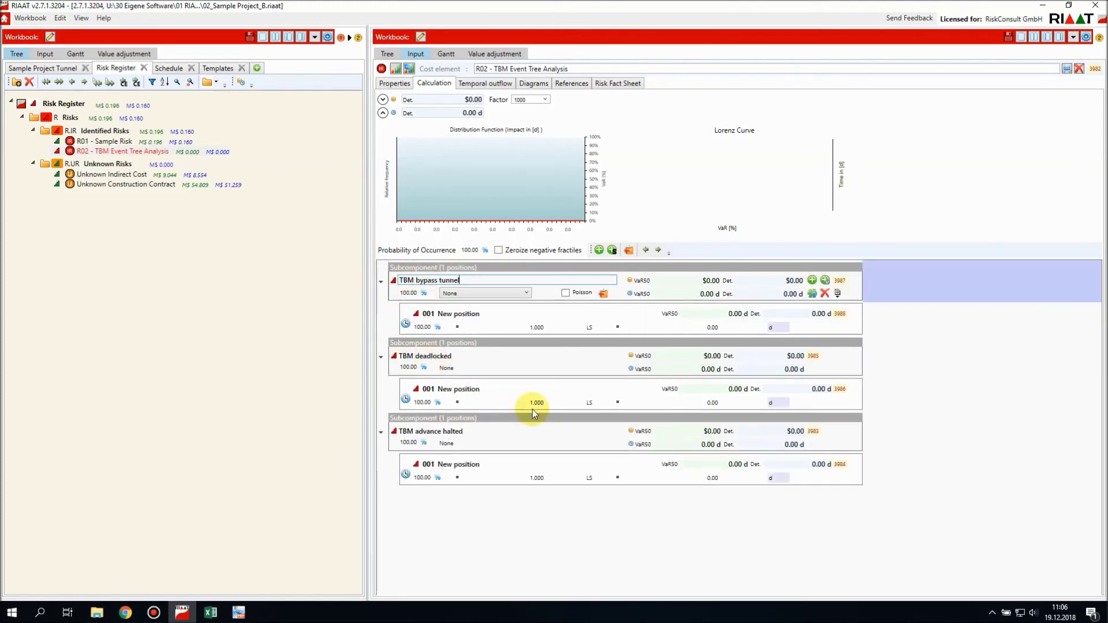
Rename the position in each of the three TBM subcomponents "Time".
click(491, 462)
text(Time)
key(Return)
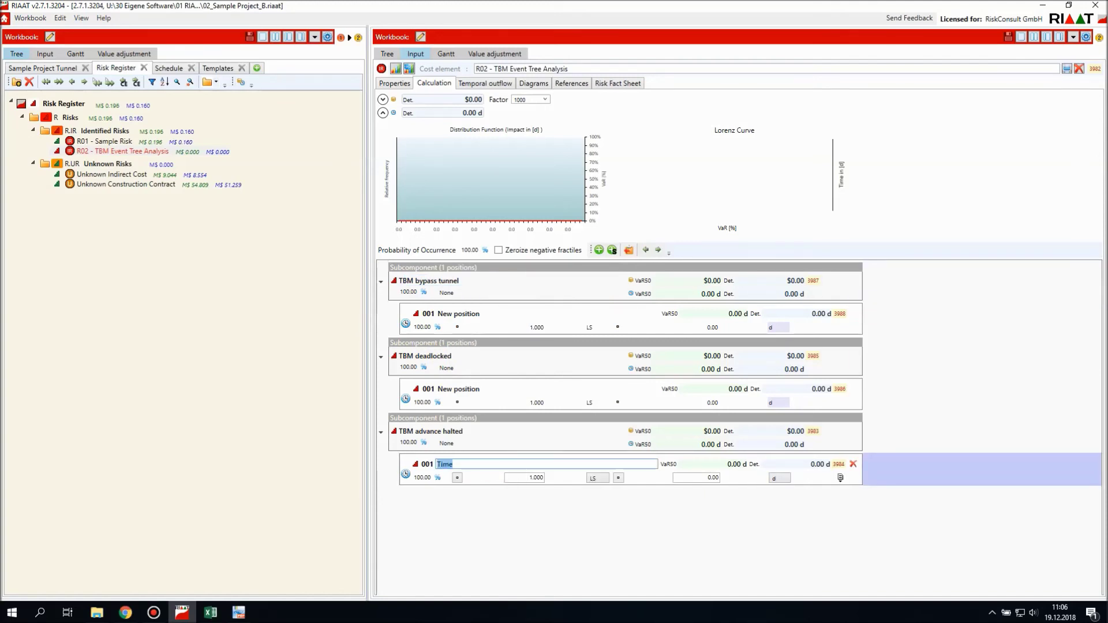
click(454, 389)
text(Time)
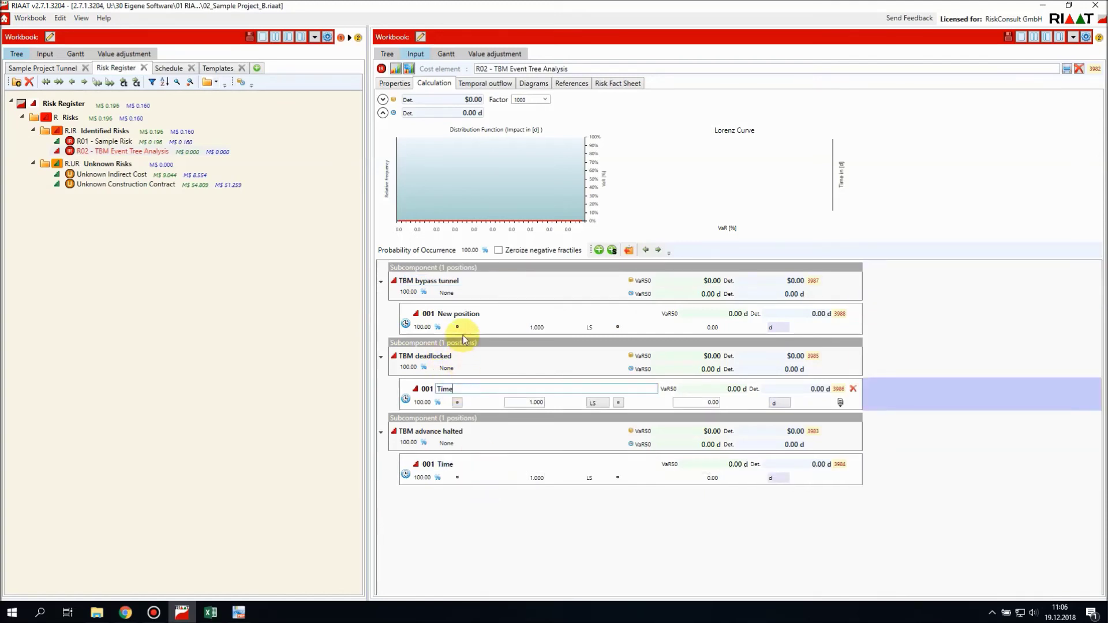
click(456, 314)
text(Time)
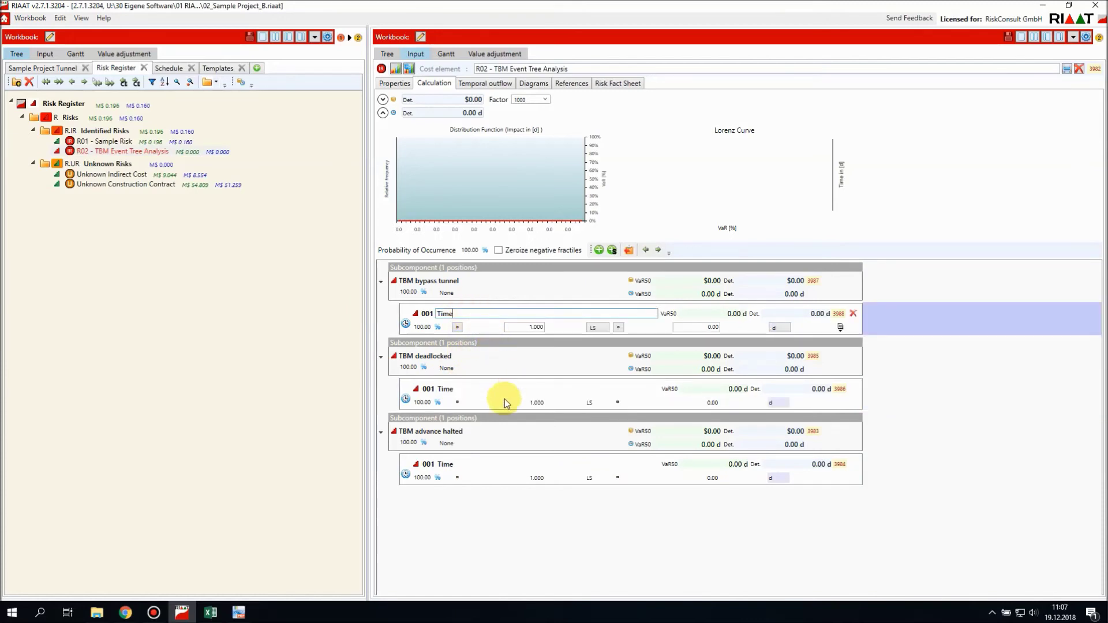
Set the TBM advance halted time to a triangular distribution with minimum 1, most likely 2 and maximum 7 days.
click(512, 419)
click(616, 479)
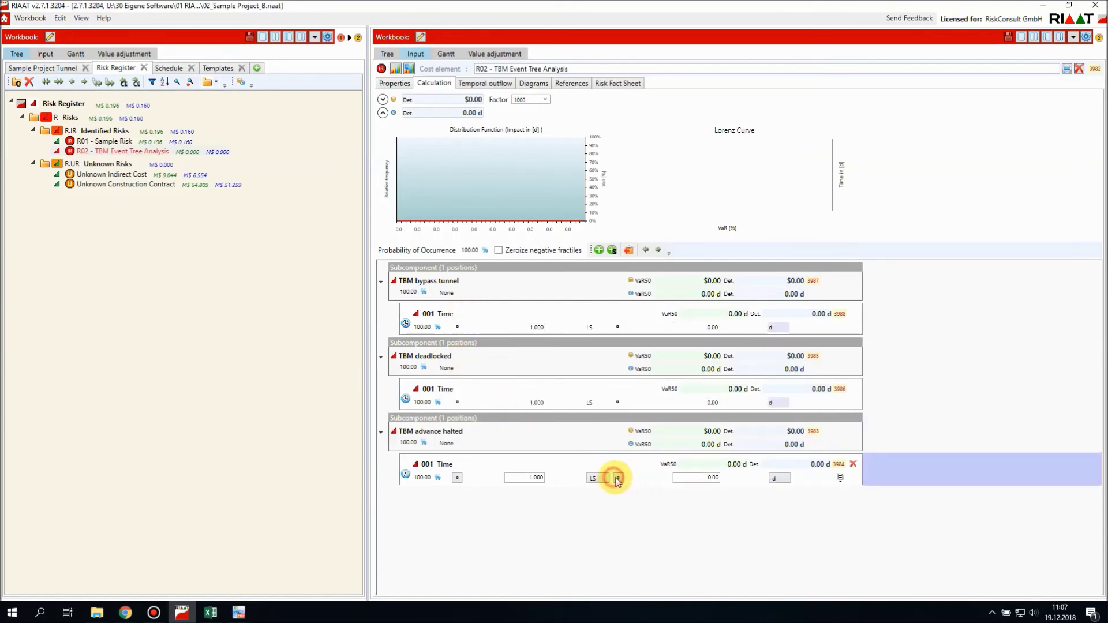
click(619, 495)
click(647, 478)
text(12)
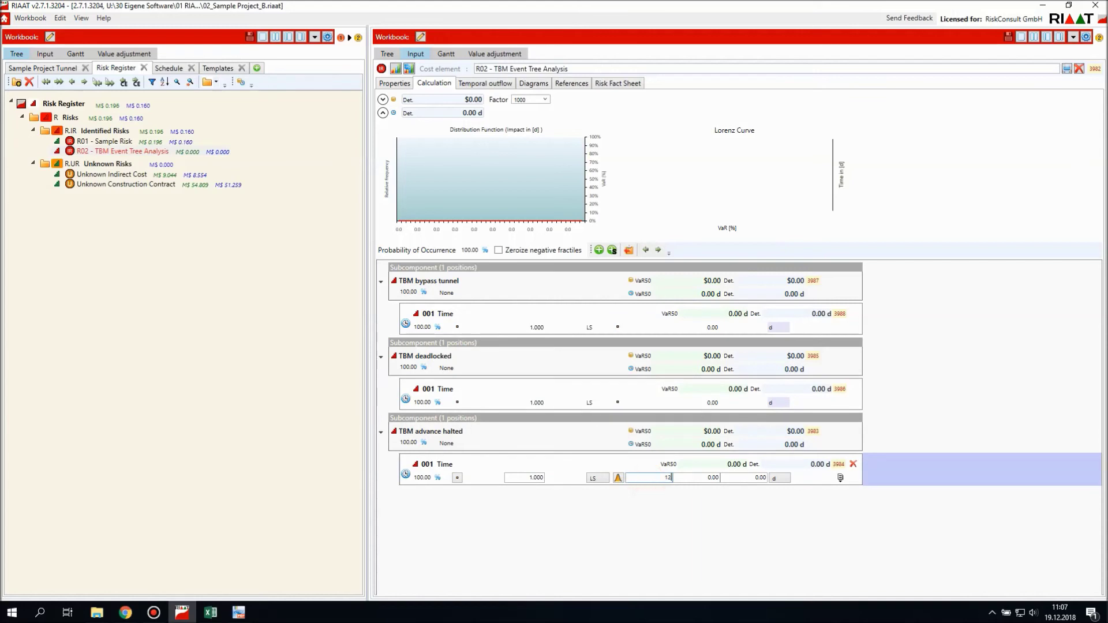
key(BackSpace)
key(Tab)
text(2)
key(Tab)
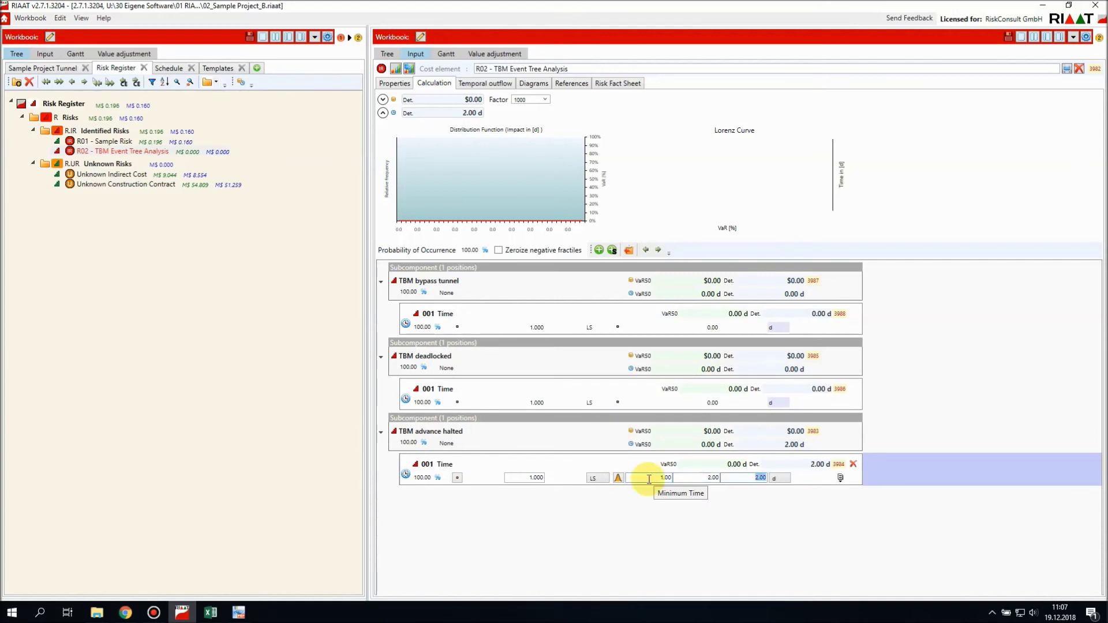
text(7)
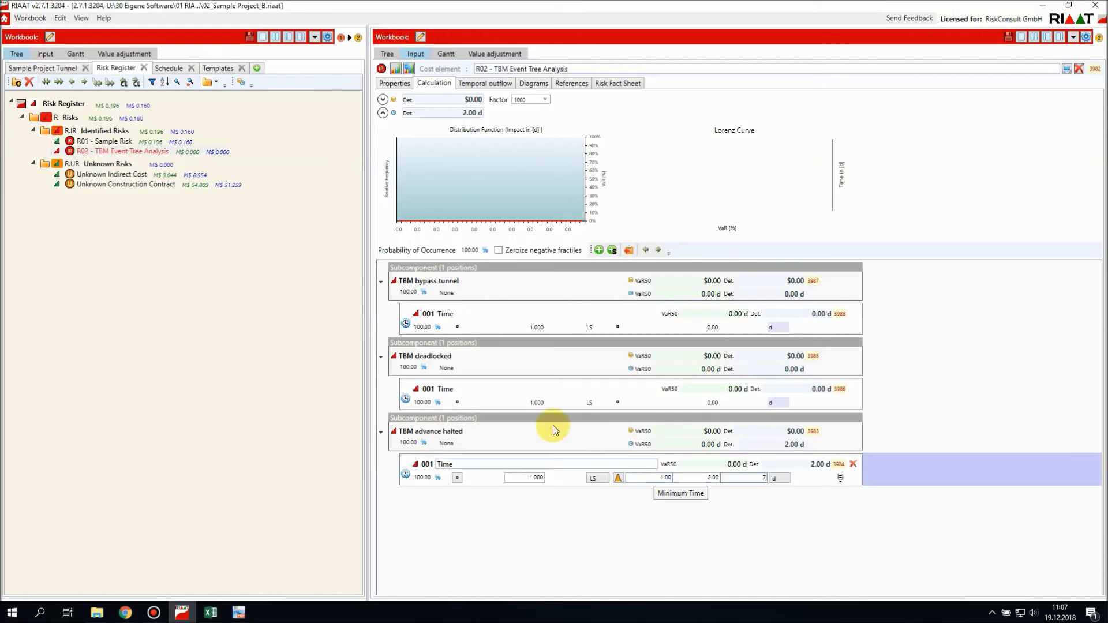
Set the TBM deadlocked time to a triangular distribution with minimum 60, most likely 90 and maximum 120 days.
click(530, 382)
click(618, 403)
click(618, 428)
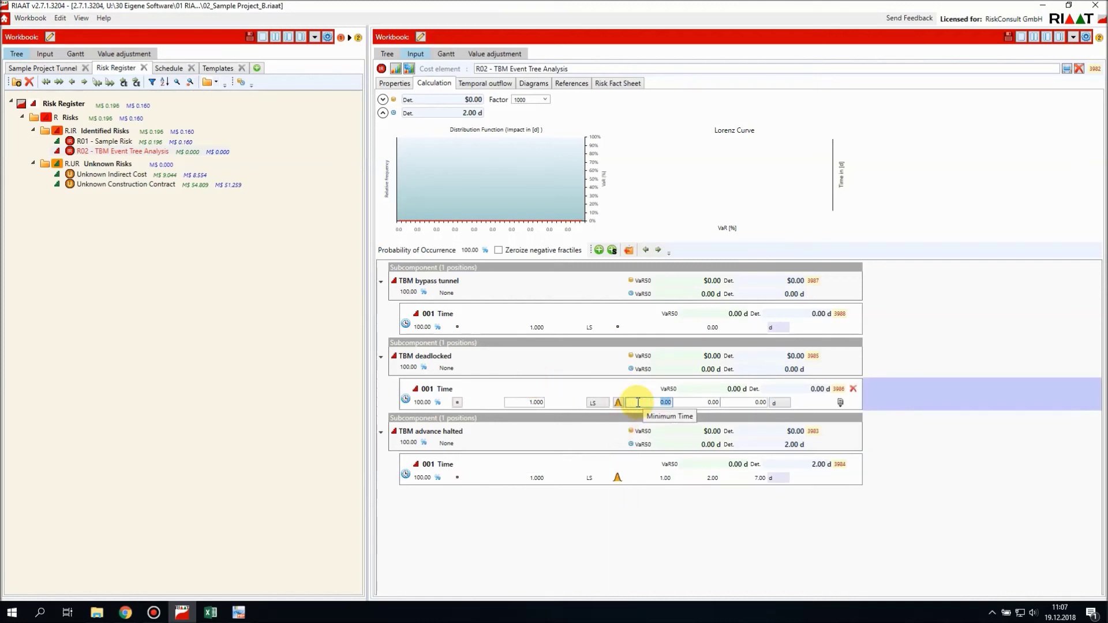
text(60)
key(Tab)
text(90)
key(Tab)
text(120)
click(597, 344)
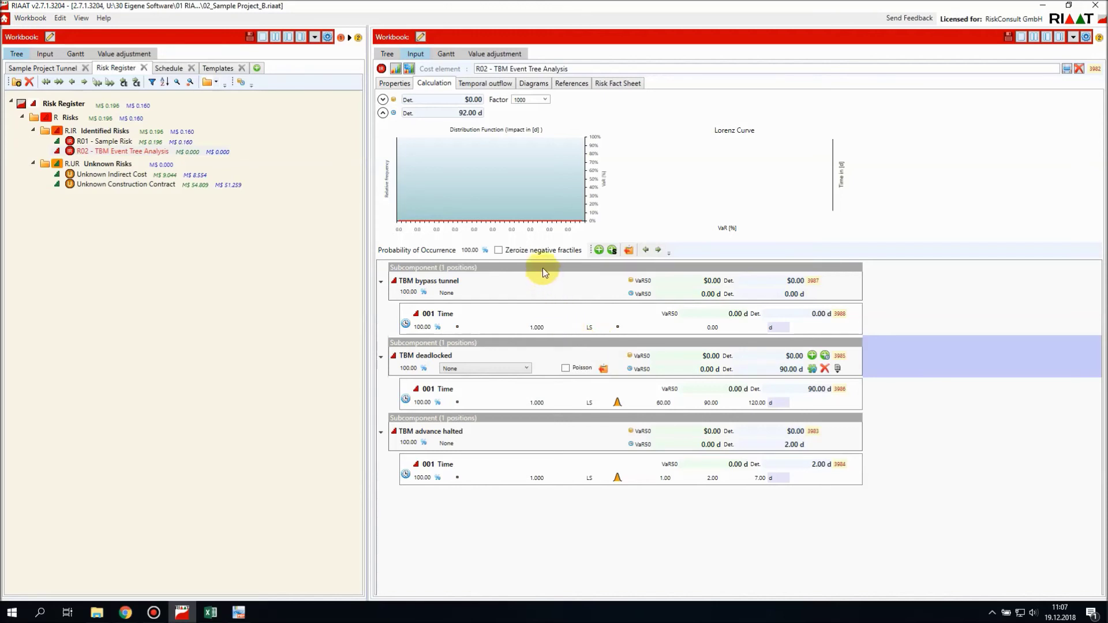
Set the TBM bypass tunnel time to a triangular distribution with minimum 100, most likely 180 and maximum 230 days.
click(543, 268)
click(619, 327)
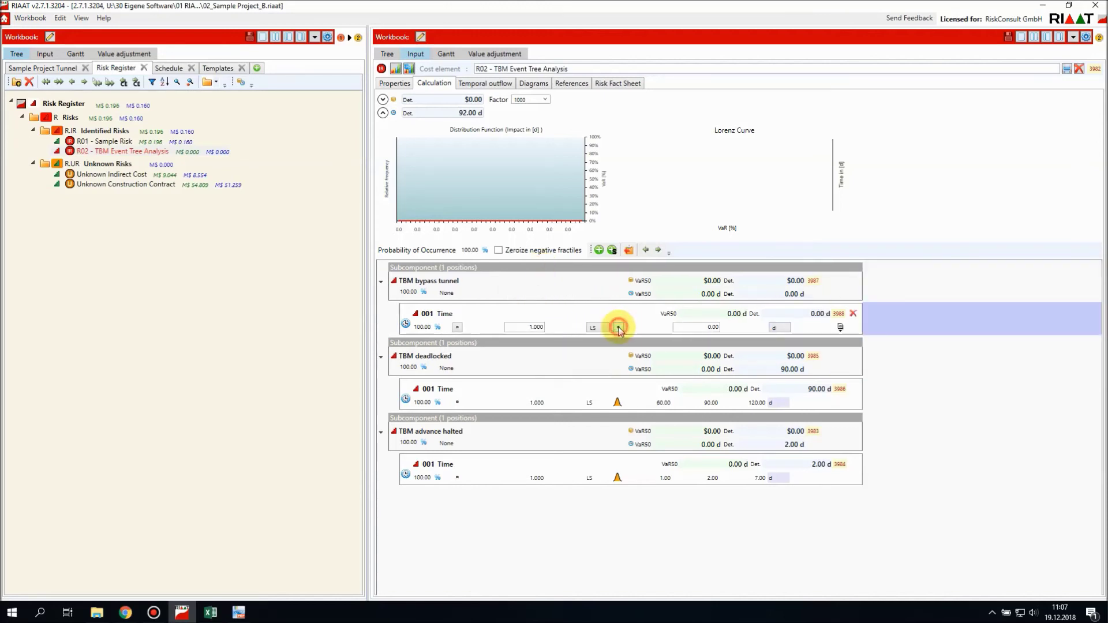
click(618, 345)
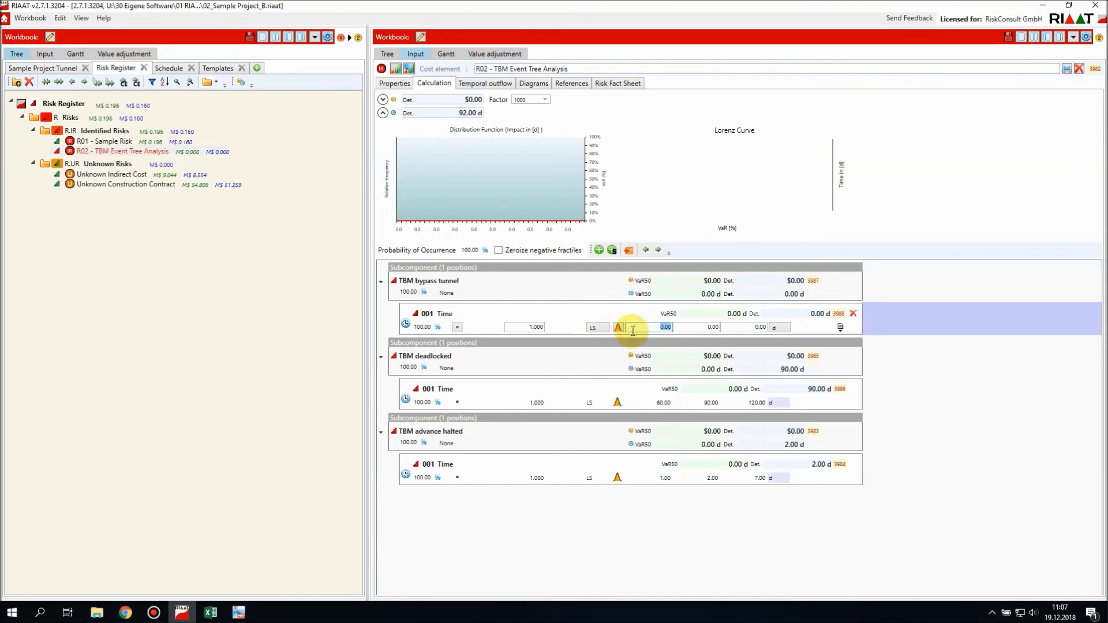
text(100)
key(Tab)
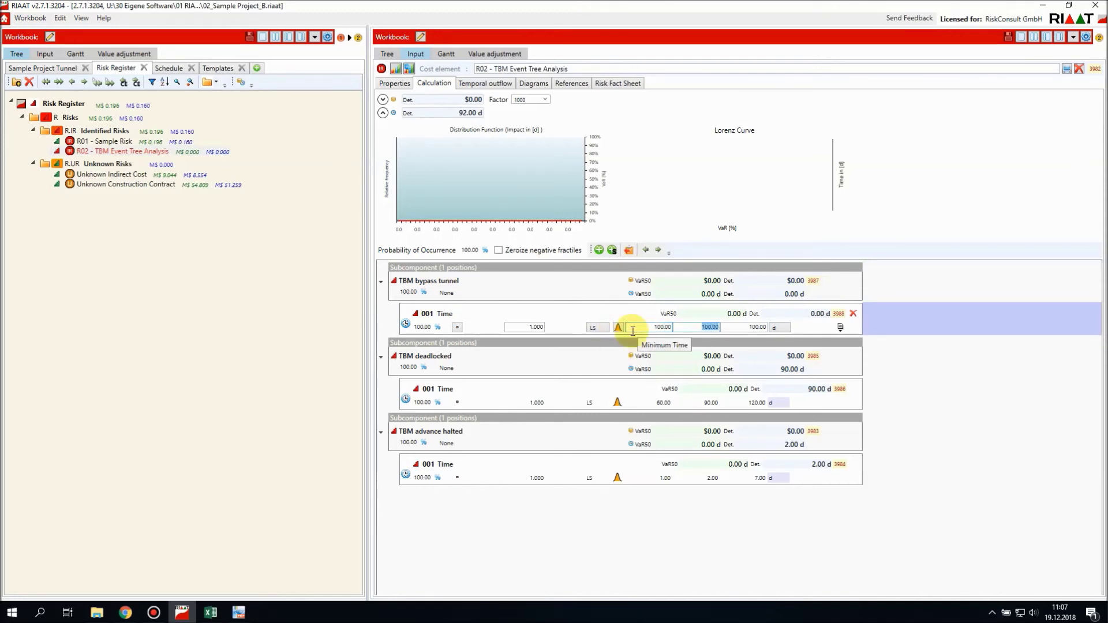
text(180)
key(Tab)
text(230)
click(565, 266)
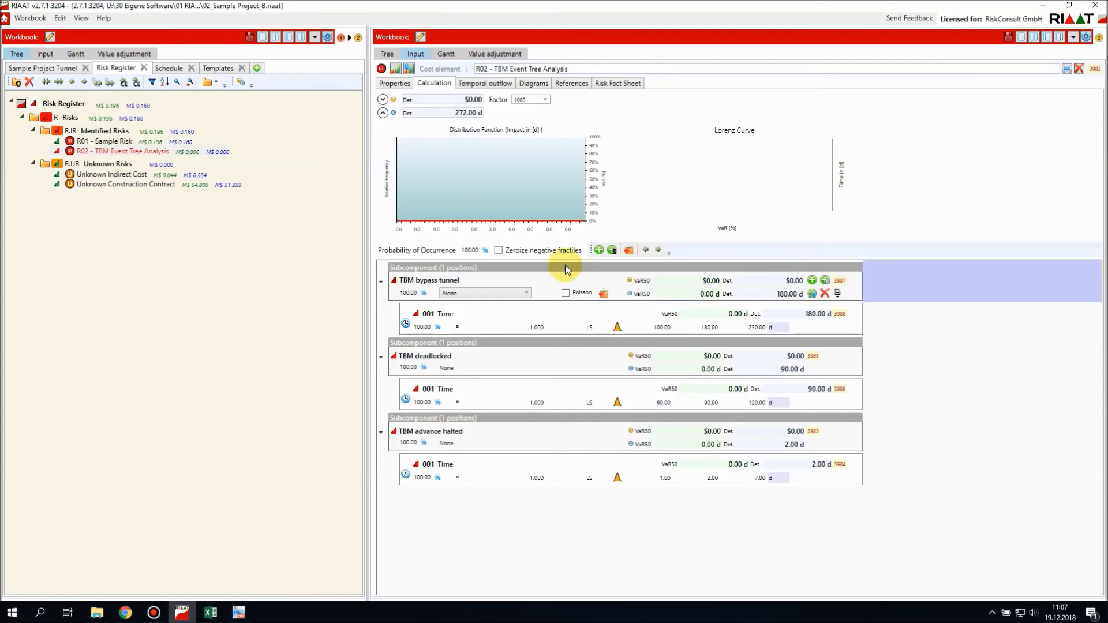
Add an event tree to the R02 risk, open it and name it "TBM advancing through fault zone".
click(613, 250)
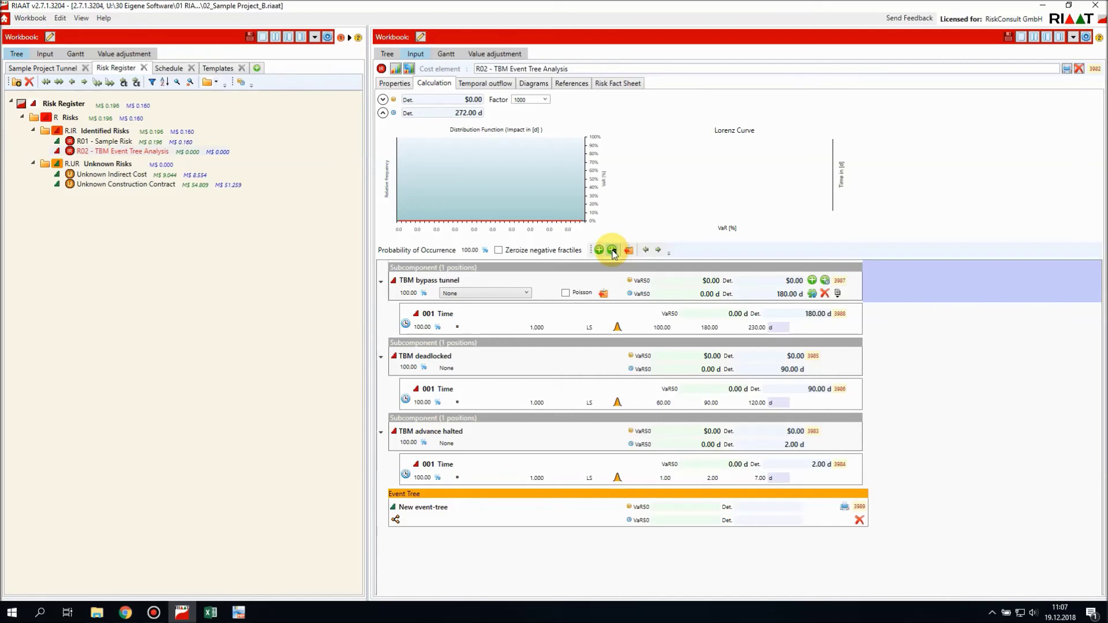
click(396, 520)
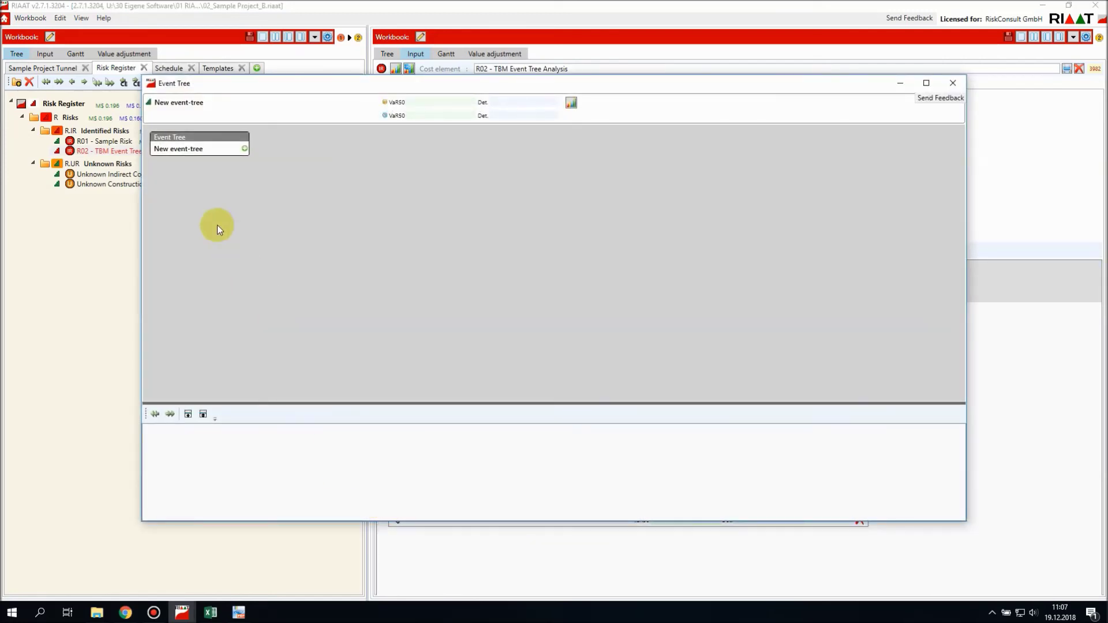
double_click(207, 149)
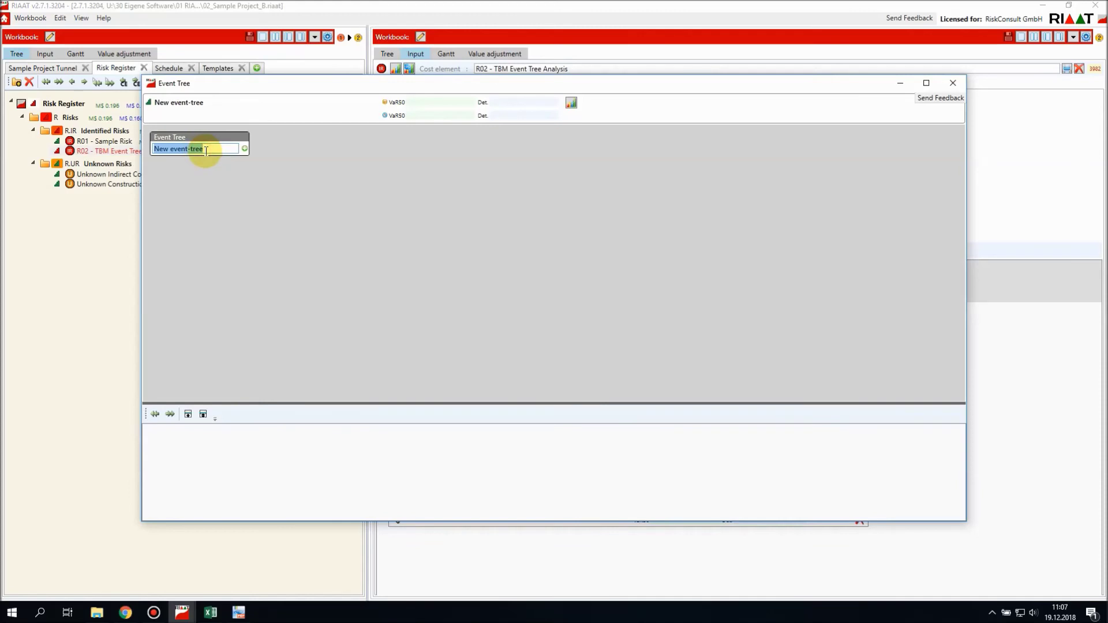
text(TBM ad)
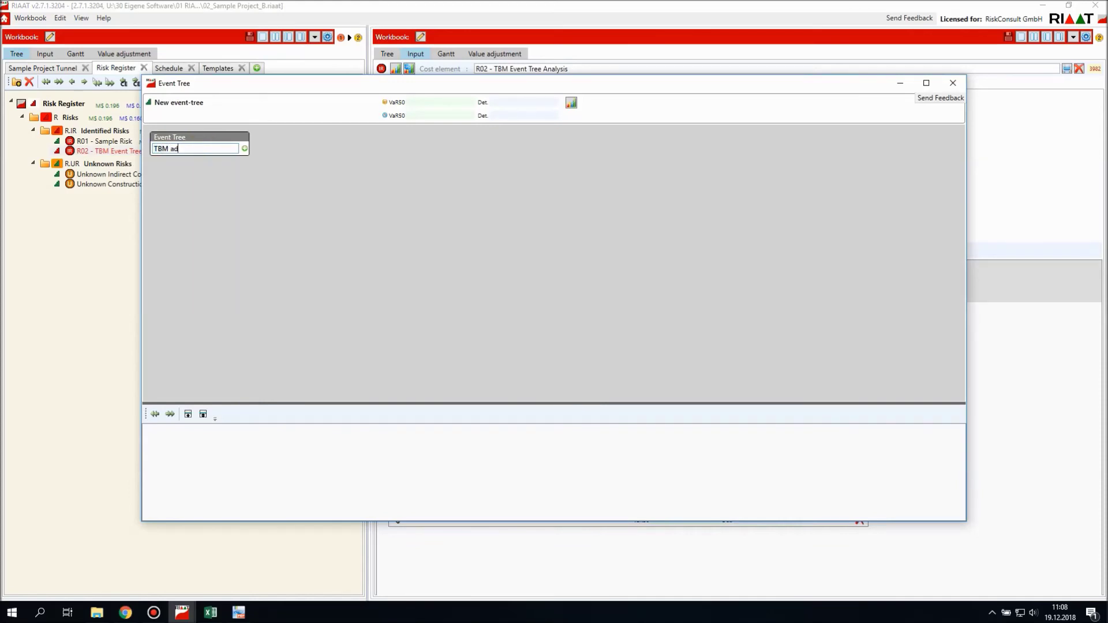
text(vancing through fault zone)
Split the event tree's root into two branches, one assigned to TBM advance halted and the other named "no further event".
click(245, 151)
click(329, 182)
text(no further event)
click(351, 142)
text(TB)
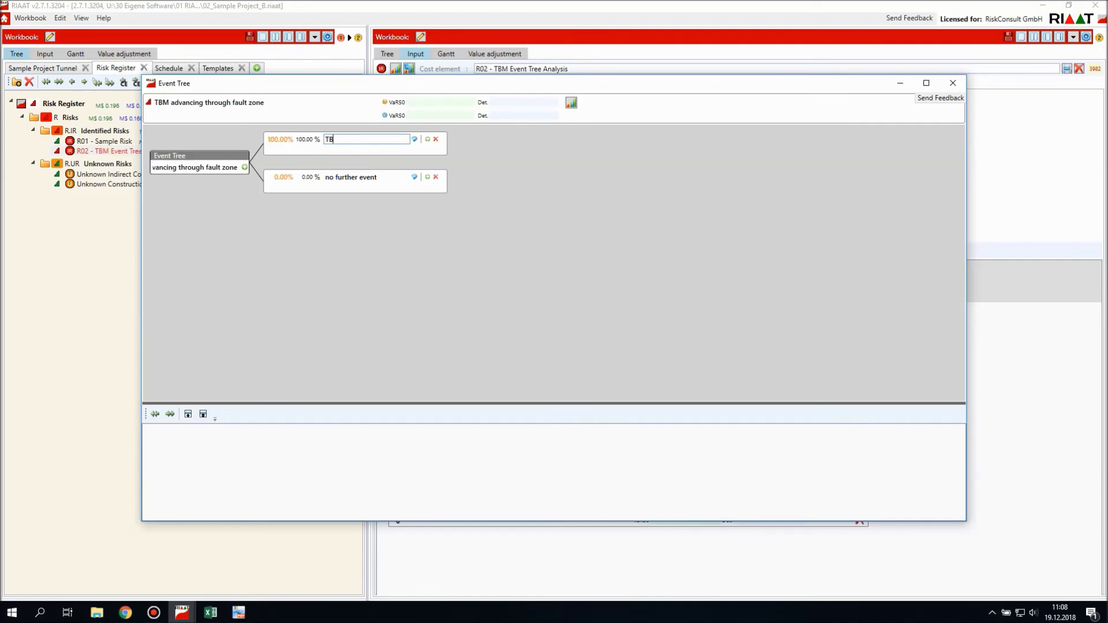
key(BackSpace)
click(416, 139)
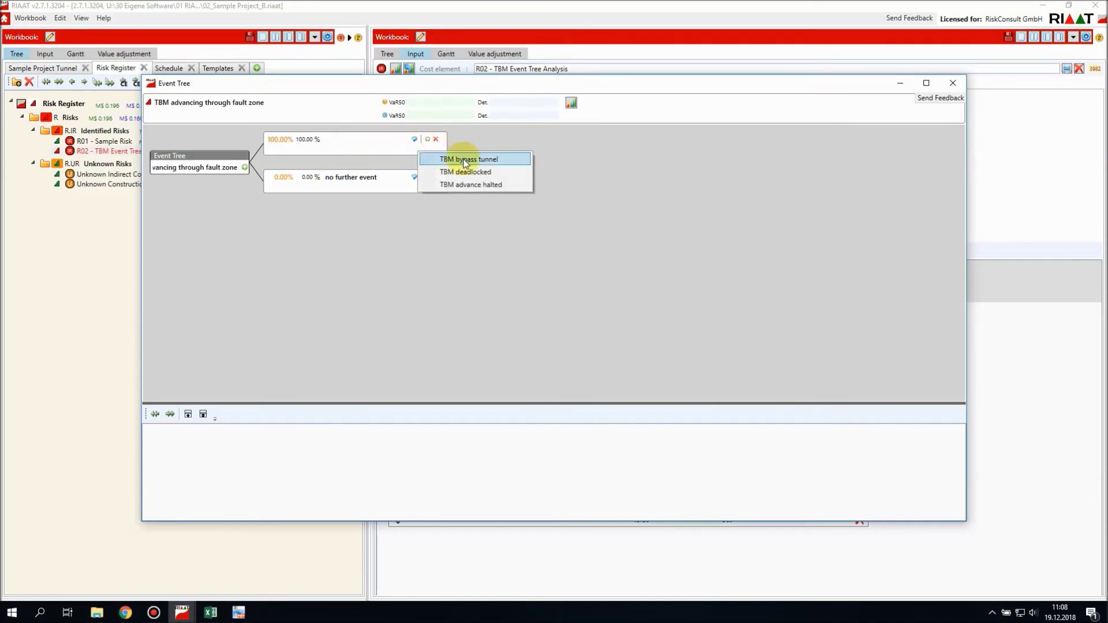
click(469, 185)
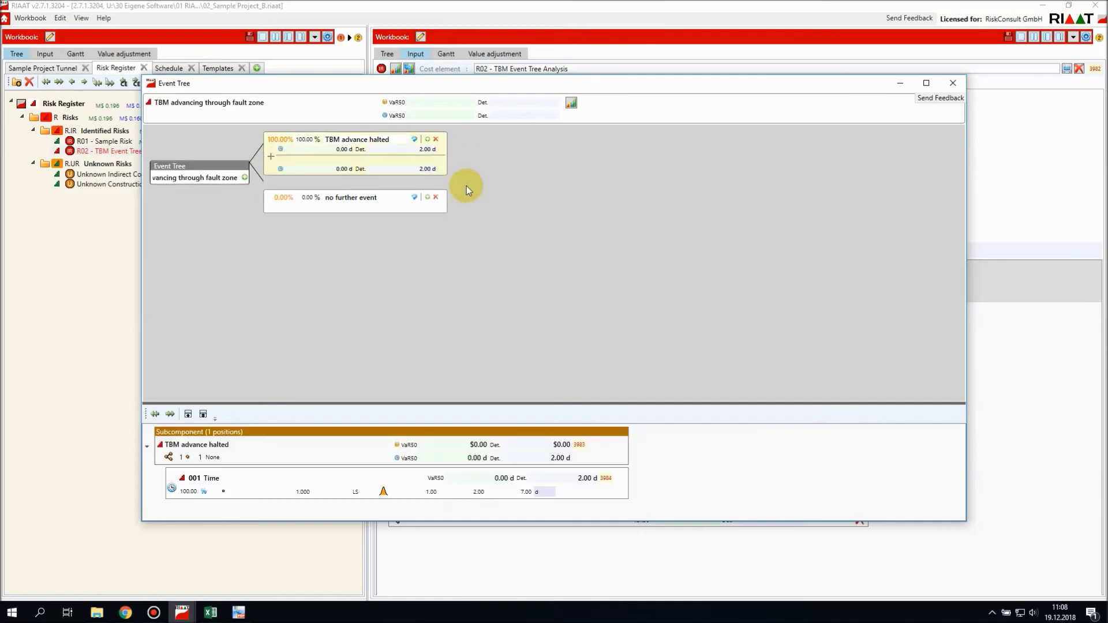
Branch the TBM advance halted event into the TBM deadlocked subcomponent and a "no further event" outcome.
click(428, 140)
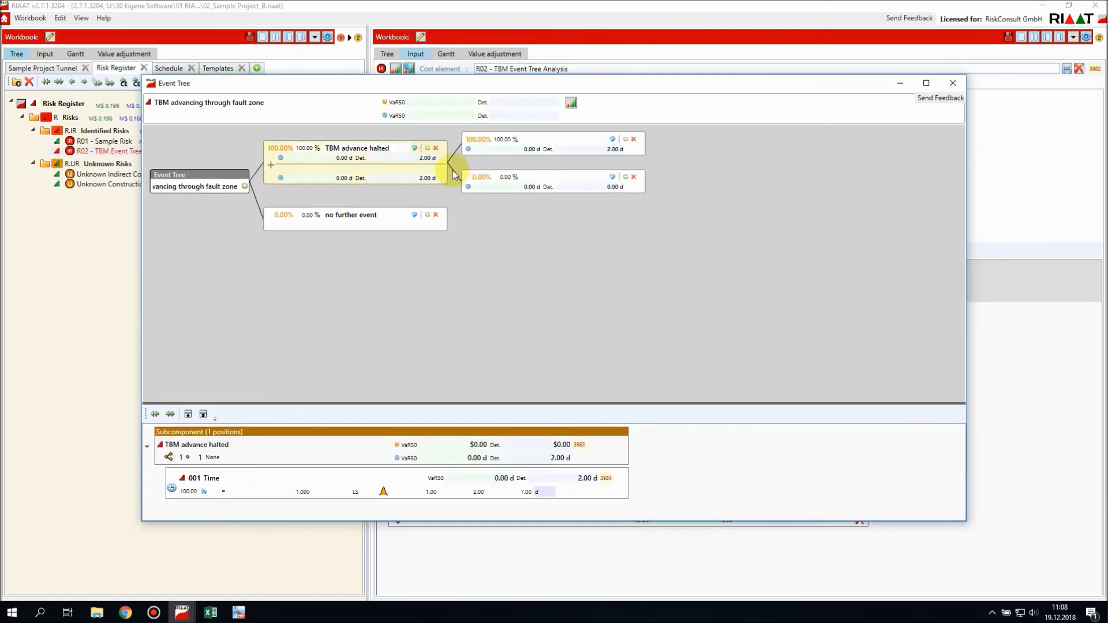
click(590, 174)
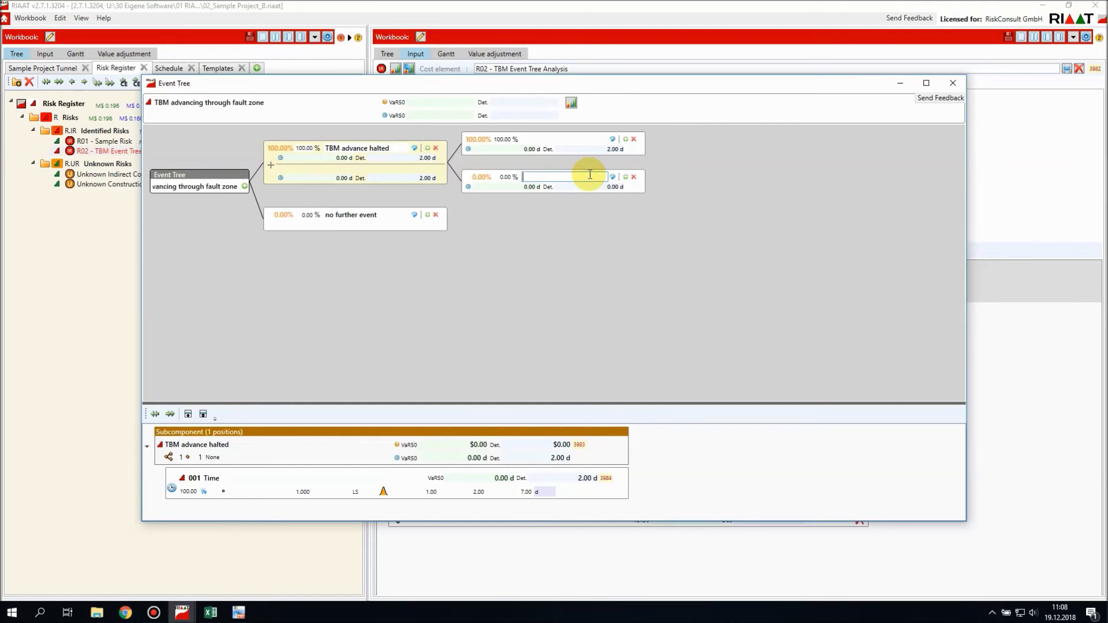
text(no further eve)
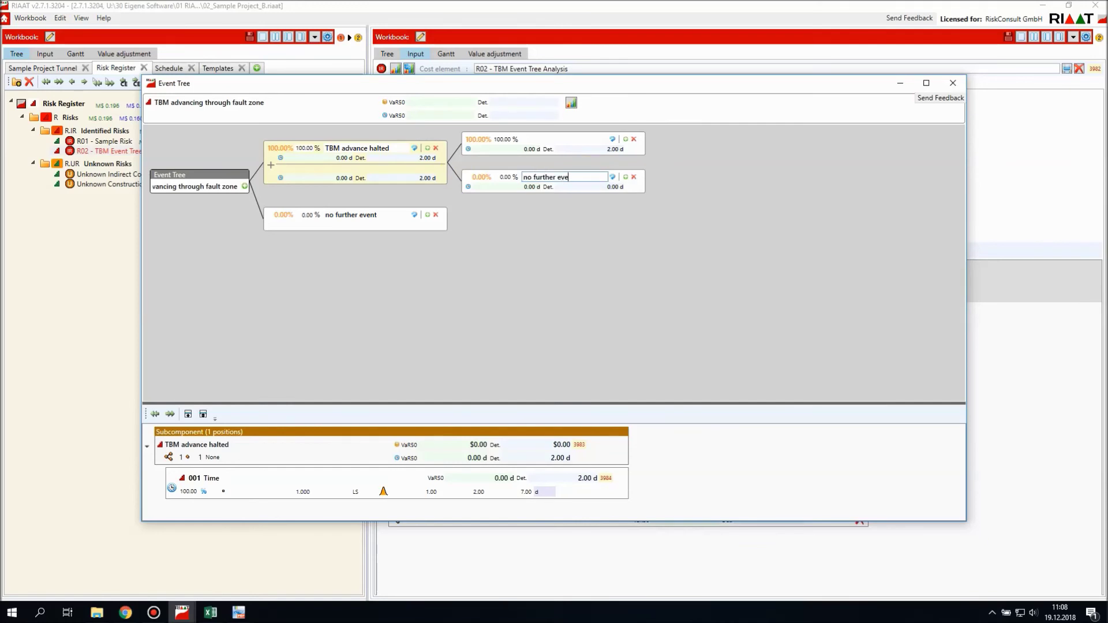
text(nt)
click(613, 139)
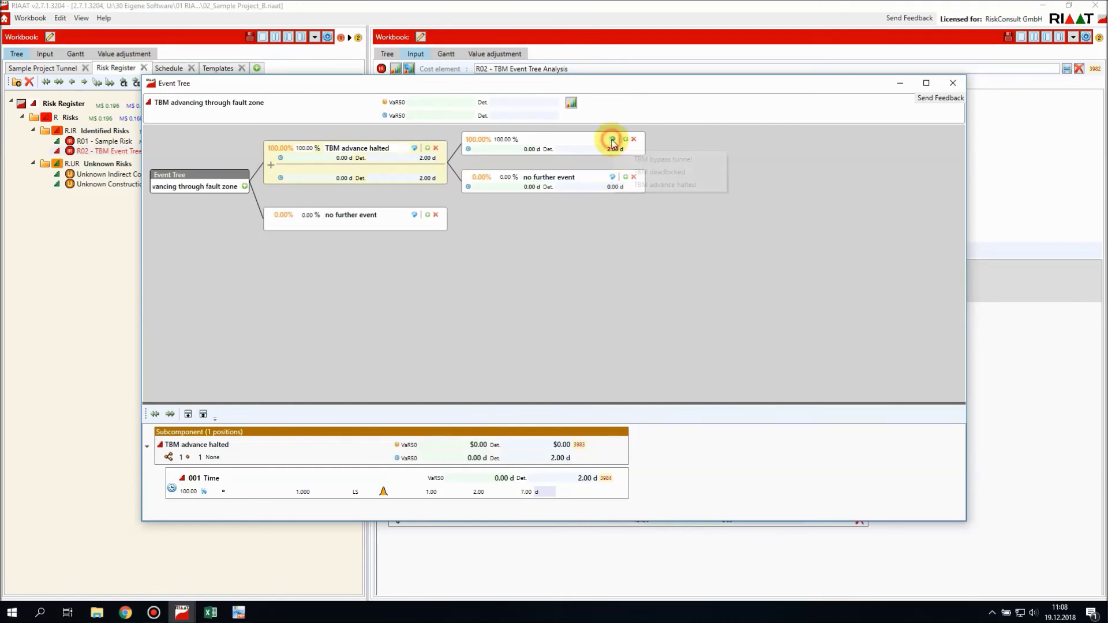
click(655, 172)
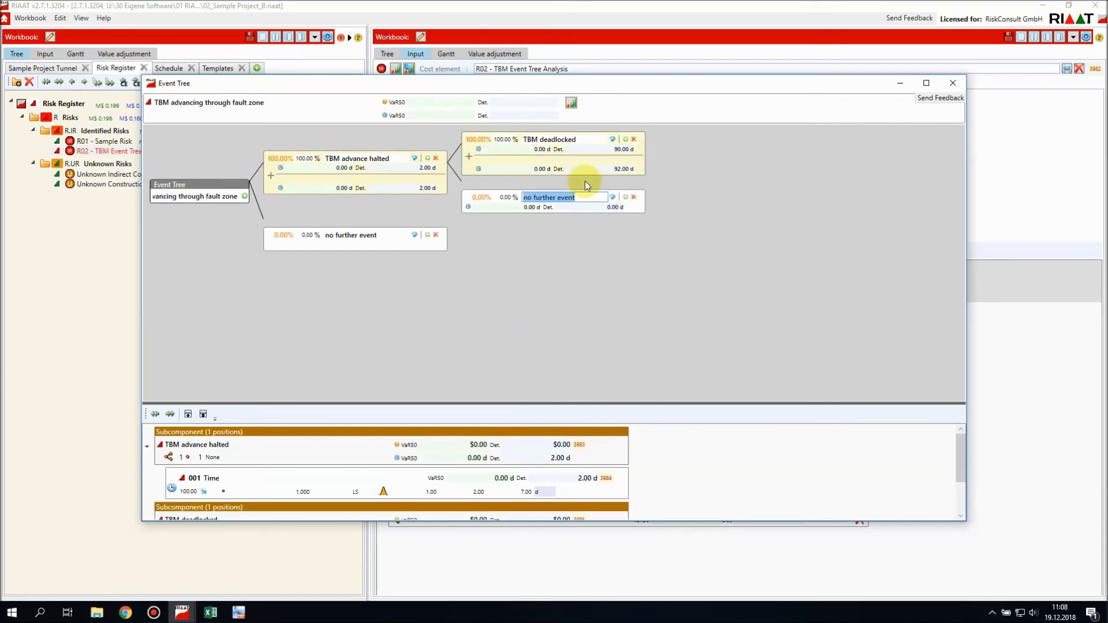
Branch the TBM deadlocked event into the TBM bypass tunnel subcomponent and a "no further event" outcome.
click(626, 141)
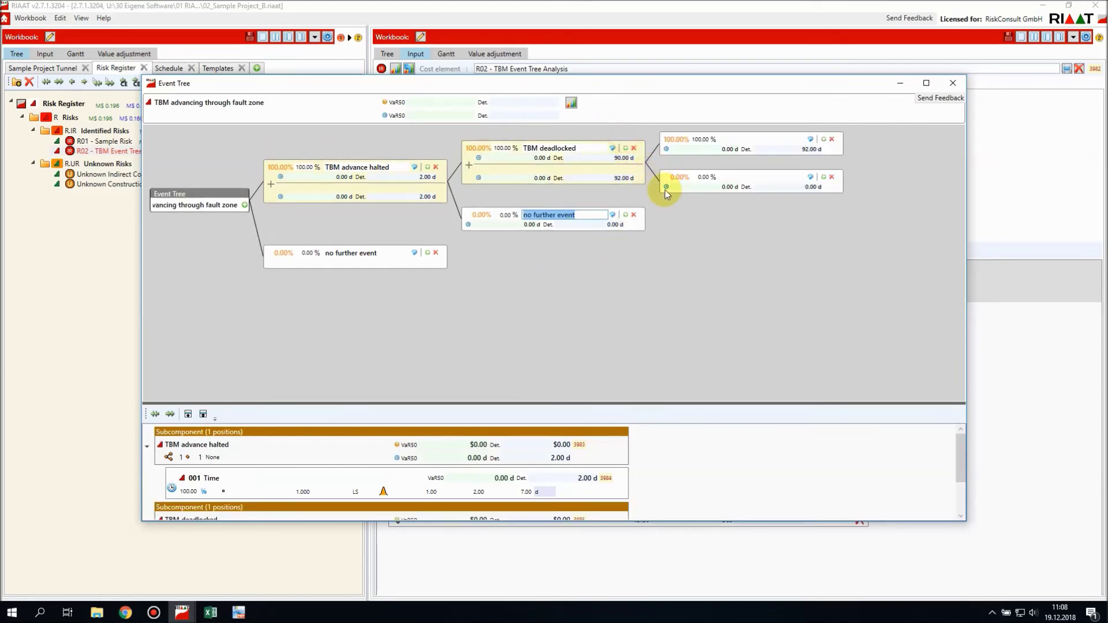
click(754, 175)
text(no fur)
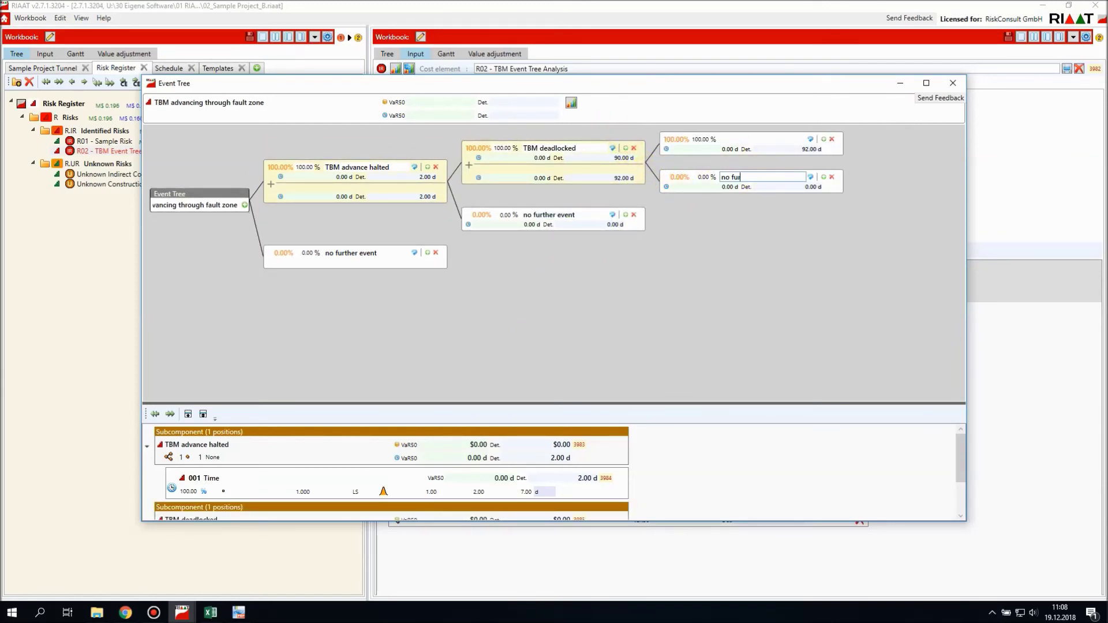
text(ther event)
click(810, 140)
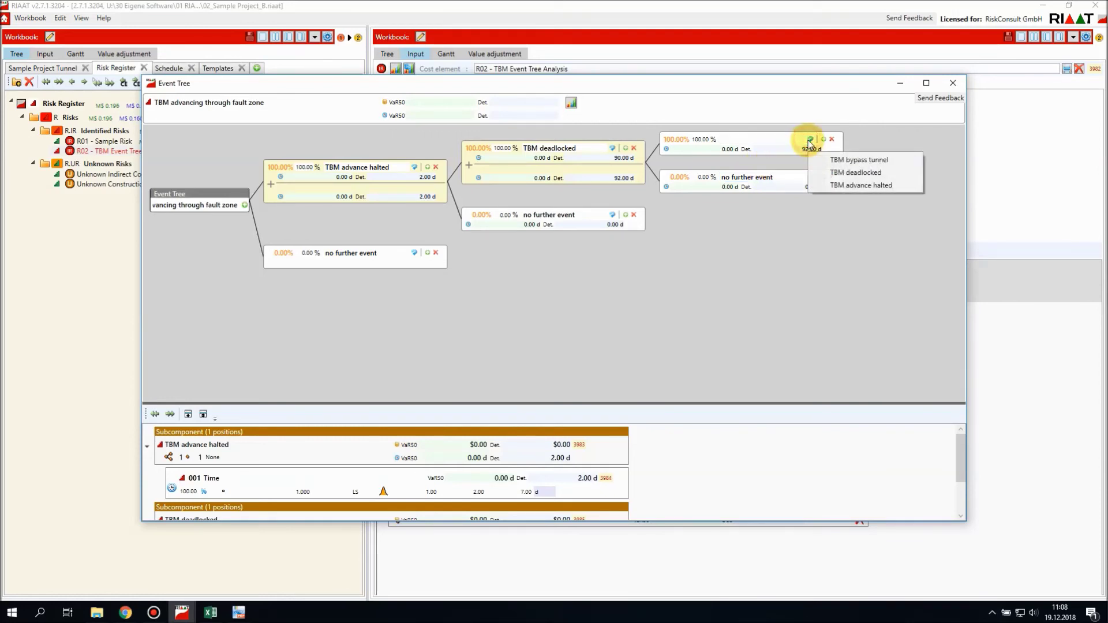
click(843, 160)
click(580, 233)
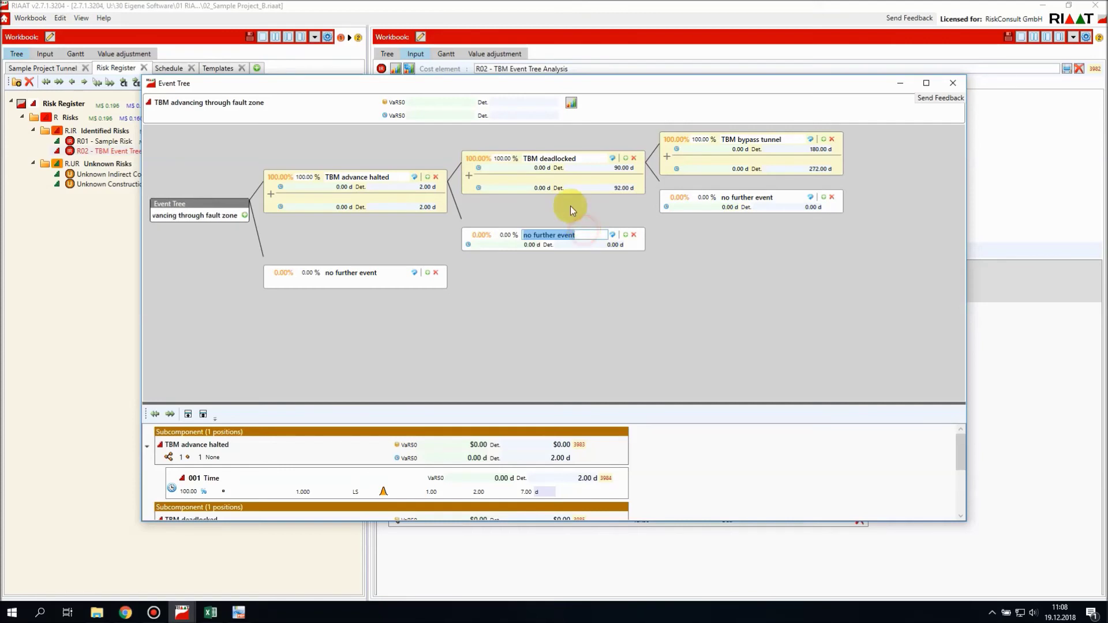
Set the probability of the TBM advance halted branch in the event tree to 40%.
click(305, 176)
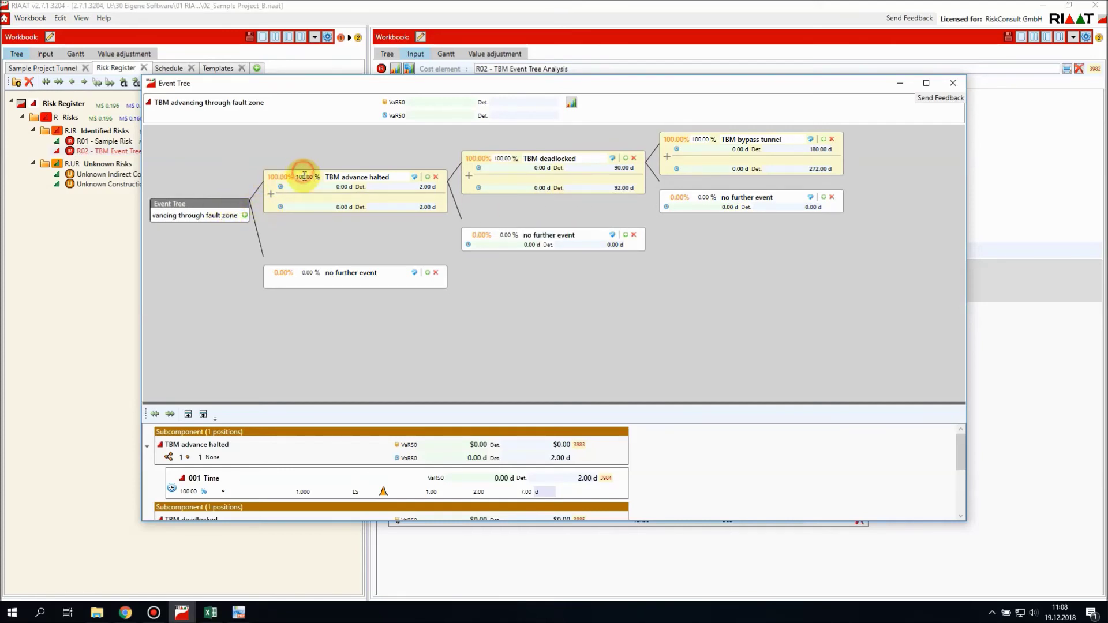
drag(960, 453, 960, 459)
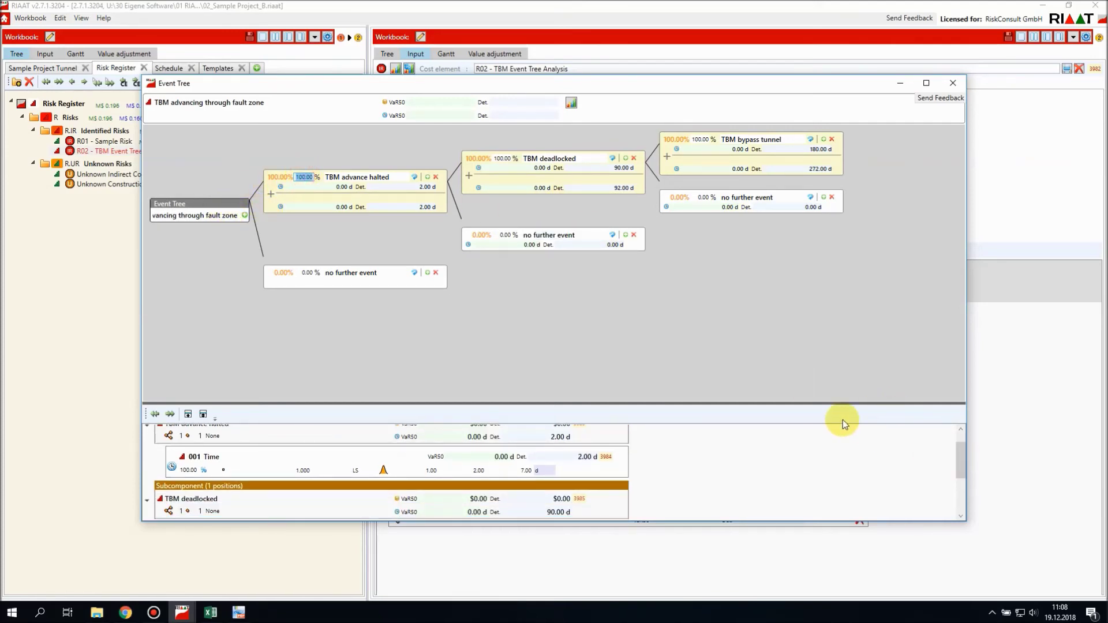
drag(809, 404, 807, 394)
click(304, 273)
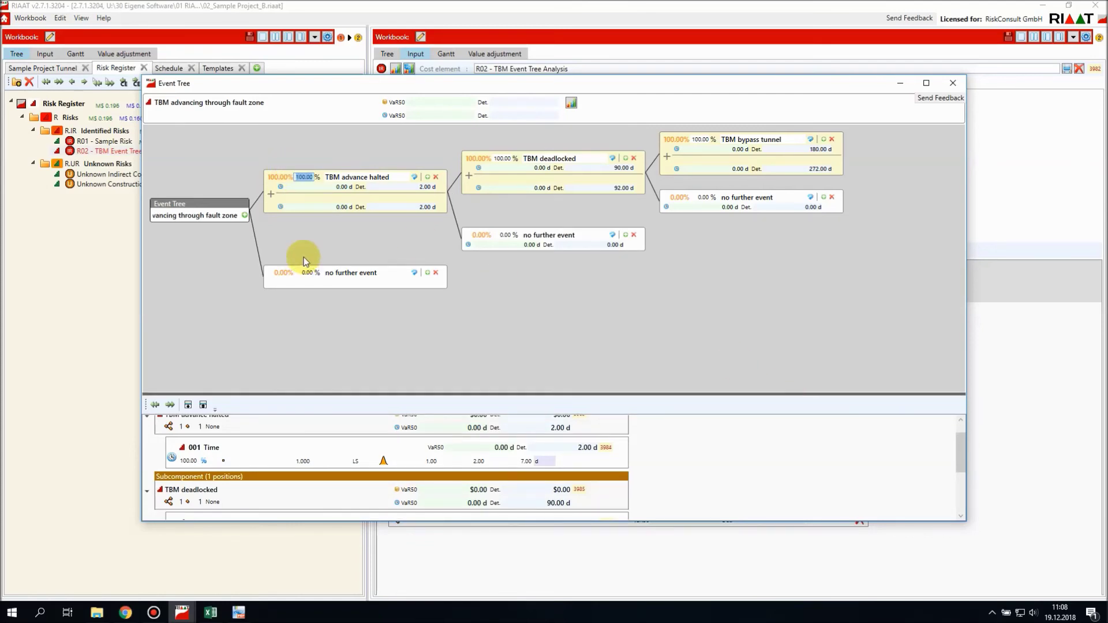
text(40)
click(305, 271)
Set the branch probabilities of TBM deadlocked to 20% and of TBM bypass tunnel to 50%.
click(505, 235)
click(501, 158)
text(20)
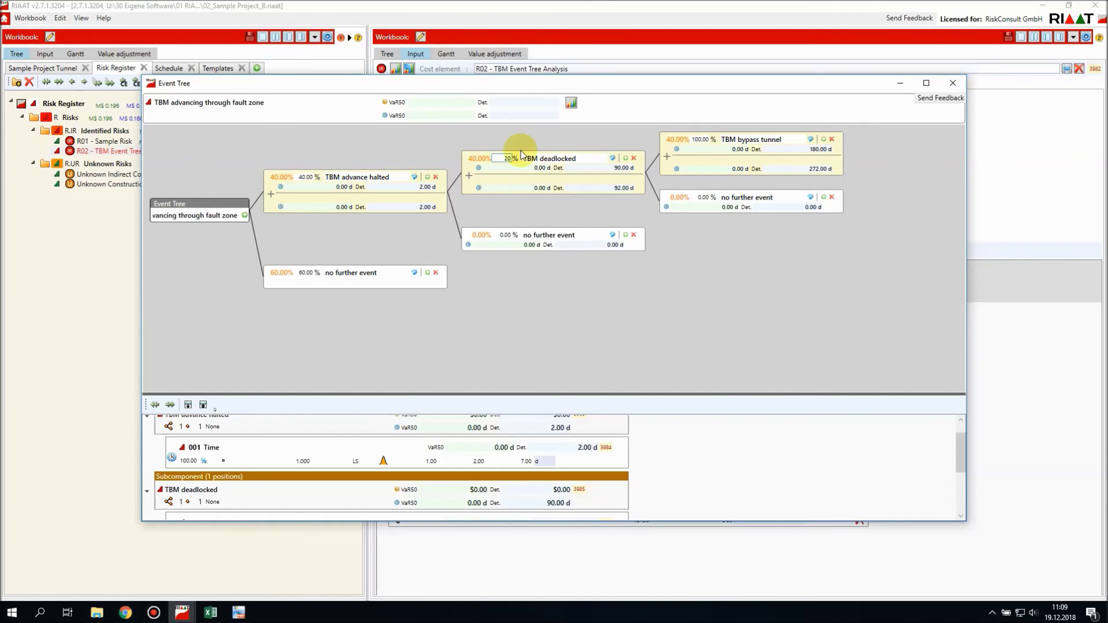
click(700, 139)
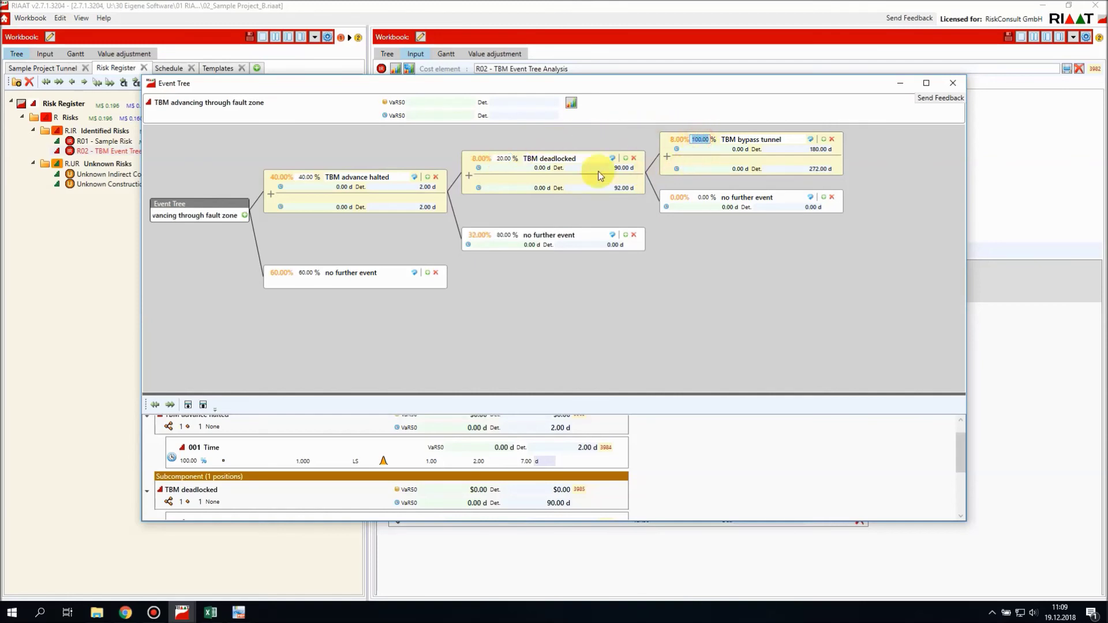
mouse_move(597, 161)
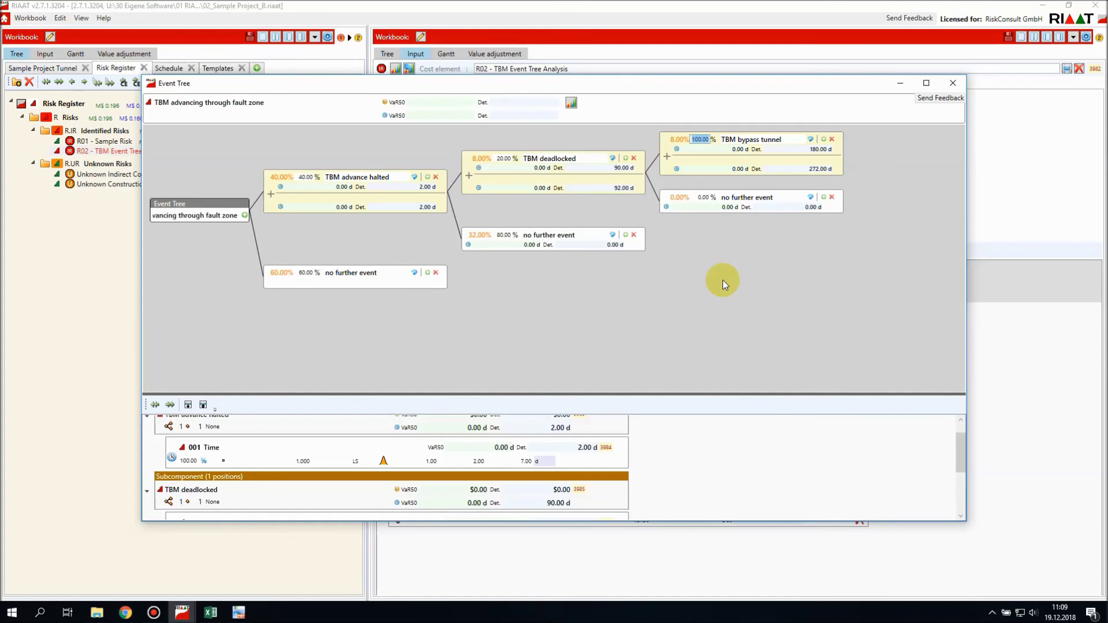
text(50)
click(666, 197)
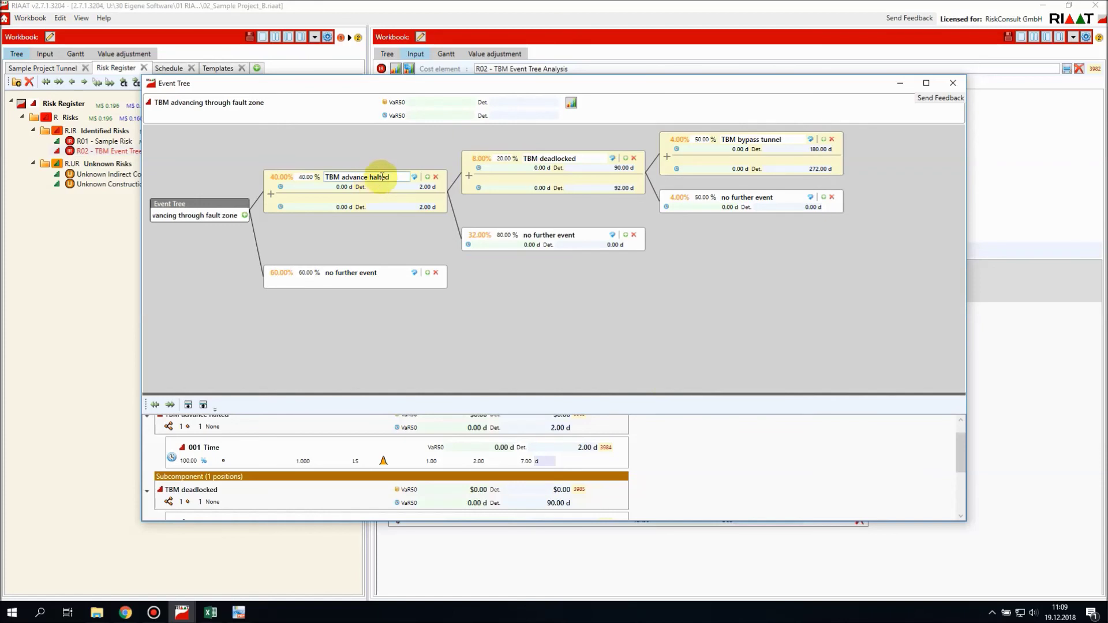
Calculate the event tree for TBM advancing through fault zone and close its editor.
mouse_move(770, 136)
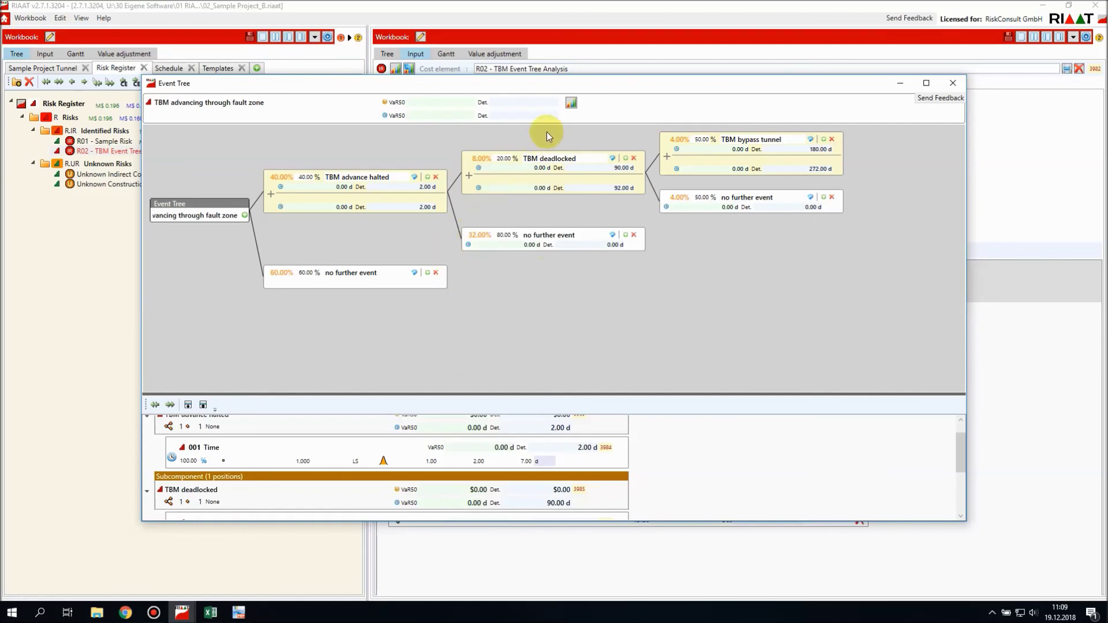
click(571, 102)
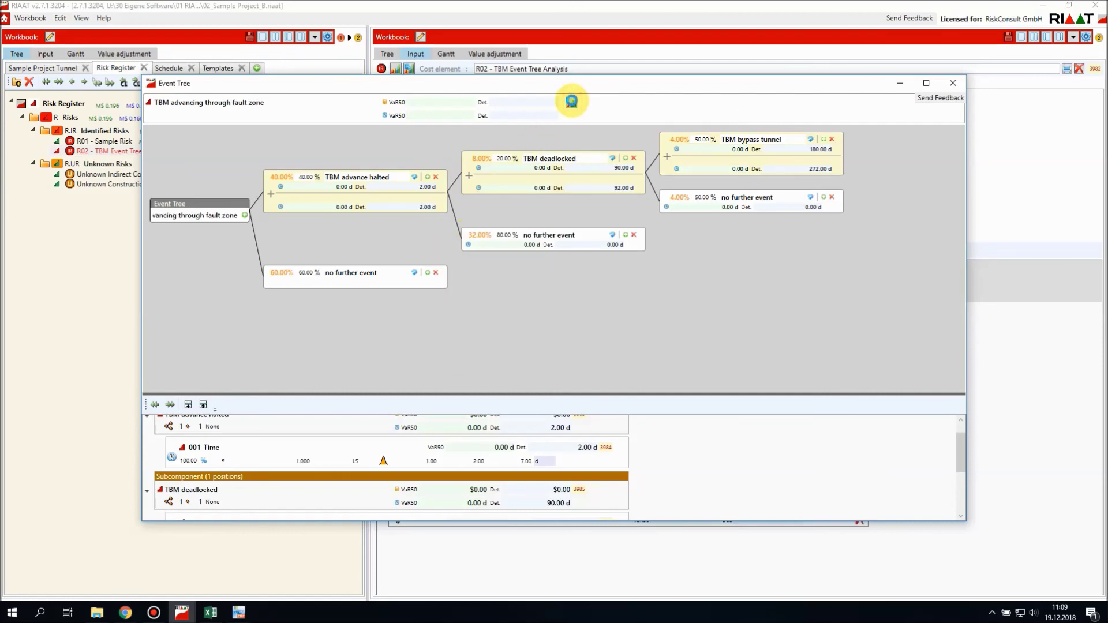
click(953, 83)
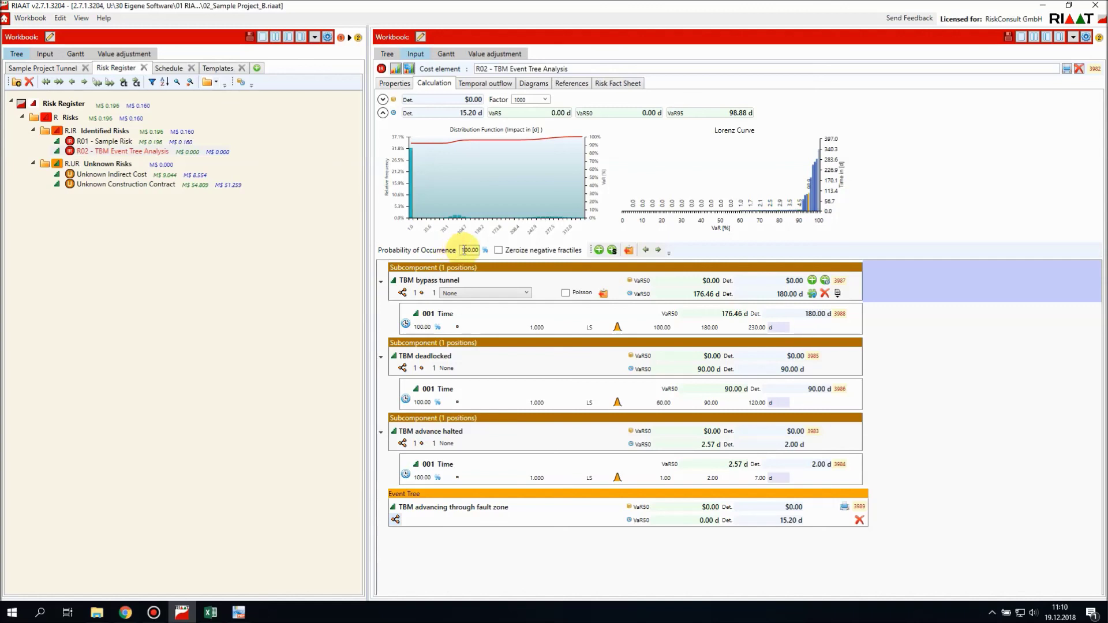
Set the R02 risk's probability of occurrence to 50% and recalculate the element.
click(470, 250)
text(50)
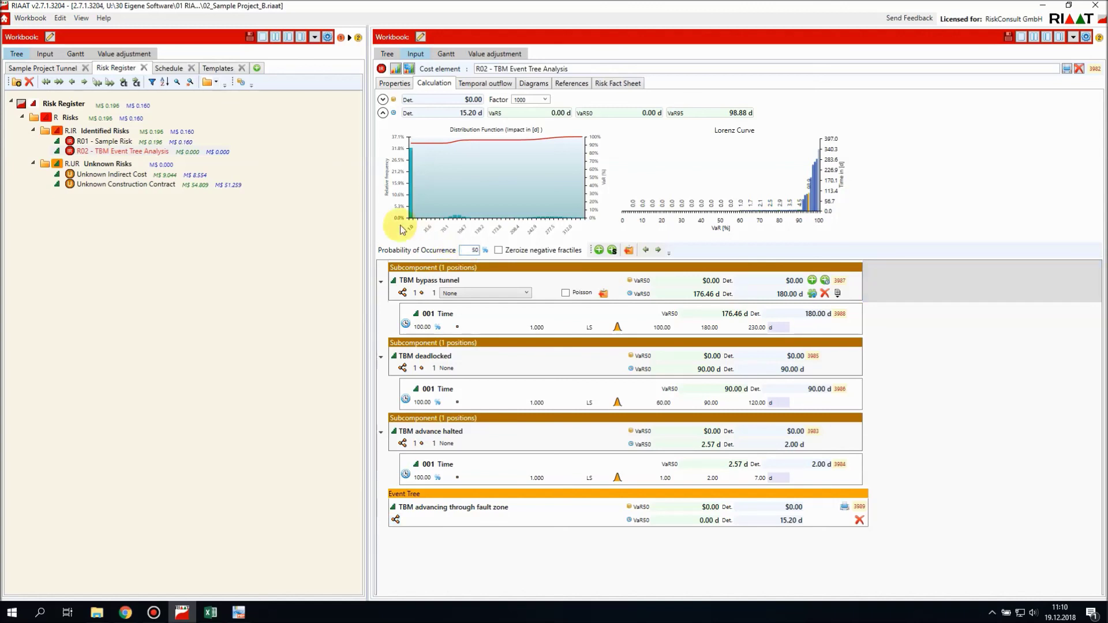
click(395, 68)
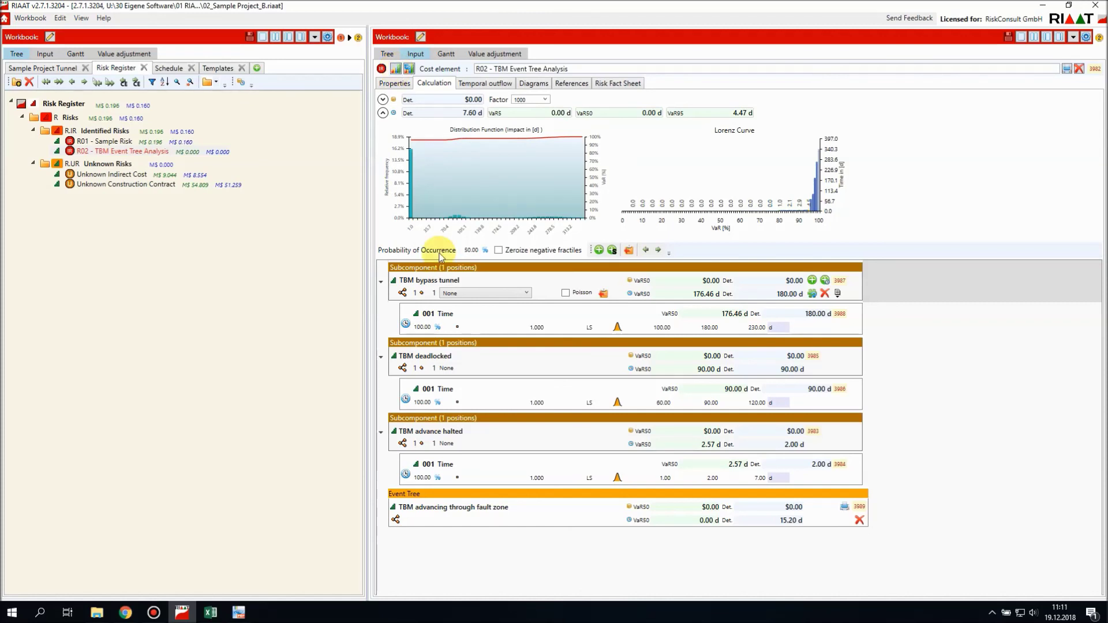
Switch the R02 risk's occurrence to a Poisson distribution with a value of 5 and recalculate the element.
click(486, 252)
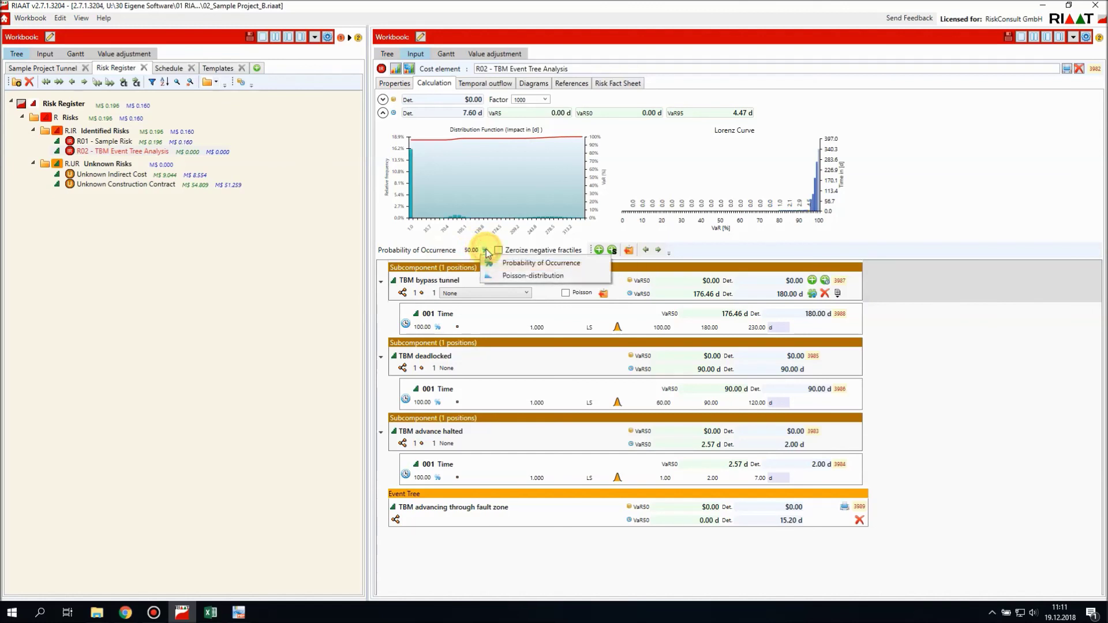
click(523, 276)
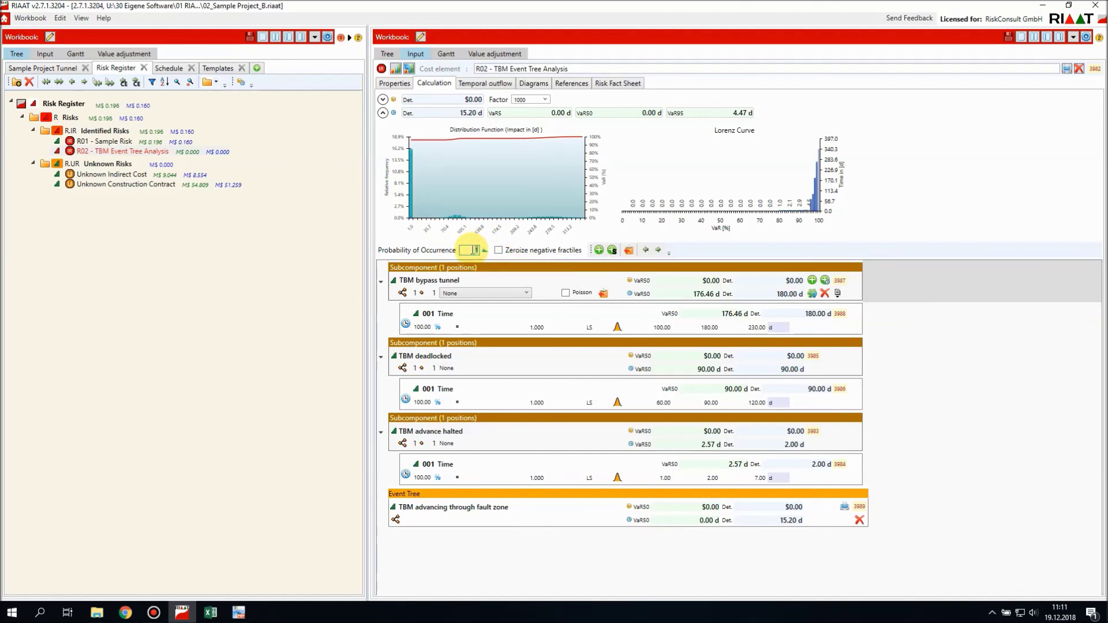
text(5)
click(394, 69)
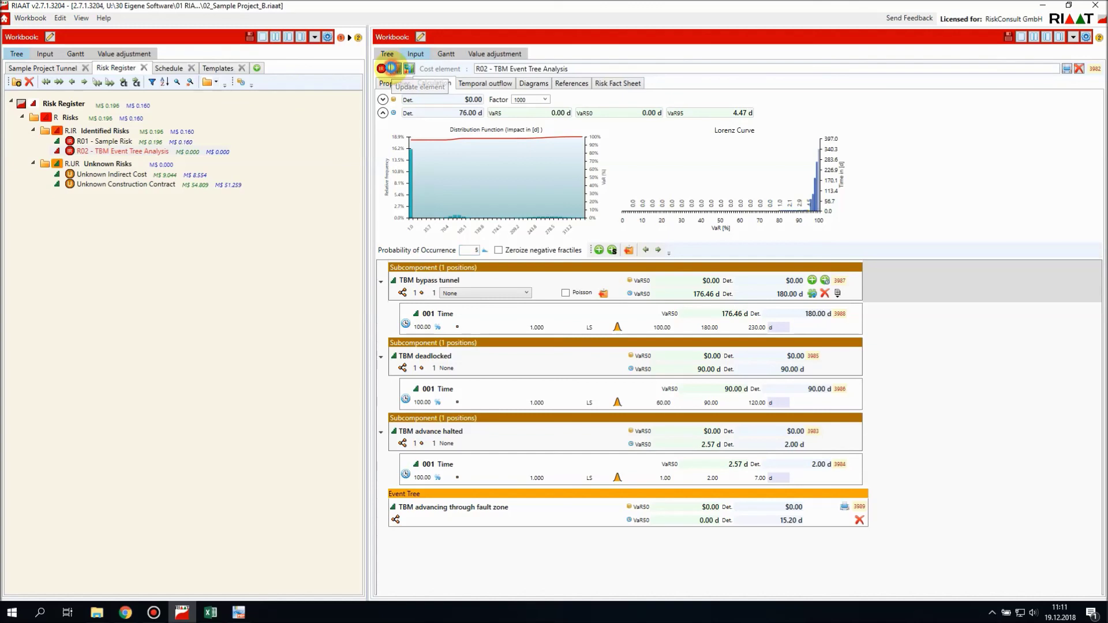